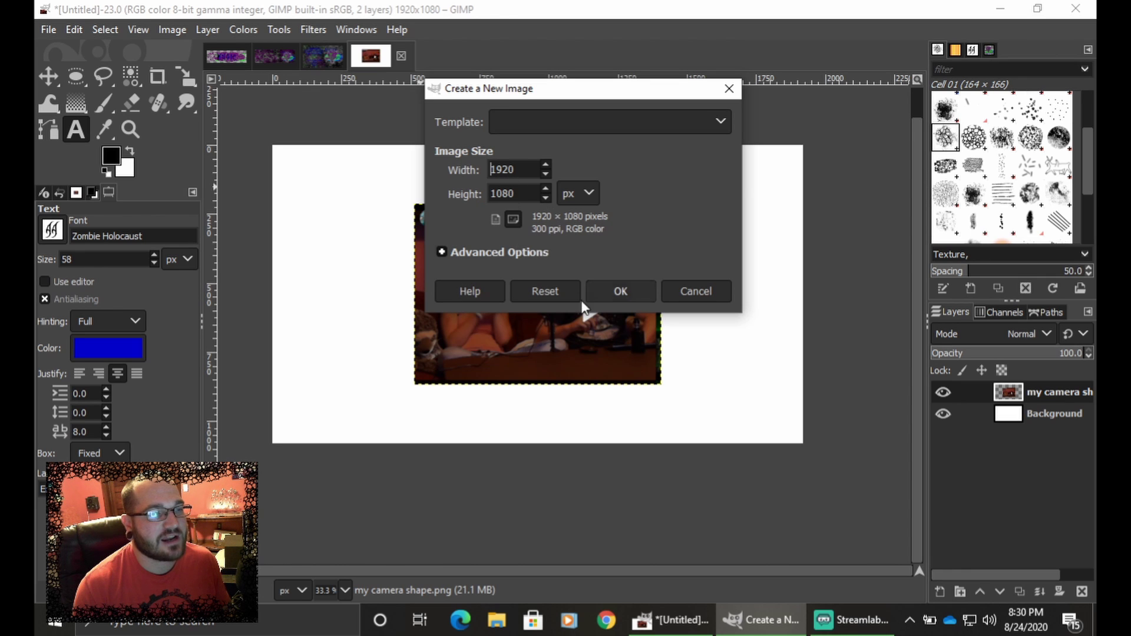
# - Crop the image to the camera screenshot, about 869 × 622 px, leaving out its black upper edge and the green strip
pyautogui.click(617, 294)
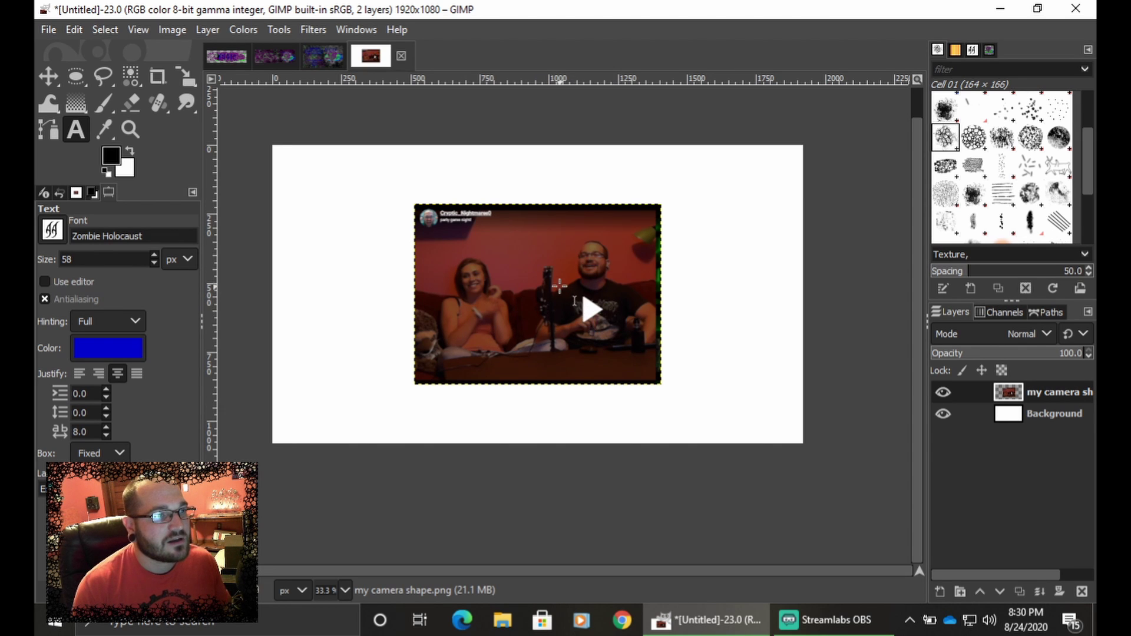
pyautogui.scroll(1, 570, 287)
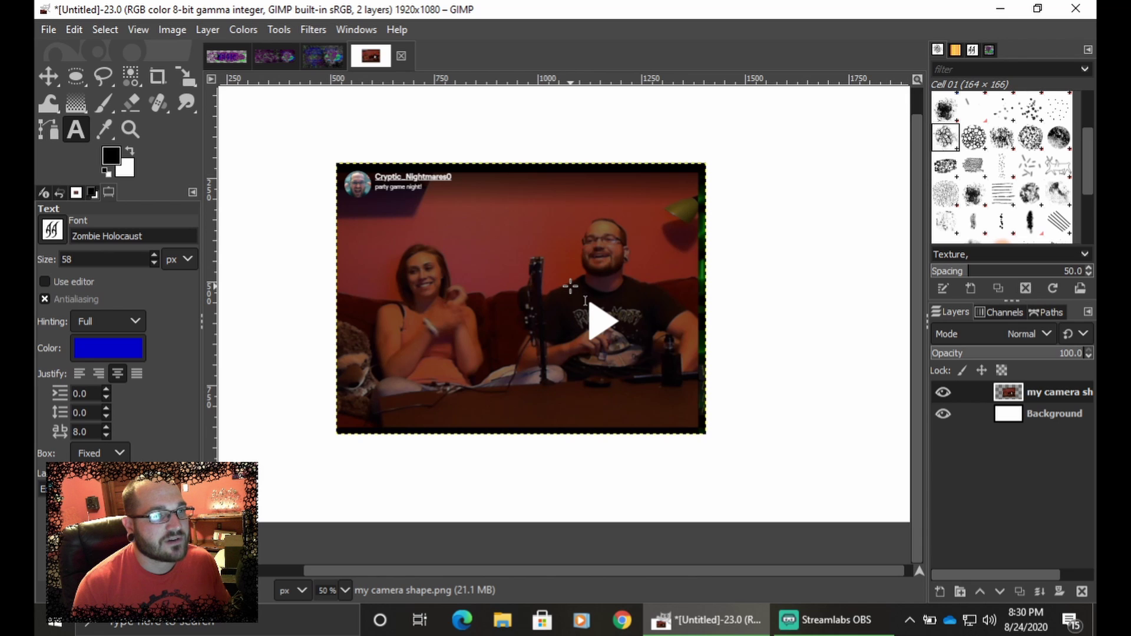
pyautogui.scroll(1, 571, 287)
pyautogui.hotkey('shift', 'c')
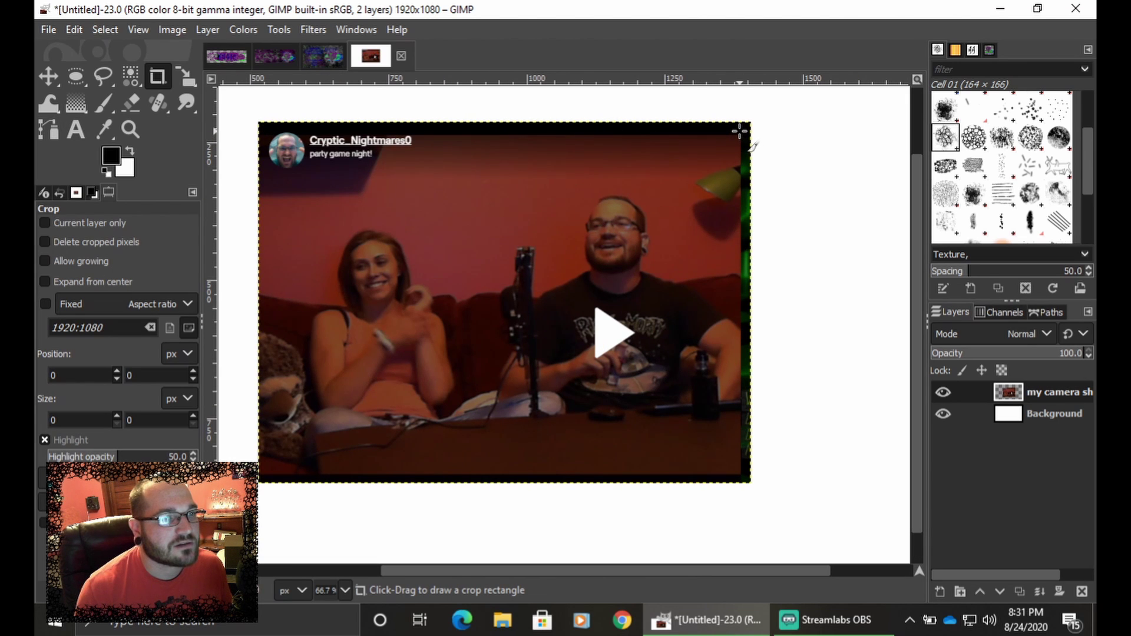
pyautogui.moveTo(740, 133); pyautogui.dragTo(259, 479)
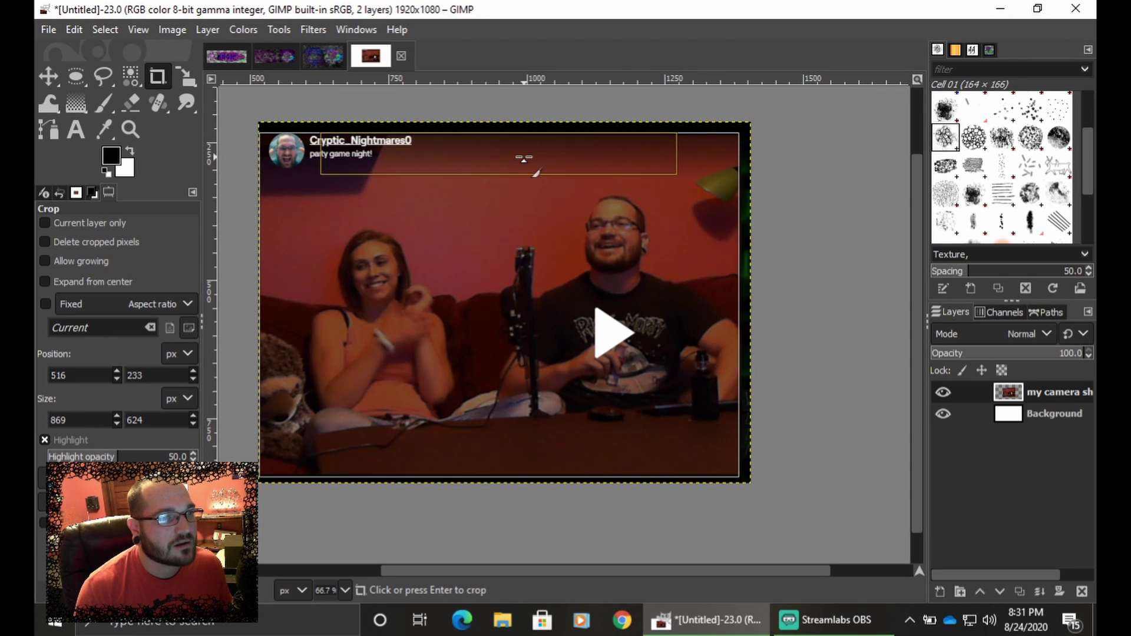
pyautogui.moveTo(524, 158); pyautogui.dragTo(526, 158)
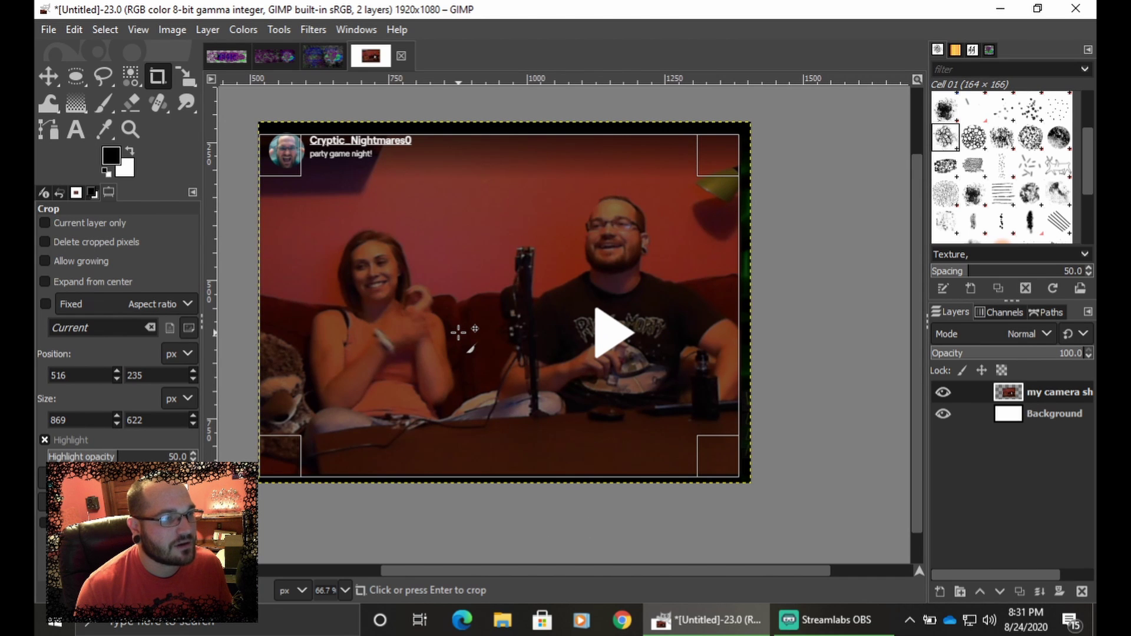
pyautogui.click(458, 333)
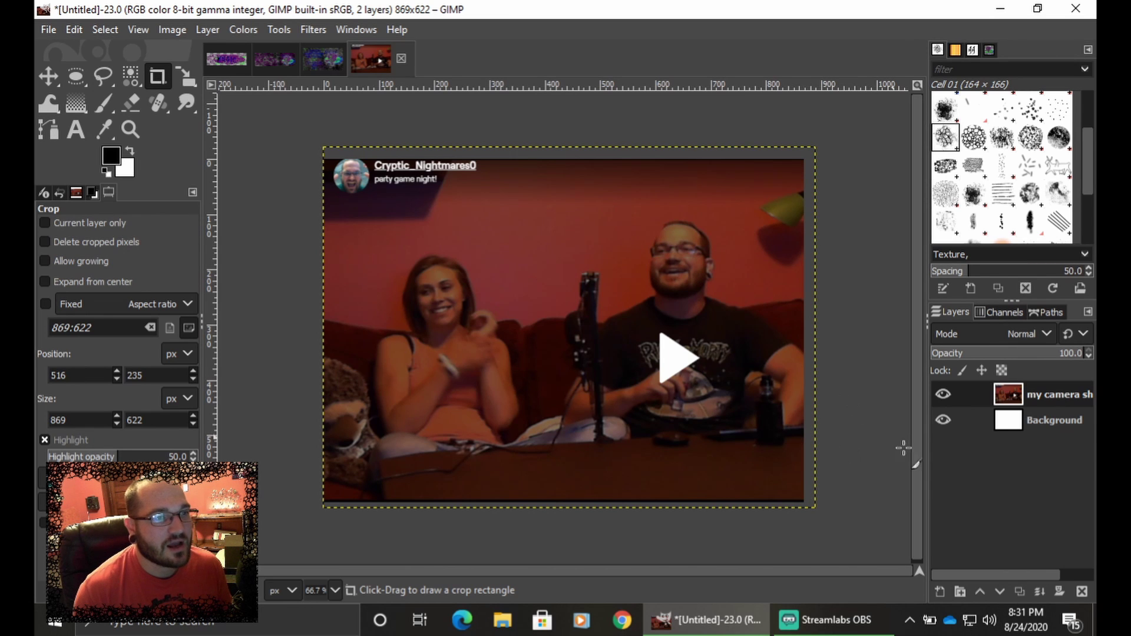
# - Delete the "my camera shape" layer and add an alpha channel to the Background layer
pyautogui.rightClick(981, 395)
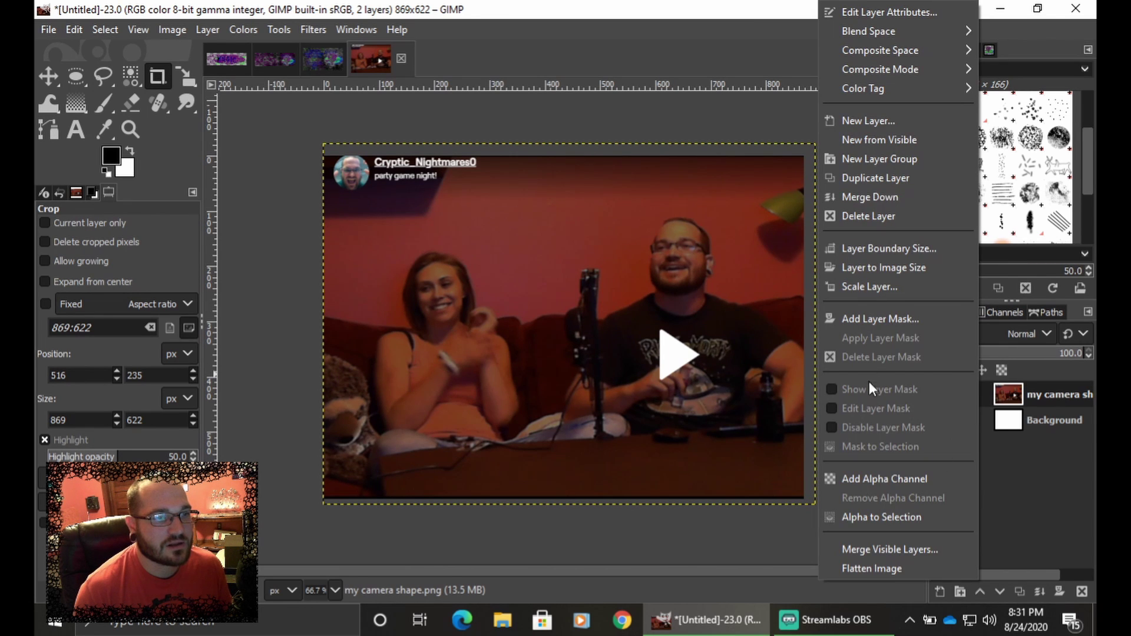
pyautogui.click(862, 216)
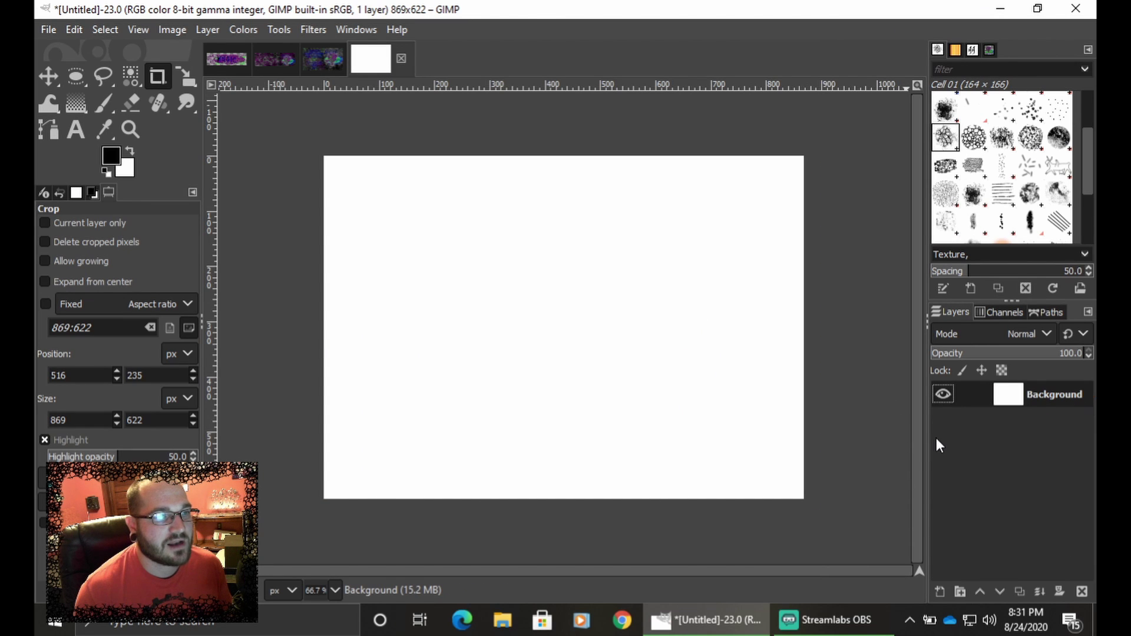
pyautogui.rightClick(1037, 394)
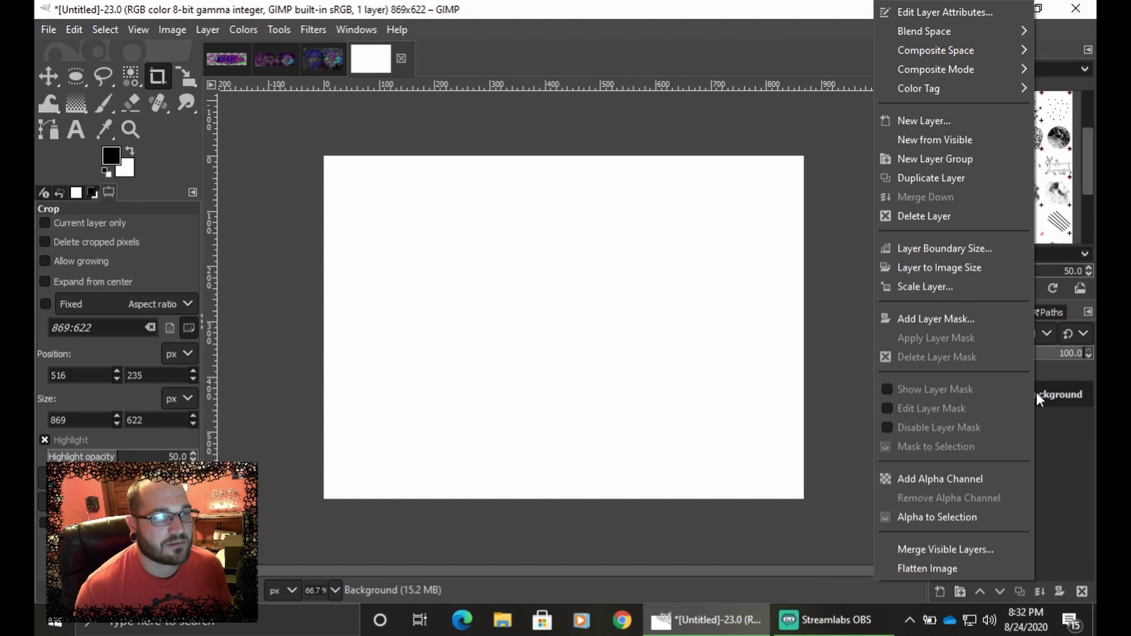
pyautogui.click(938, 481)
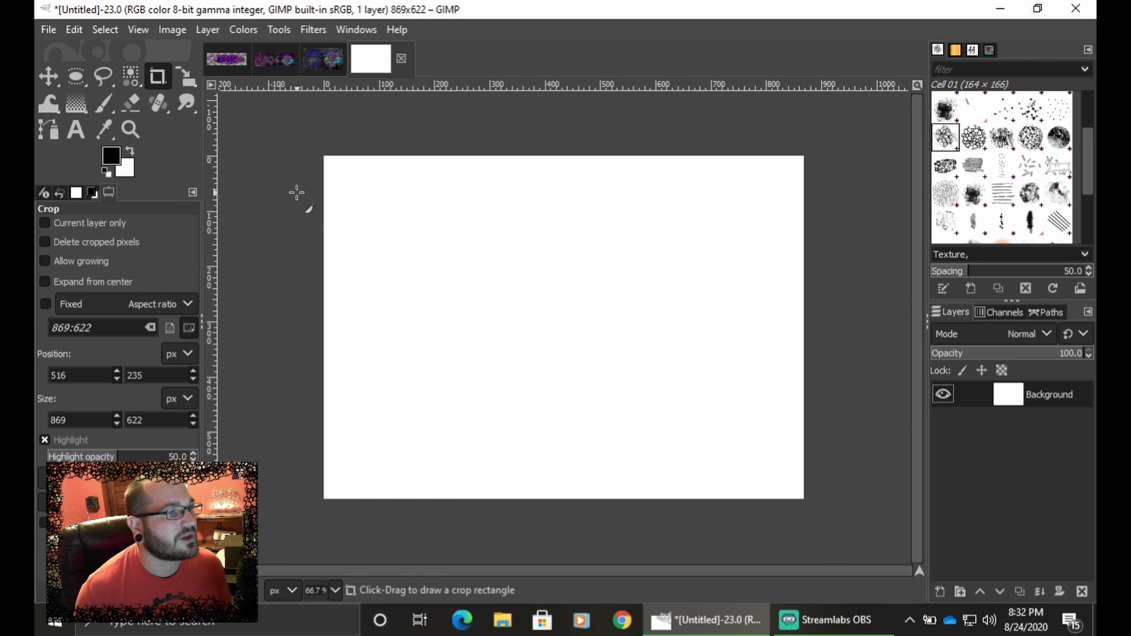
# - Erase the entire white Background to transparency with the Eraser, using the 2. Hardness 100 brush at size 472
pyautogui.click(133, 105)
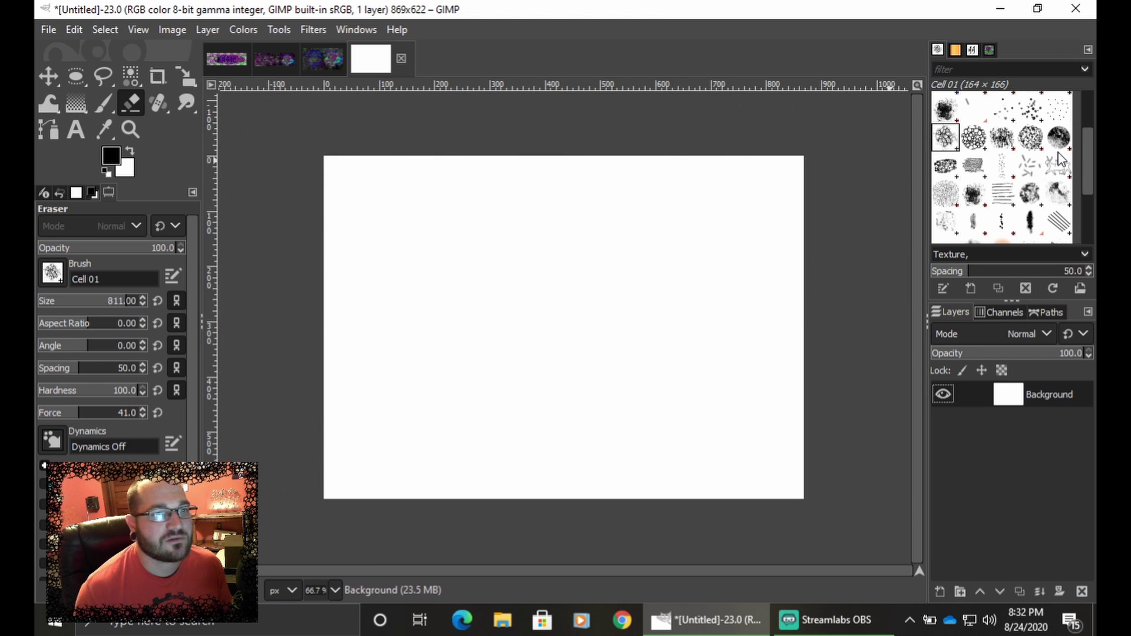
pyautogui.scroll(3, 1030, 179)
pyautogui.click(1059, 134)
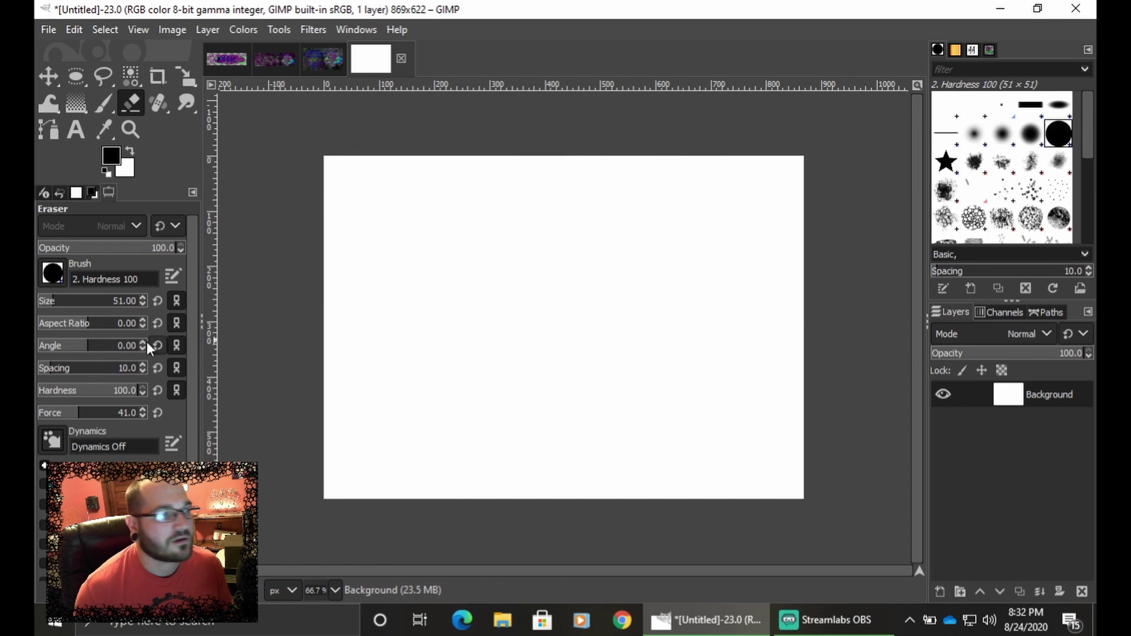
pyautogui.click(102, 307)
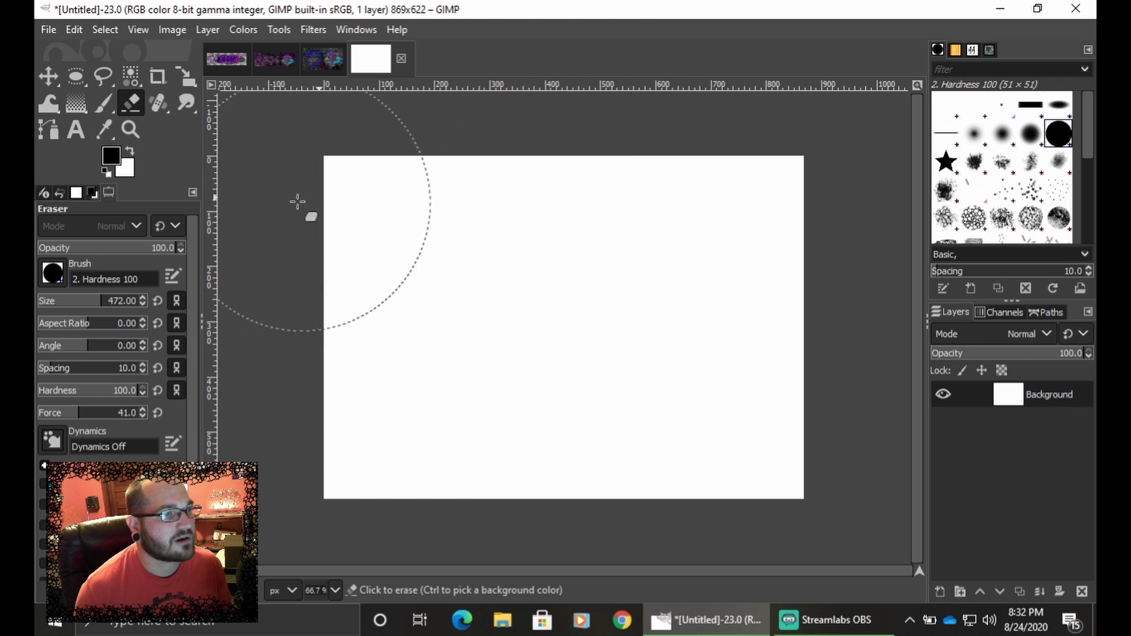
pyautogui.moveTo(299, 202)
pyautogui.mouseDown()
pyautogui.moveTo(766, 236)
pyautogui.moveTo(613, 371)
pyautogui.moveTo(649, 486)
pyautogui.moveTo(301, 518)
pyautogui.mouseUp()
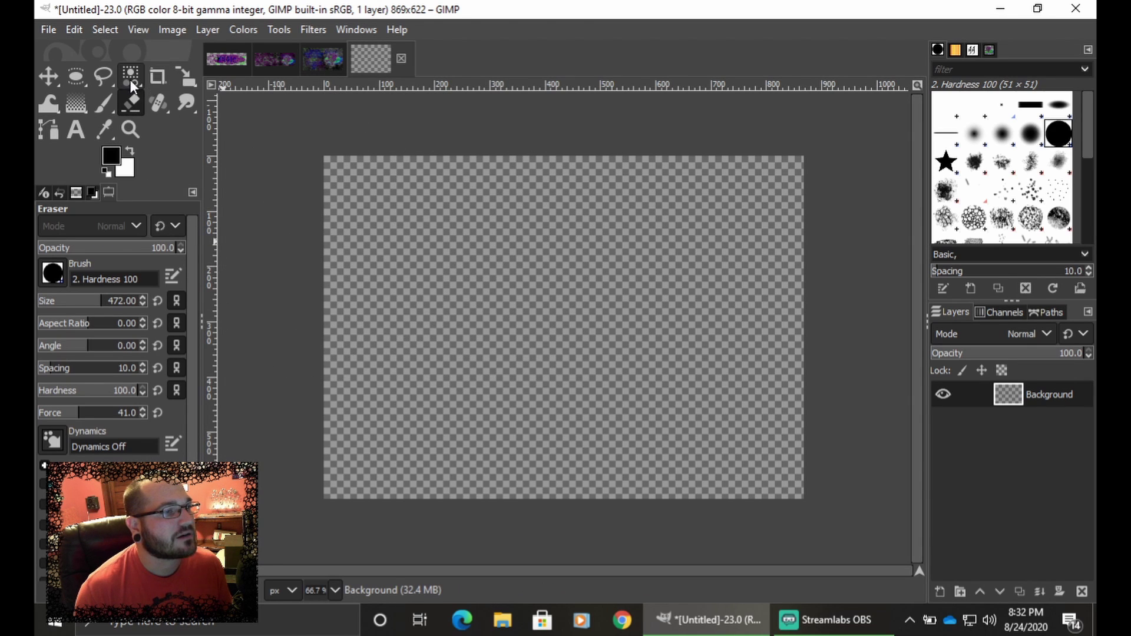
# - Draw a rectangular selection about 841 × 586 px just inside the canvas edges and add a new transparent 869 × 622 px layer
pyautogui.moveTo(76, 83); pyautogui.dragTo(161, 84)
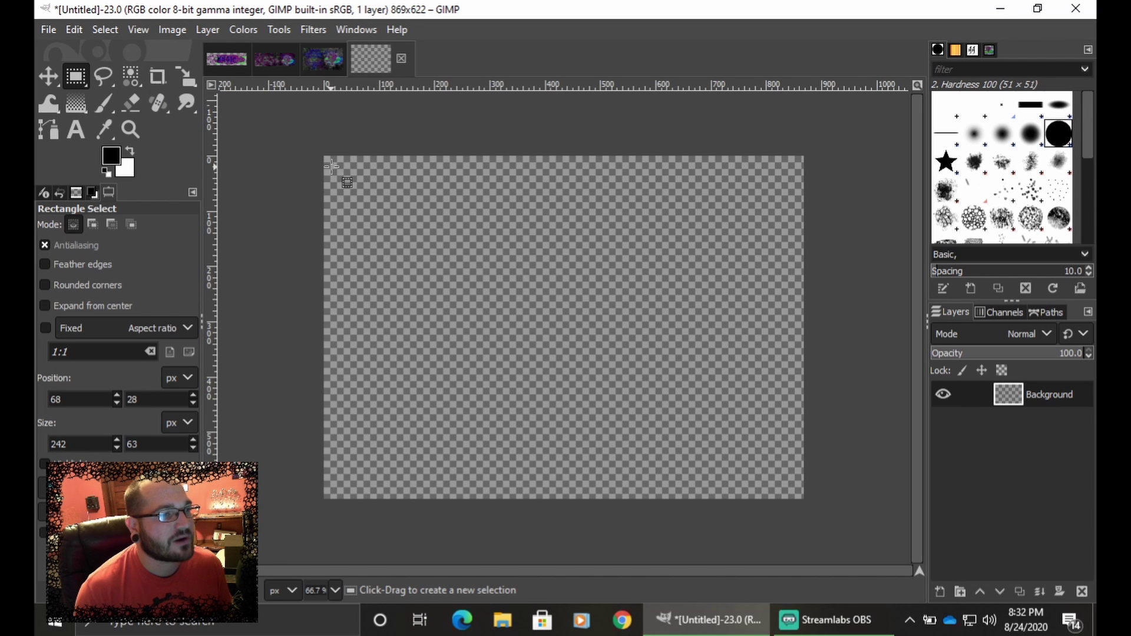
pyautogui.moveTo(331, 168); pyautogui.dragTo(796, 491)
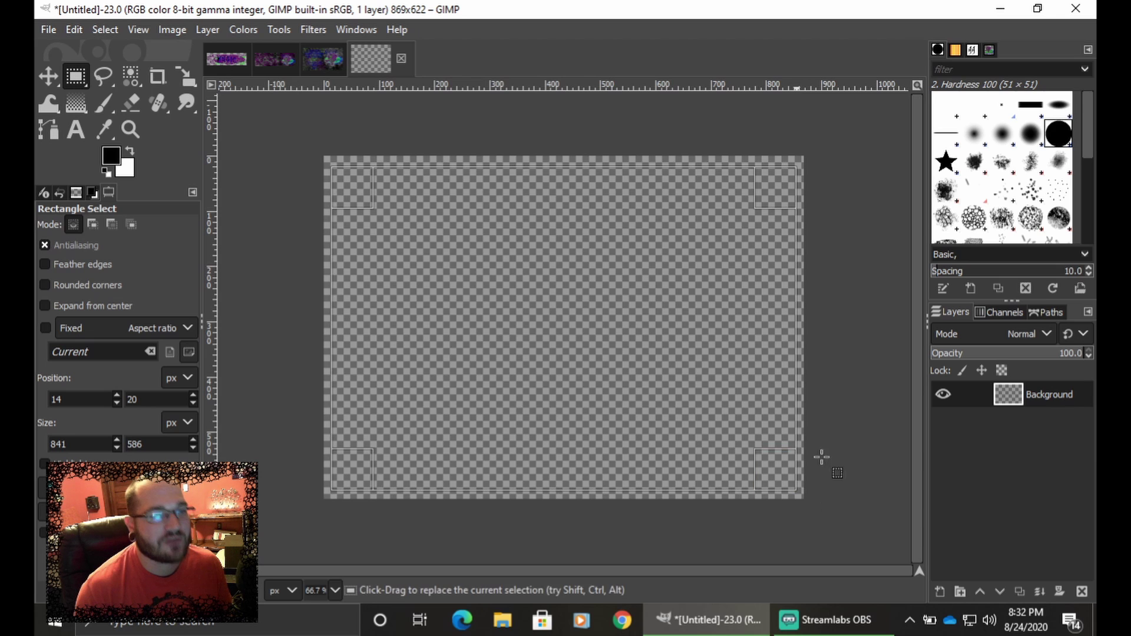
pyautogui.rightClick(970, 435)
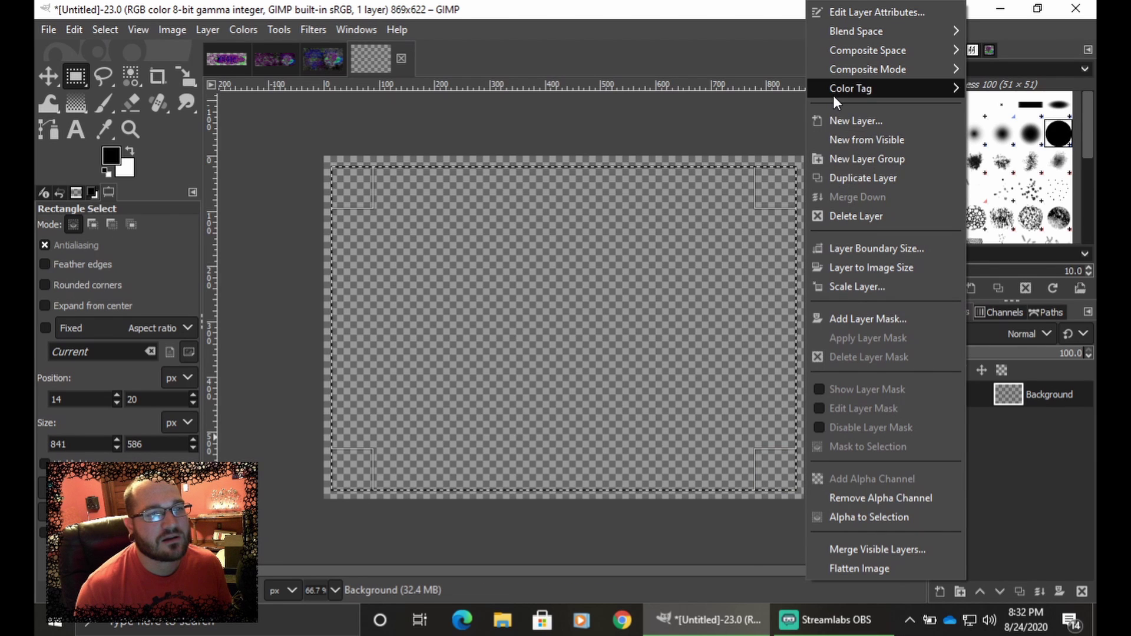
pyautogui.press('Escape')
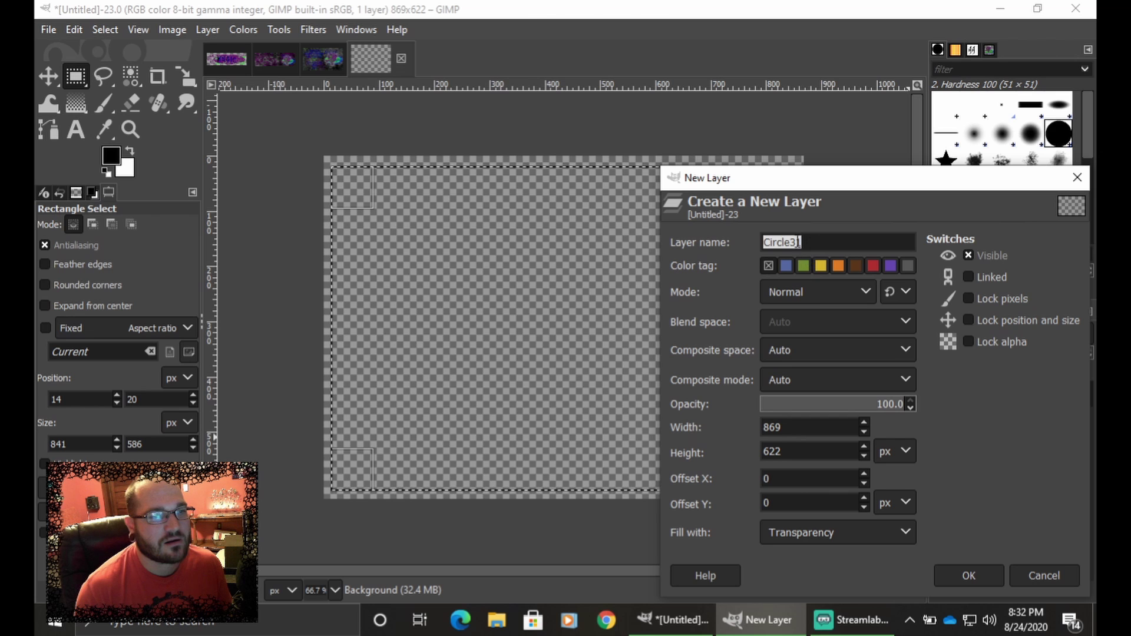
pyautogui.click(965, 577)
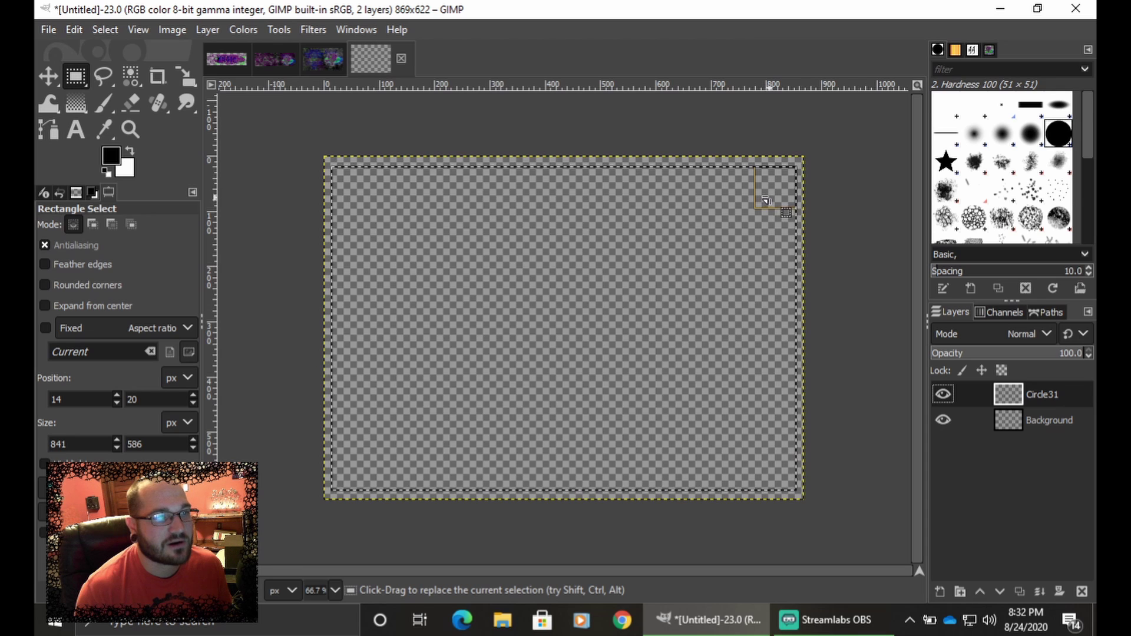
# - Adjust the edges of the rectangular selection to about 830 × 581 px at position 19, 20 for an even border
pyautogui.moveTo(786, 256); pyautogui.dragTo(785, 257)
pyautogui.moveTo(485, 201)
pyautogui.mouseDown()
pyautogui.moveTo(518, 197)
pyautogui.moveTo(484, 195)
pyautogui.mouseUp()
pyautogui.moveTo(369, 254); pyautogui.dragTo(371, 261)
pyautogui.moveTo(587, 467); pyautogui.dragTo(579, 463)
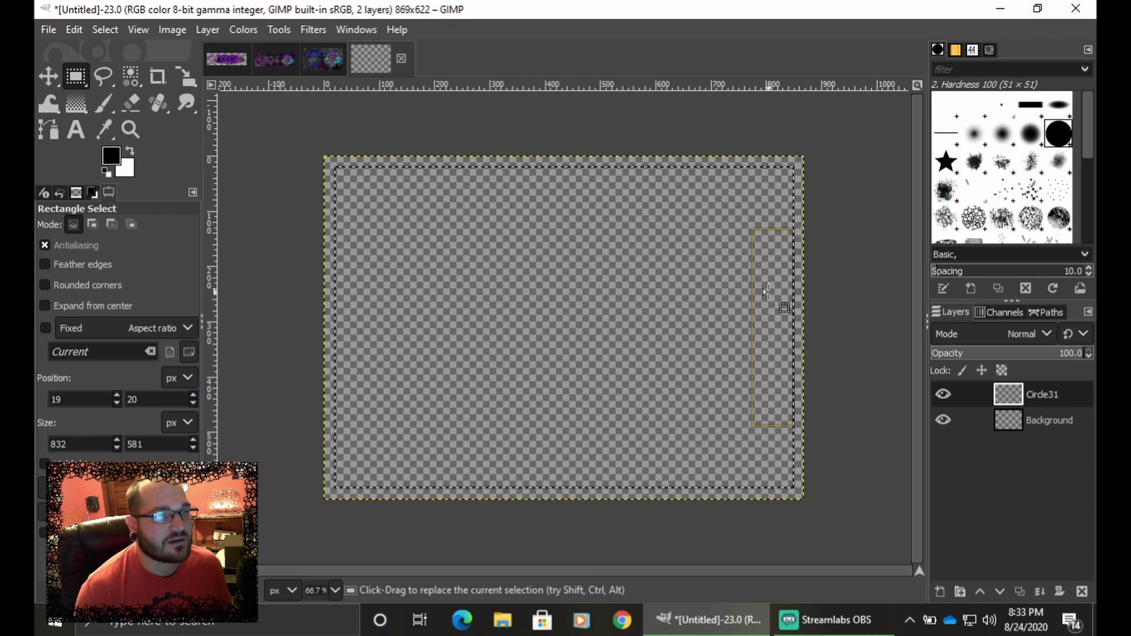
pyautogui.moveTo(766, 290); pyautogui.dragTo(767, 290)
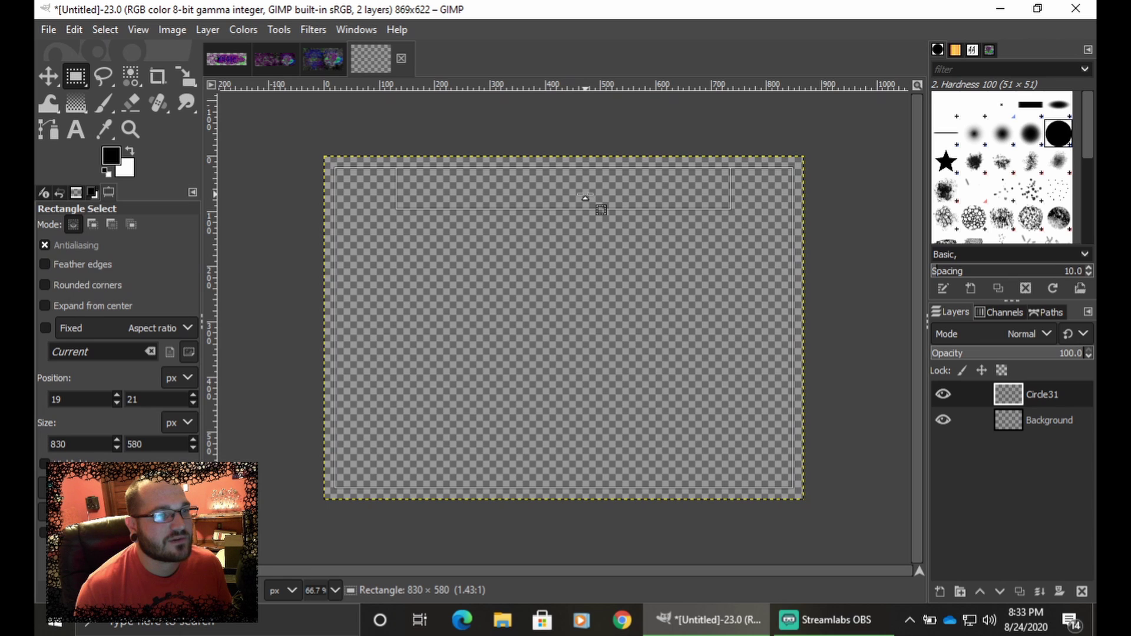
pyautogui.moveTo(585, 197); pyautogui.dragTo(585, 196)
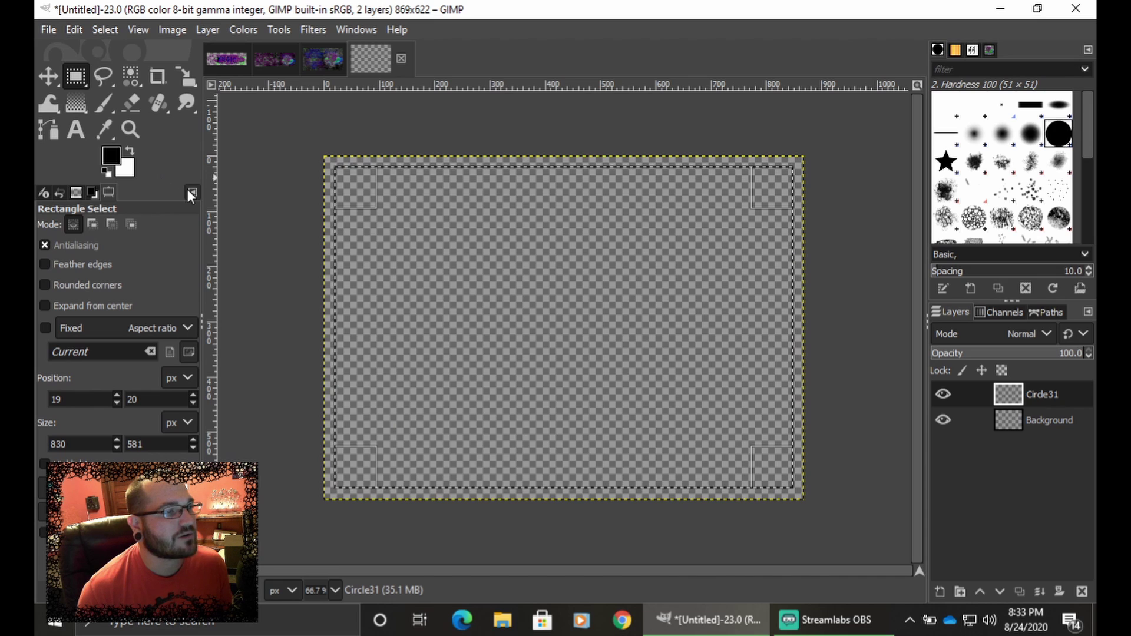
# - Invert the selection so that only the border strip along the canvas edges is selected
pyautogui.rightClick(518, 300)
pyautogui.moveTo(560, 366)
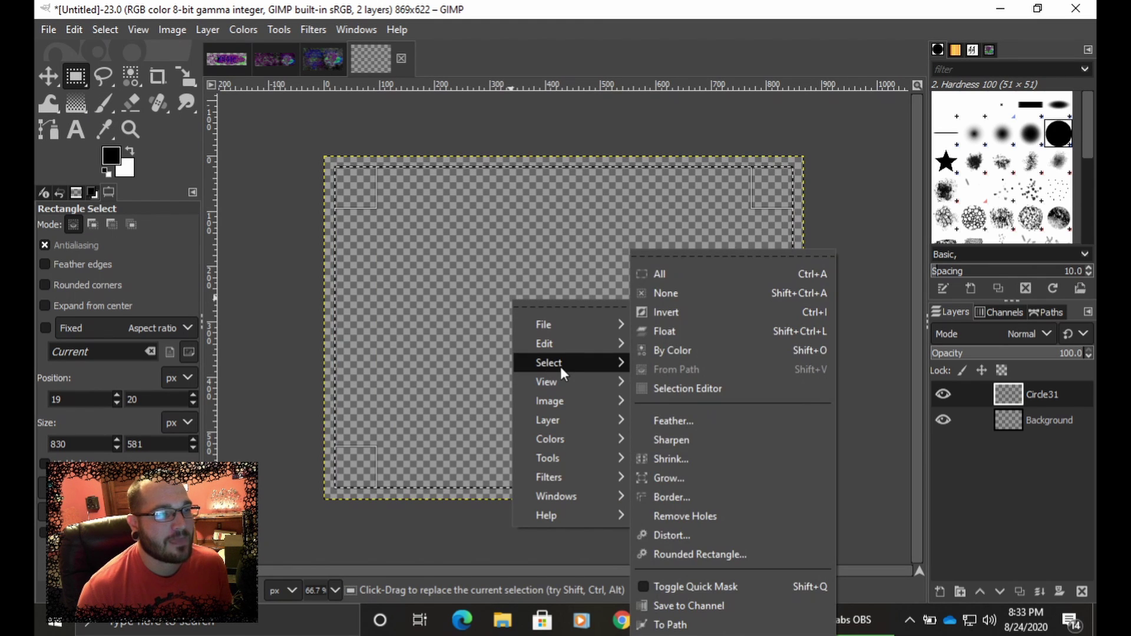
pyautogui.click(664, 312)
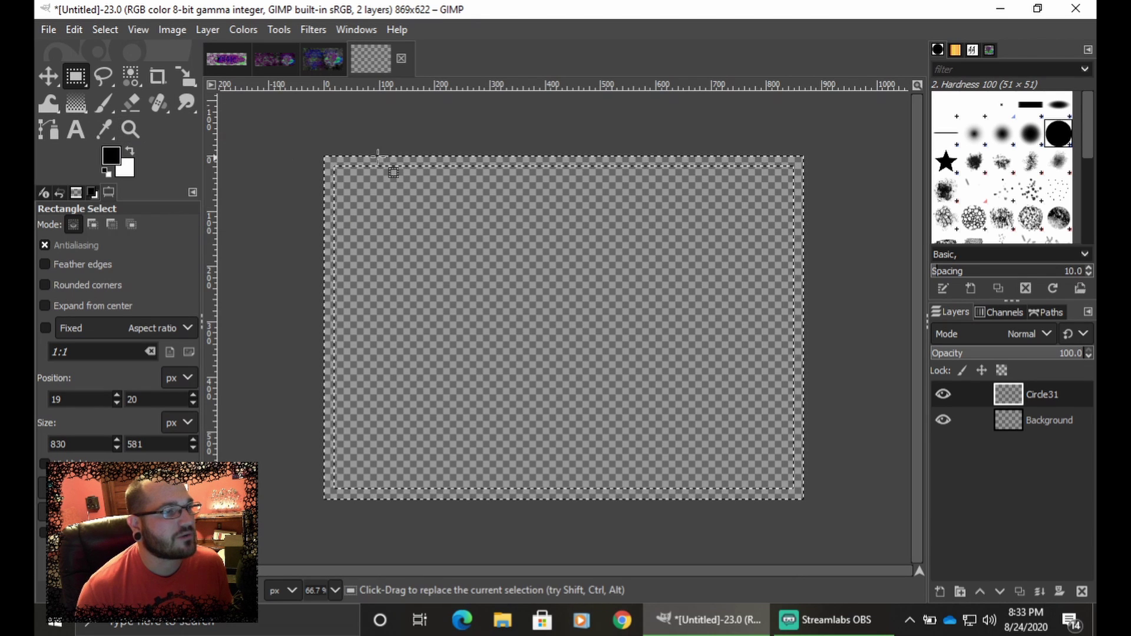
# - Paint the selected border strip black on all four sides with the Paintbrush, using the Cell 02 brush at size 108, opacity 88.5 and force 93
pyautogui.click(102, 105)
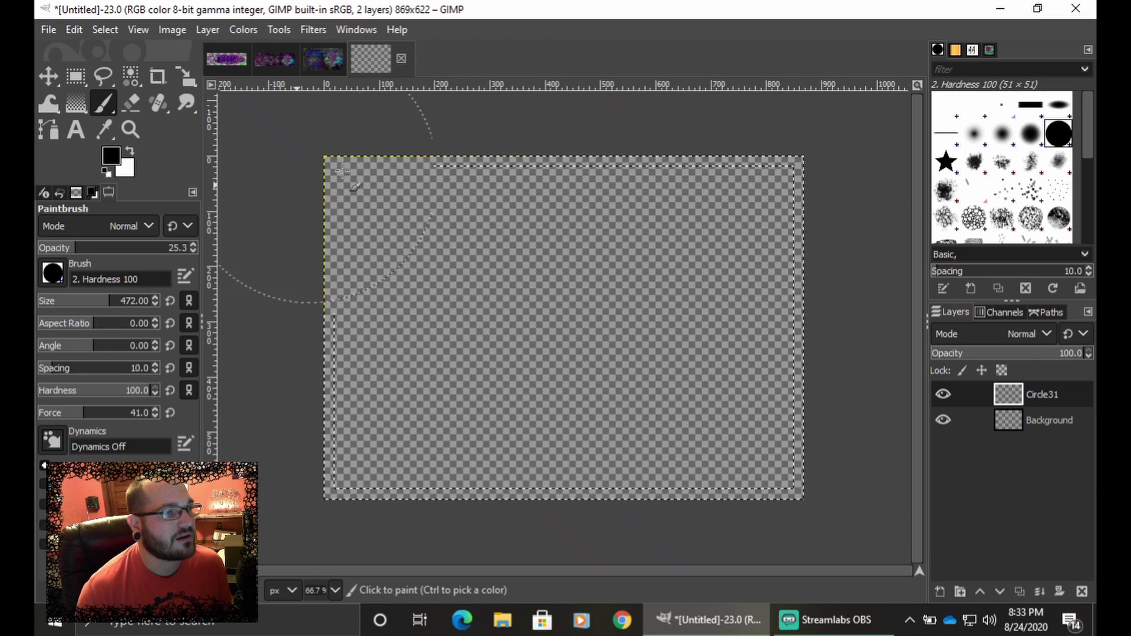
pyautogui.scroll(-3, 982, 166)
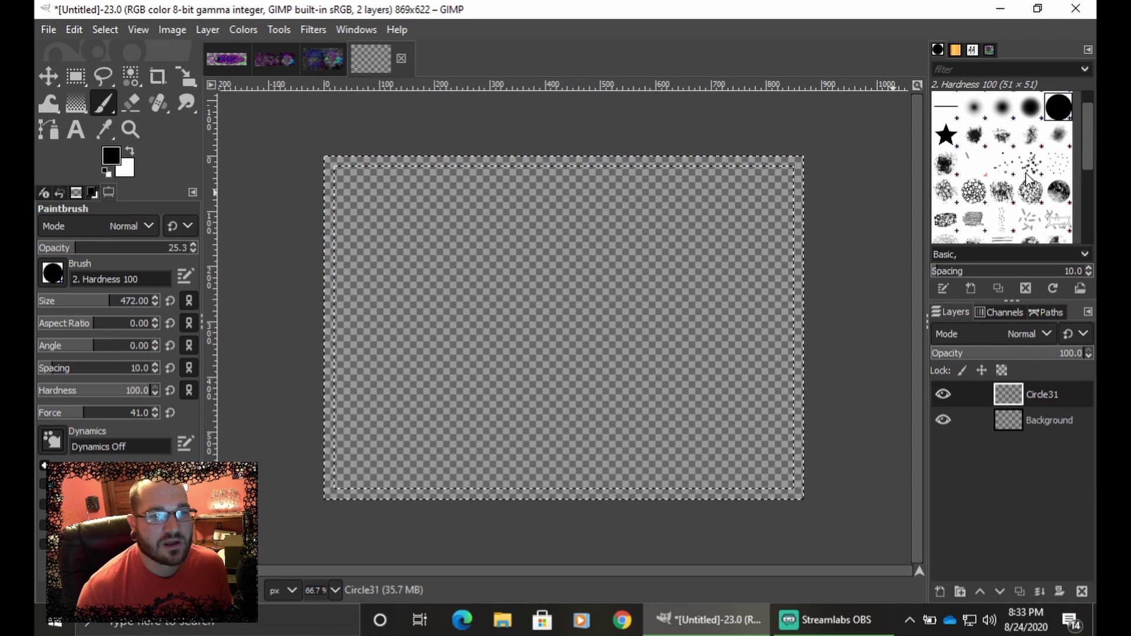
pyautogui.scroll(-1, 1013, 200)
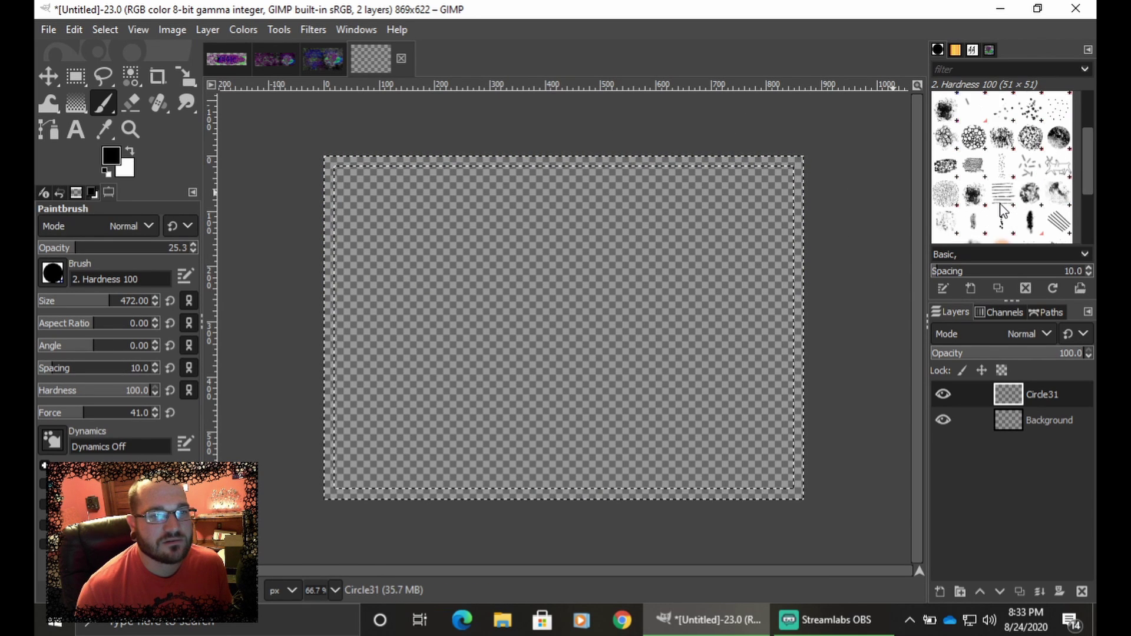
pyautogui.scroll(2, 1000, 210)
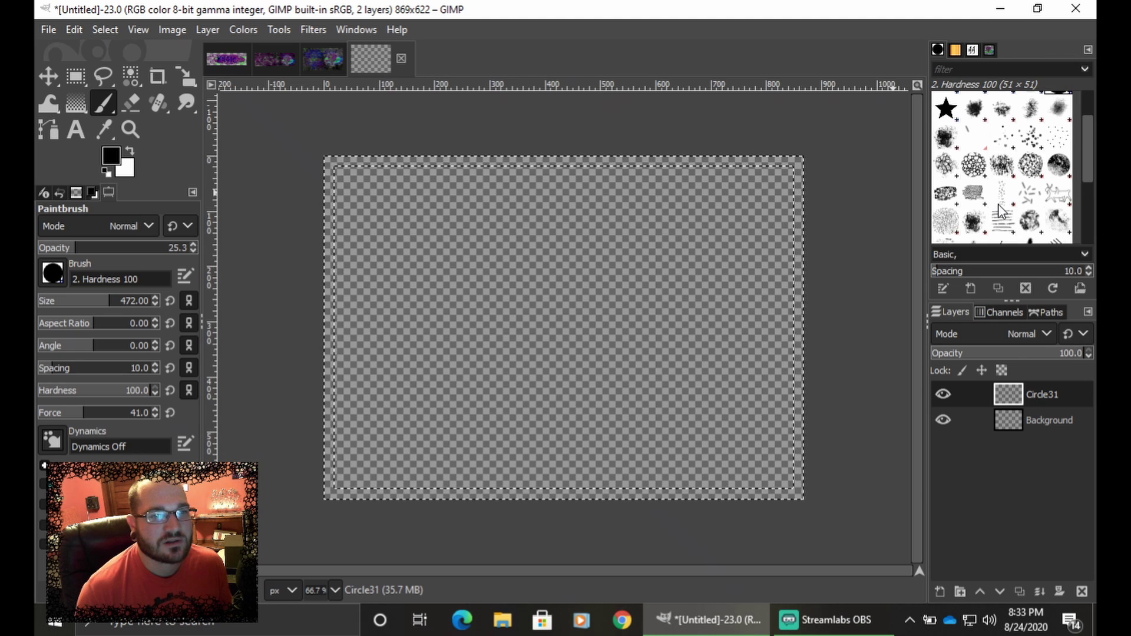
pyautogui.click(946, 165)
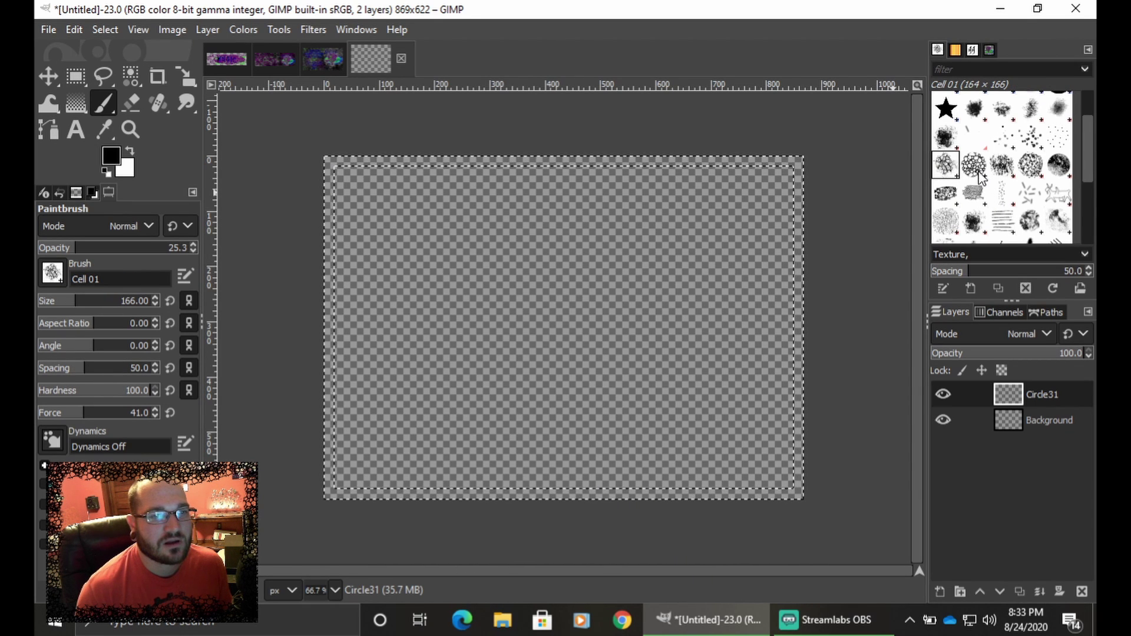
pyautogui.click(976, 168)
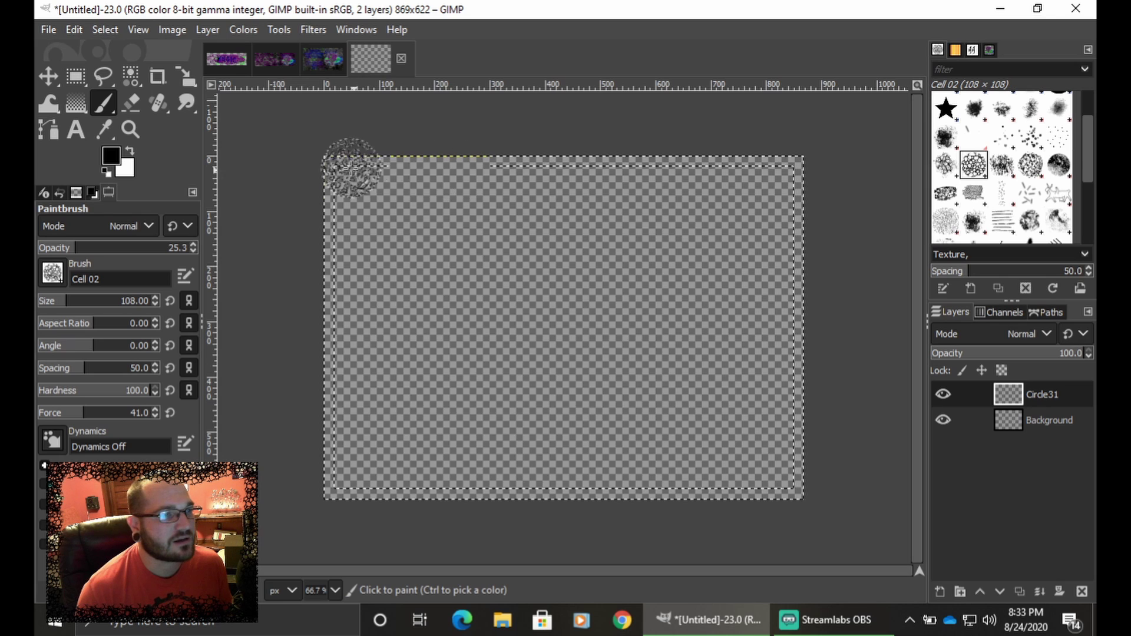
pyautogui.moveTo(330, 164)
pyautogui.mouseDown()
pyautogui.moveTo(439, 178)
pyautogui.moveTo(381, 165)
pyautogui.moveTo(785, 160)
pyautogui.moveTo(812, 203)
pyautogui.moveTo(811, 320)
pyautogui.moveTo(802, 301)
pyautogui.moveTo(830, 383)
pyautogui.moveTo(805, 386)
pyautogui.moveTo(797, 349)
pyautogui.moveTo(812, 433)
pyautogui.moveTo(809, 451)
pyautogui.moveTo(800, 439)
pyautogui.moveTo(802, 493)
pyautogui.moveTo(778, 522)
pyautogui.moveTo(745, 495)
pyautogui.moveTo(675, 513)
pyautogui.moveTo(696, 496)
pyautogui.moveTo(586, 510)
pyautogui.moveTo(594, 505)
pyautogui.moveTo(377, 498)
pyautogui.mouseUp()
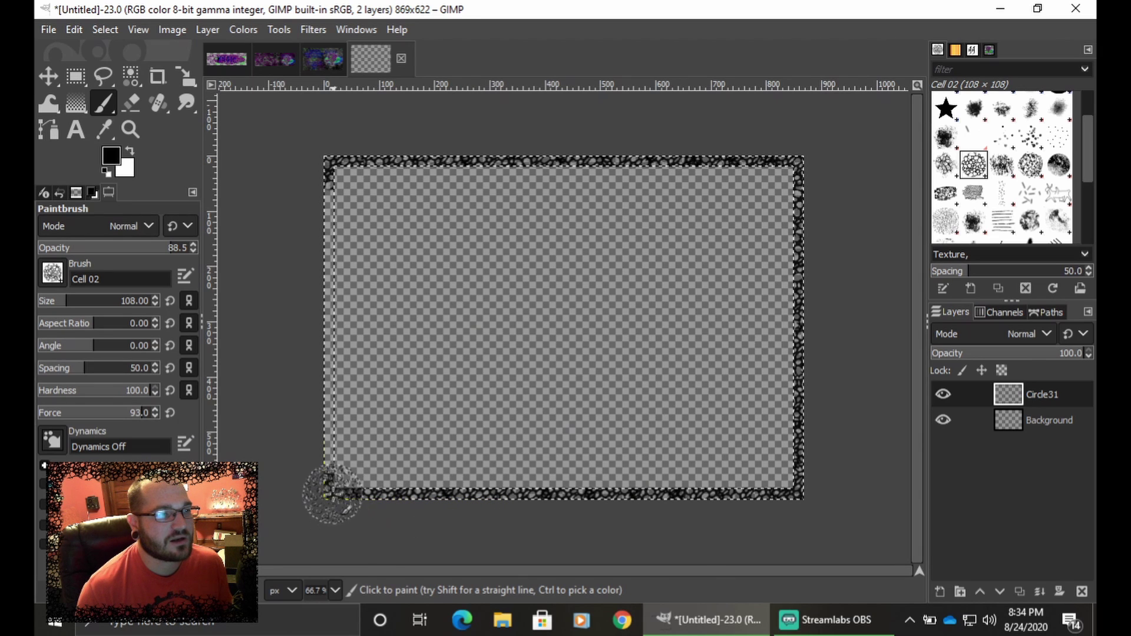
pyautogui.moveTo(324, 465); pyautogui.dragTo(326, 407)
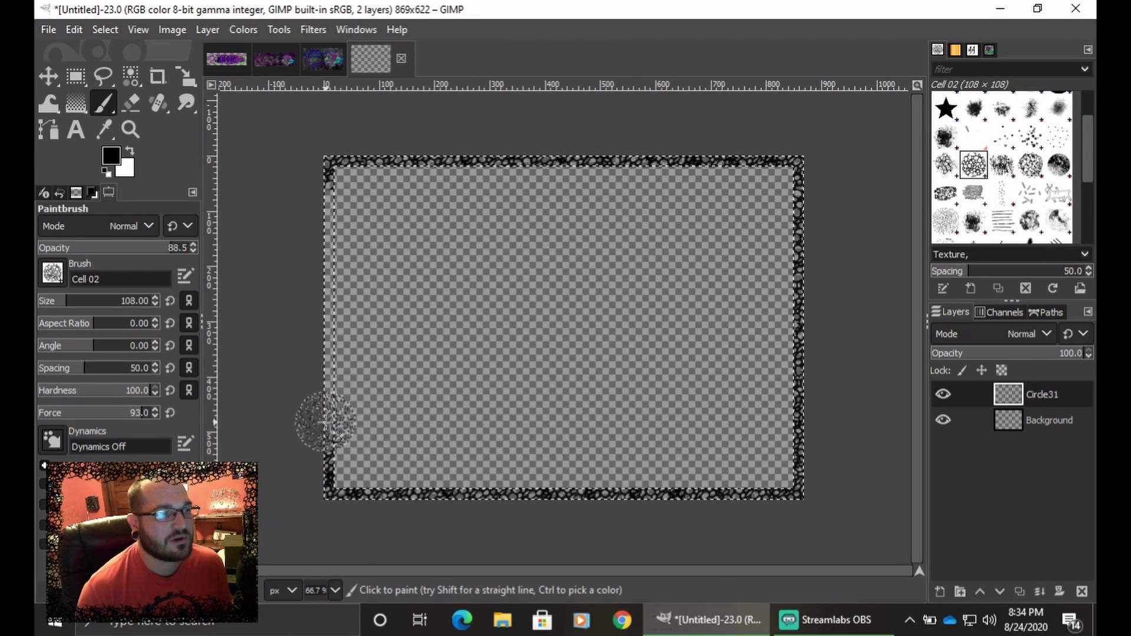
pyautogui.click(323, 370)
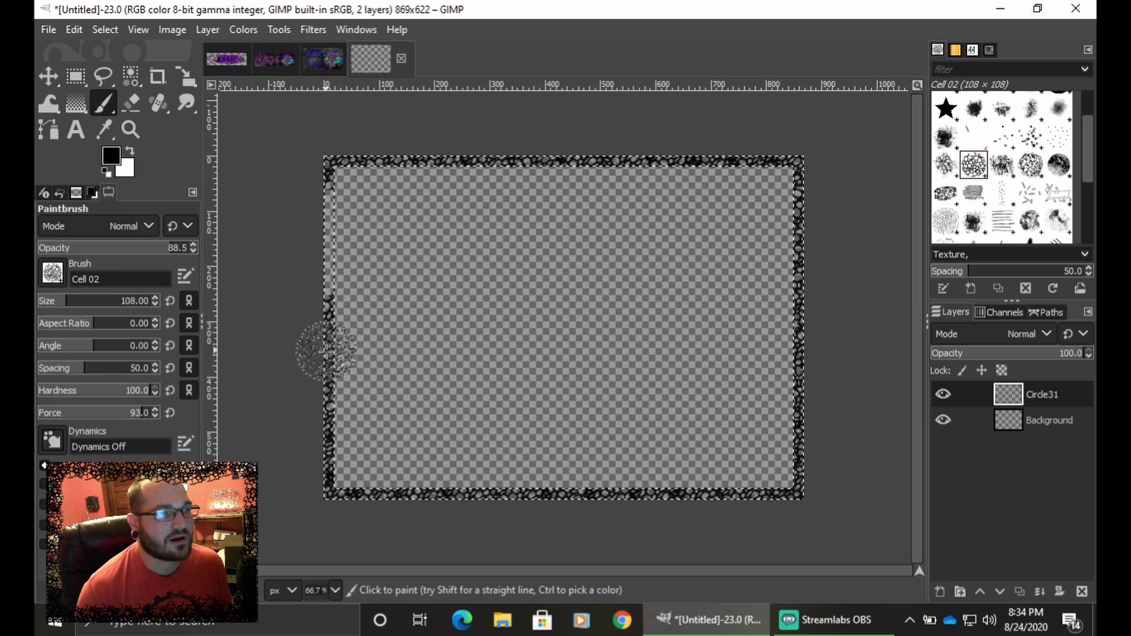
pyautogui.moveTo(329, 280); pyautogui.dragTo(328, 192)
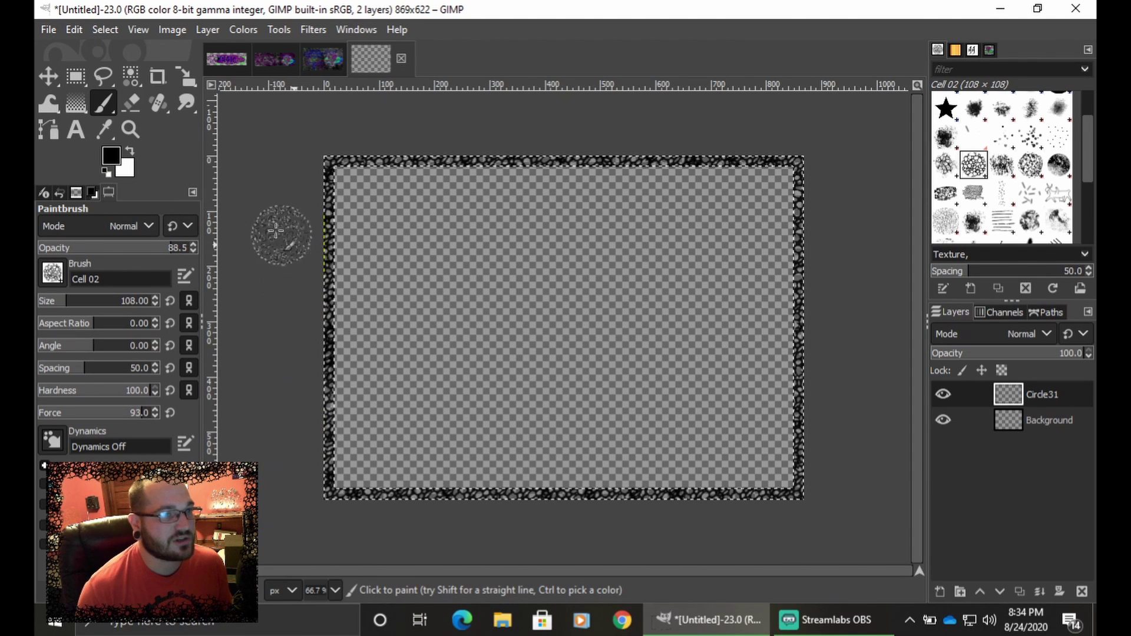
# - Export the black-bordered frame as "new camera backround.png" to the Documents folder with the default PNG options
pyautogui.click(46, 30)
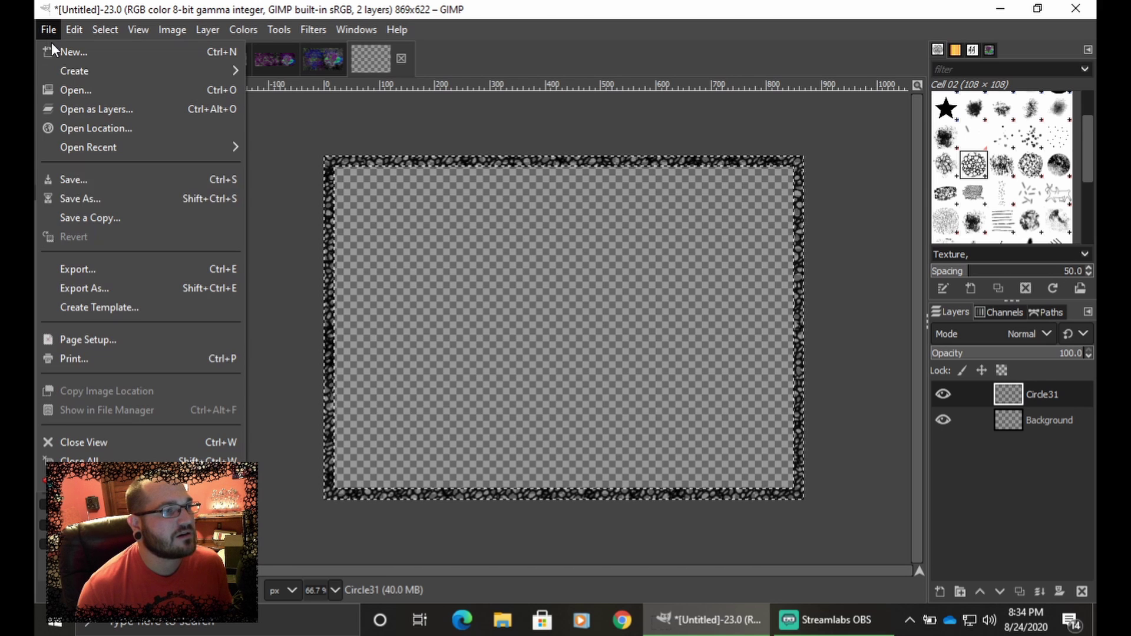
pyautogui.click(95, 290)
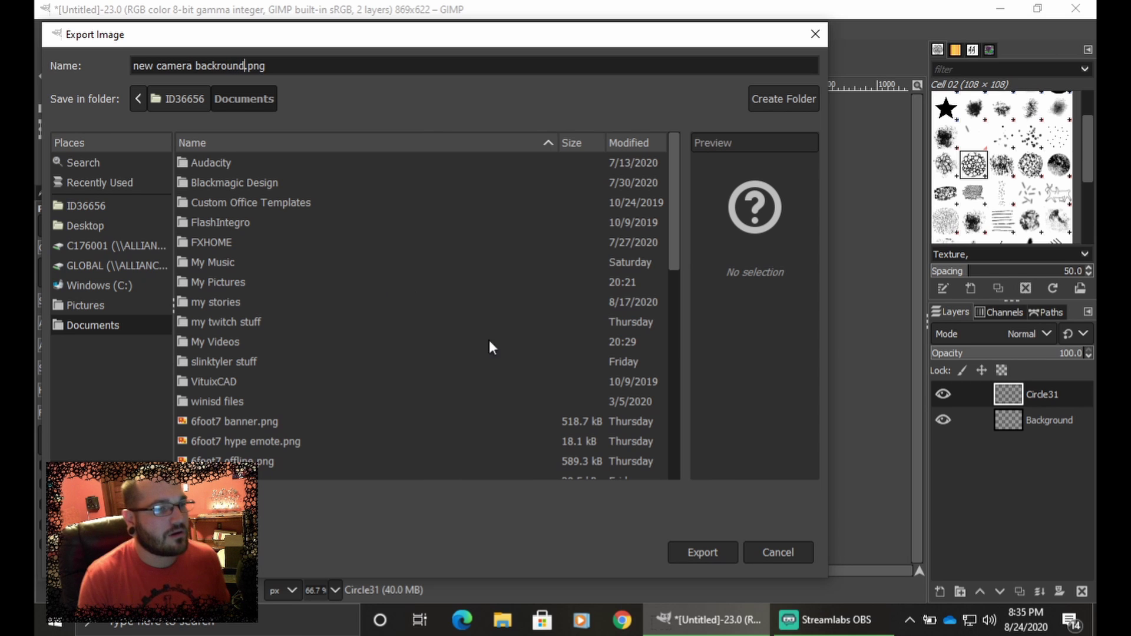
pyautogui.click(713, 554)
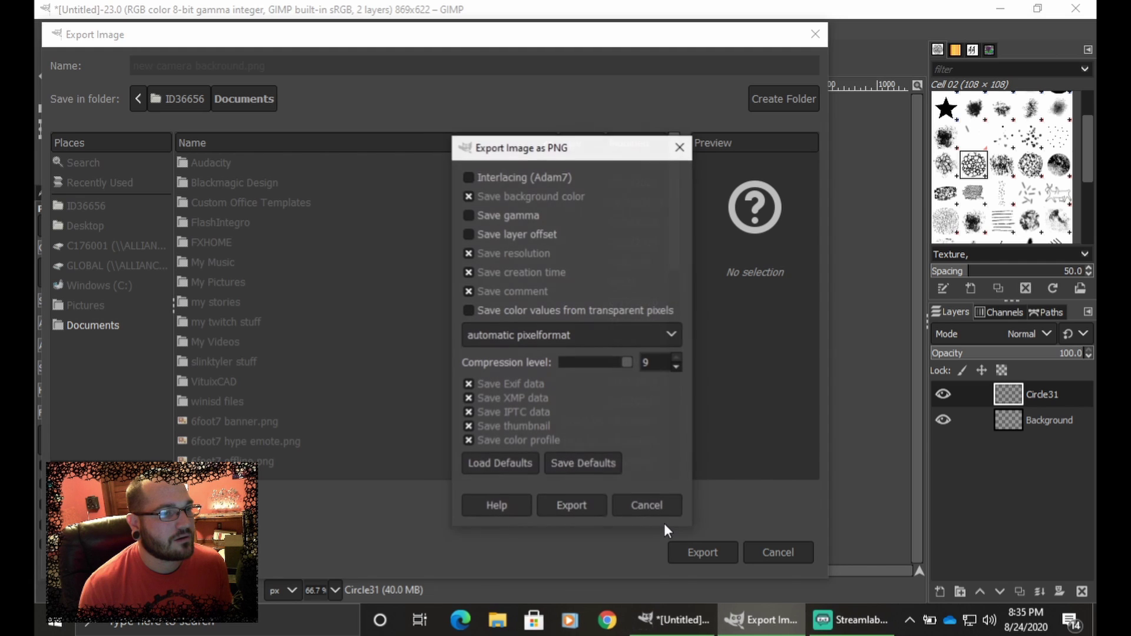
pyautogui.click(580, 512)
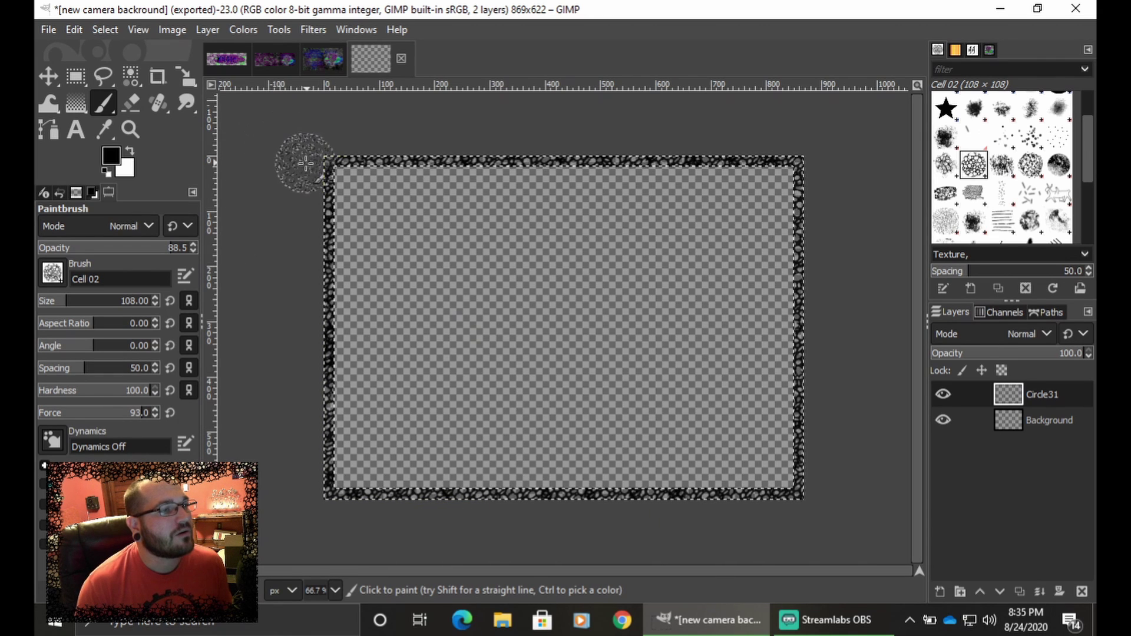
# - Paint the selected border strip green (00ff01) on all four sides with the Paintbrush, using the Cell 01 brush at size 237
pyautogui.click(113, 162)
pyautogui.click(312, 292)
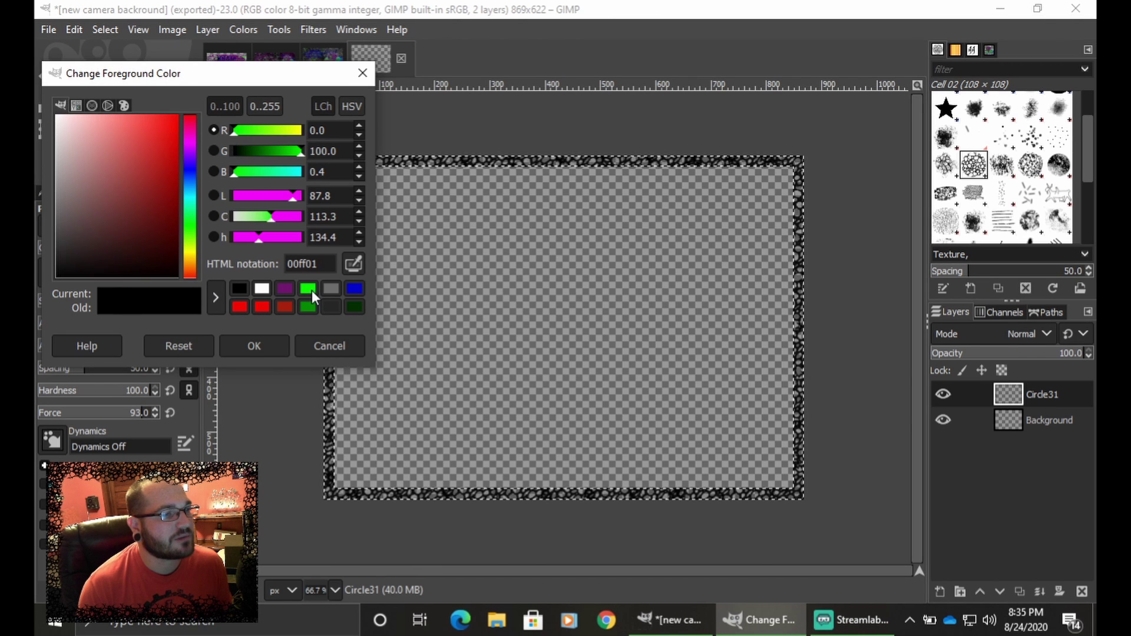
pyautogui.click(251, 350)
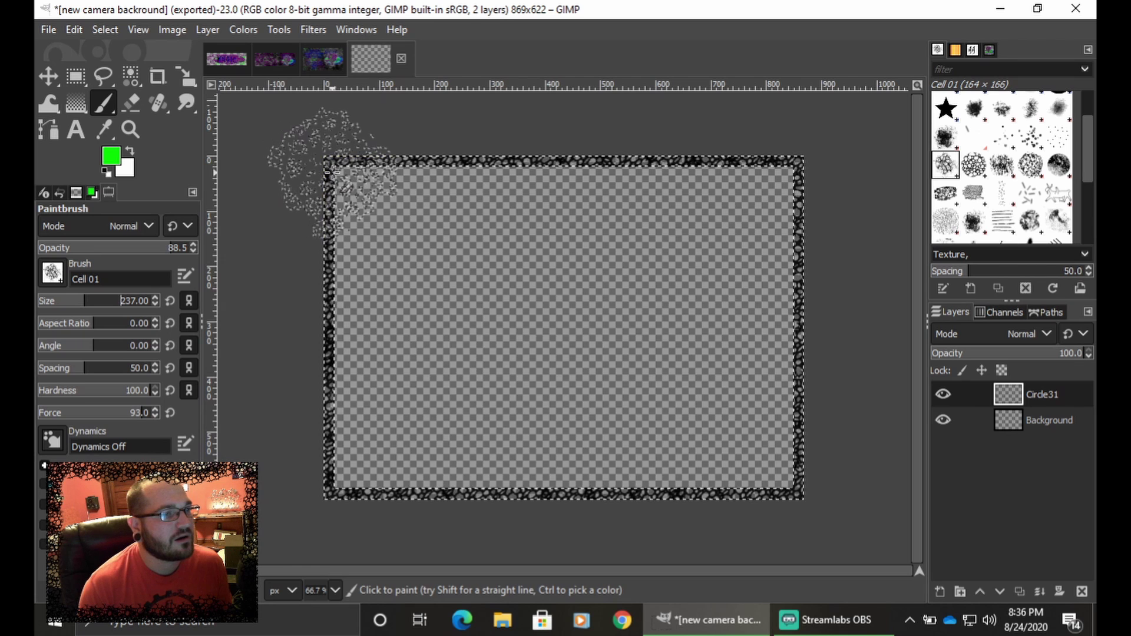
pyautogui.click(330, 191)
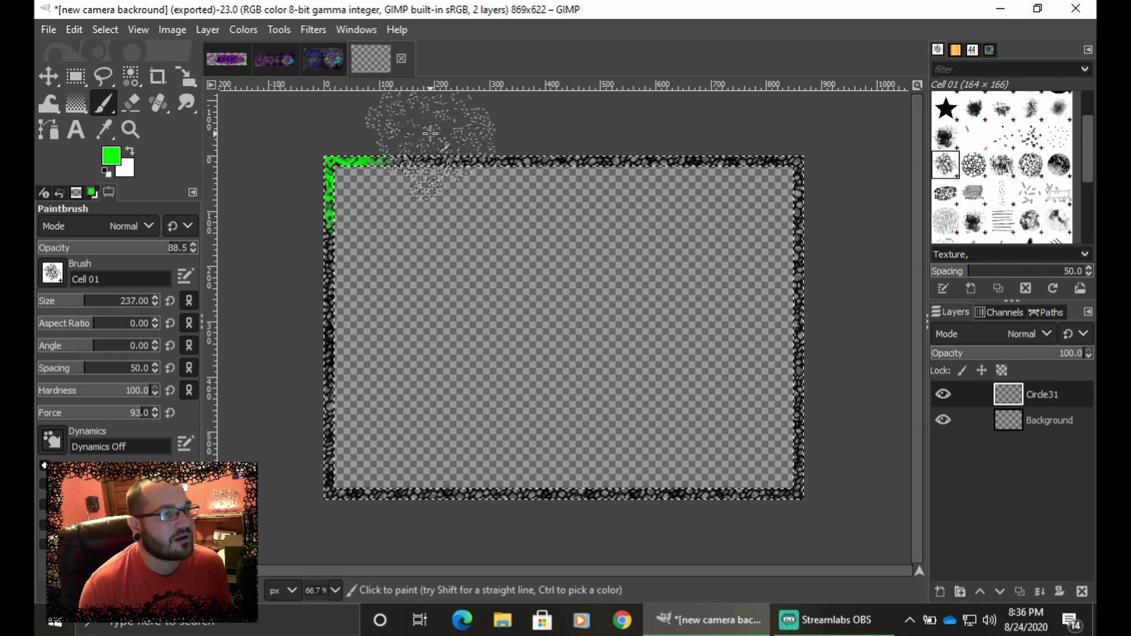
pyautogui.moveTo(495, 160); pyautogui.dragTo(672, 248)
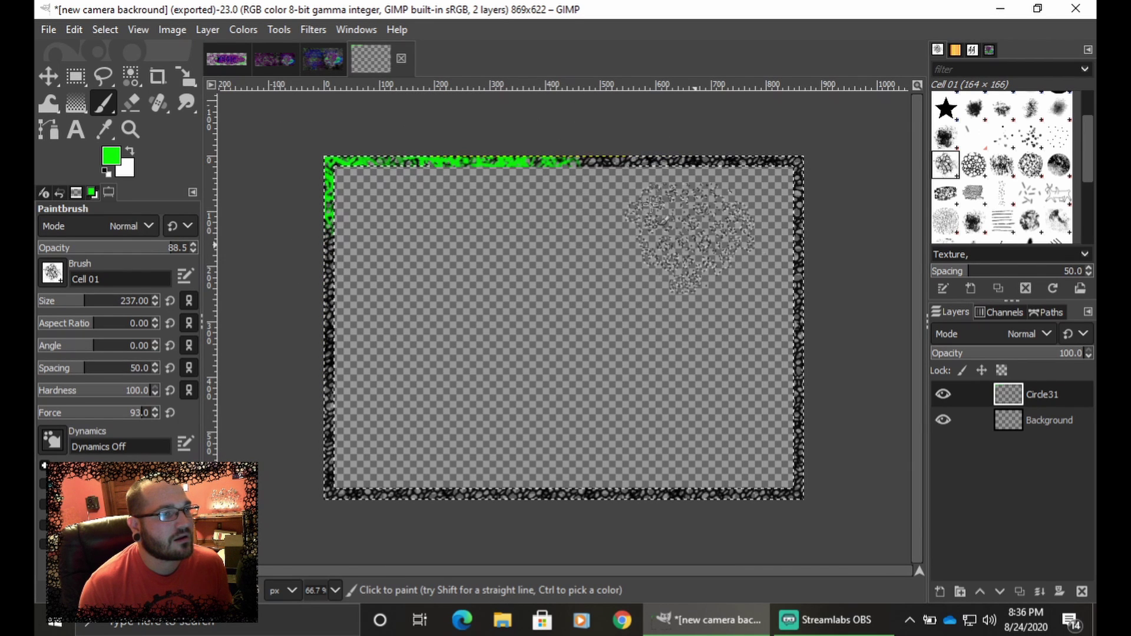
pyautogui.moveTo(623, 177)
pyautogui.mouseDown()
pyautogui.moveTo(813, 188)
pyautogui.moveTo(859, 291)
pyautogui.mouseUp()
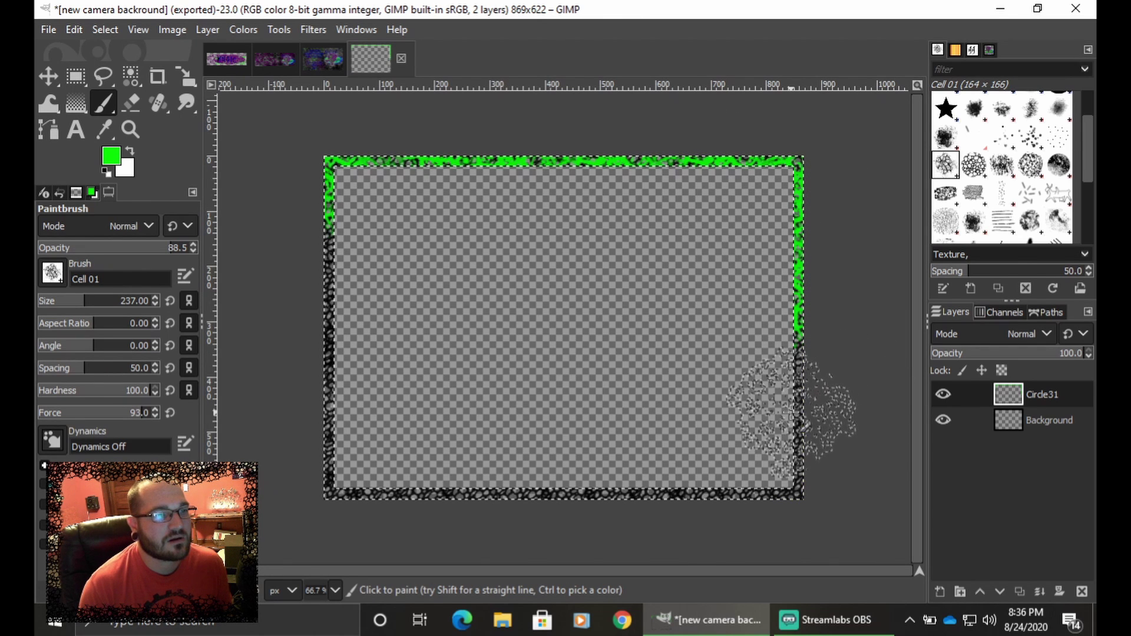
pyautogui.moveTo(821, 366)
pyautogui.mouseDown()
pyautogui.moveTo(820, 505)
pyautogui.moveTo(789, 553)
pyautogui.moveTo(682, 518)
pyautogui.moveTo(687, 530)
pyautogui.moveTo(466, 533)
pyautogui.moveTo(530, 534)
pyautogui.moveTo(483, 533)
pyautogui.moveTo(516, 545)
pyautogui.moveTo(341, 530)
pyautogui.moveTo(354, 518)
pyautogui.moveTo(336, 466)
pyautogui.mouseUp()
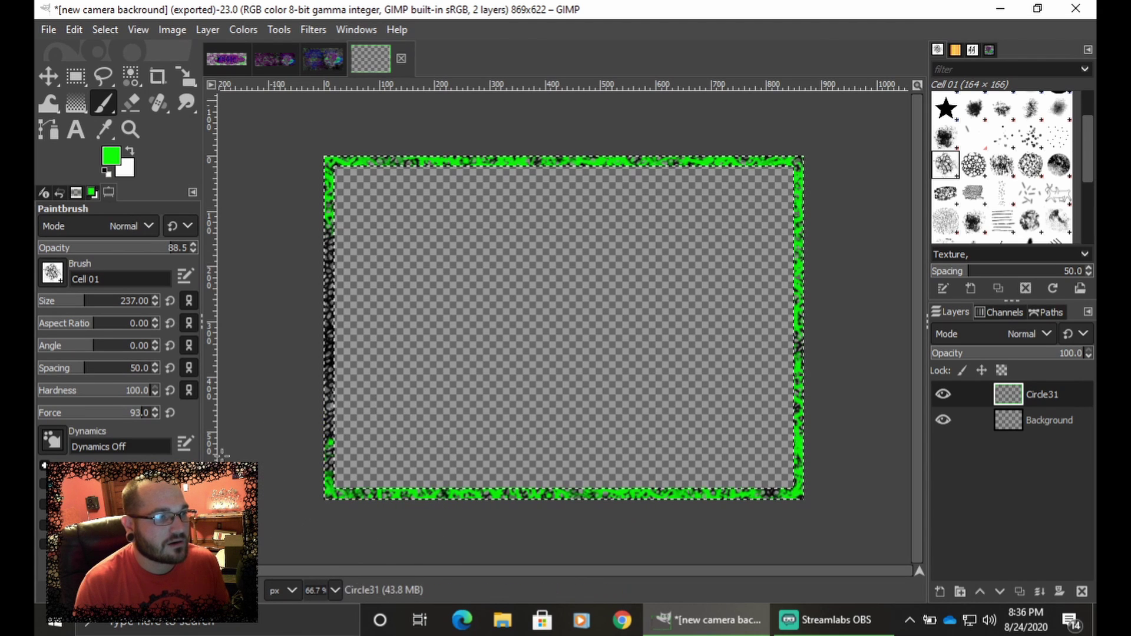
pyautogui.moveTo(320, 406)
pyautogui.mouseDown()
pyautogui.moveTo(417, 379)
pyautogui.moveTo(303, 341)
pyautogui.moveTo(316, 291)
pyautogui.moveTo(357, 278)
pyautogui.mouseUp()
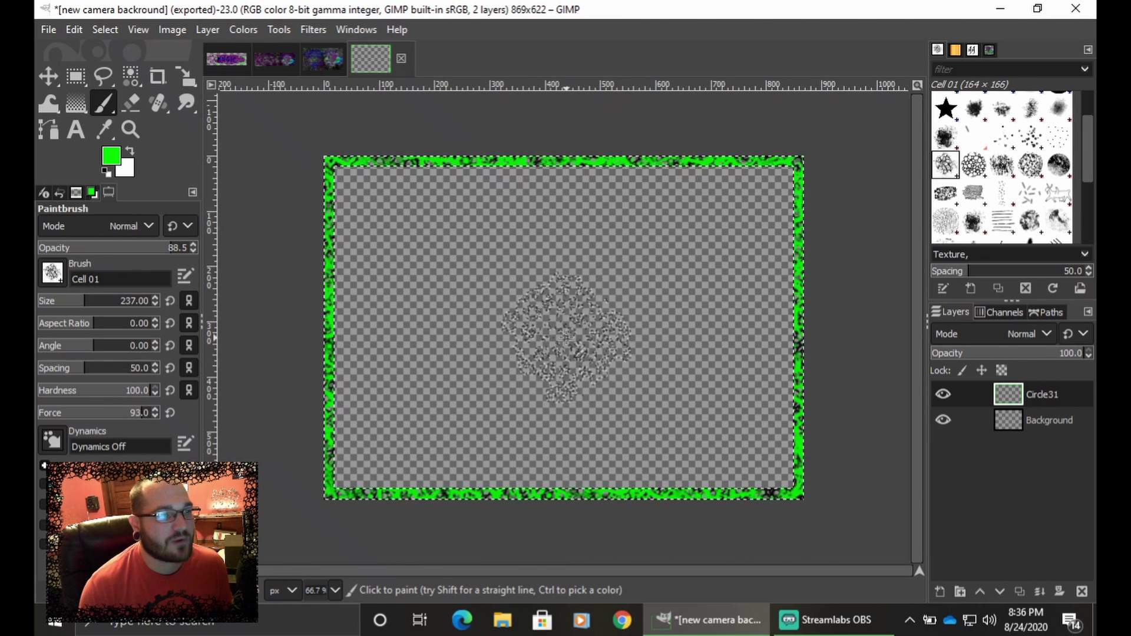
# - Clear the selection and stamp green Cell 01 texture into the four corners and at several spots along the frame's edges
pyautogui.rightClick(572, 339)
pyautogui.moveTo(637, 403)
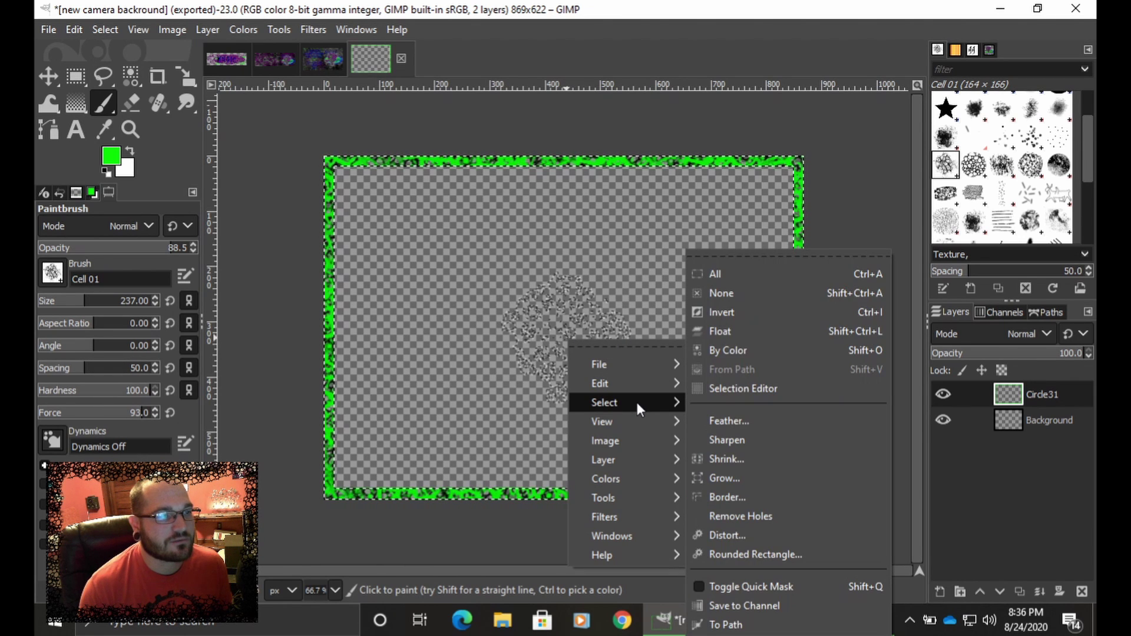
pyautogui.click(734, 293)
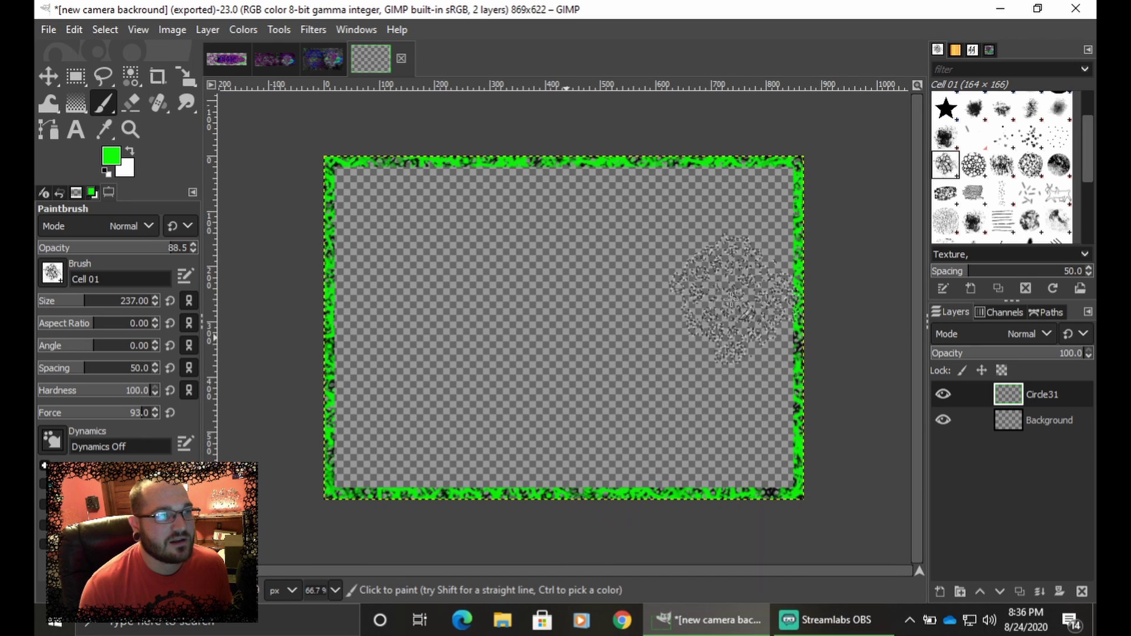
pyautogui.click(792, 152)
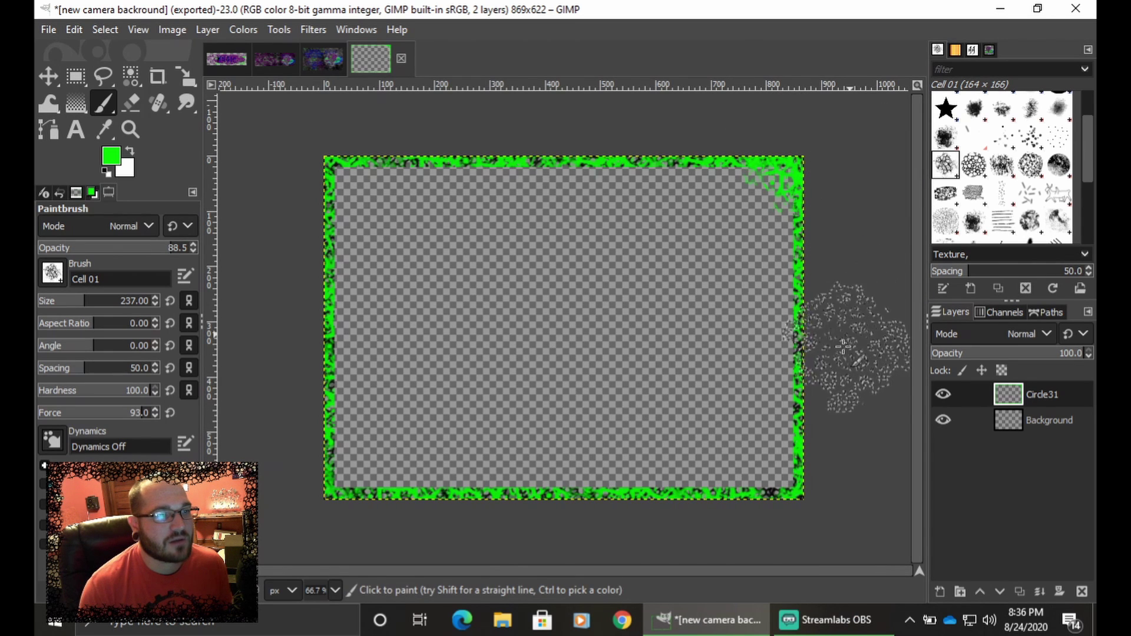
pyautogui.click(836, 286)
pyautogui.click(788, 517)
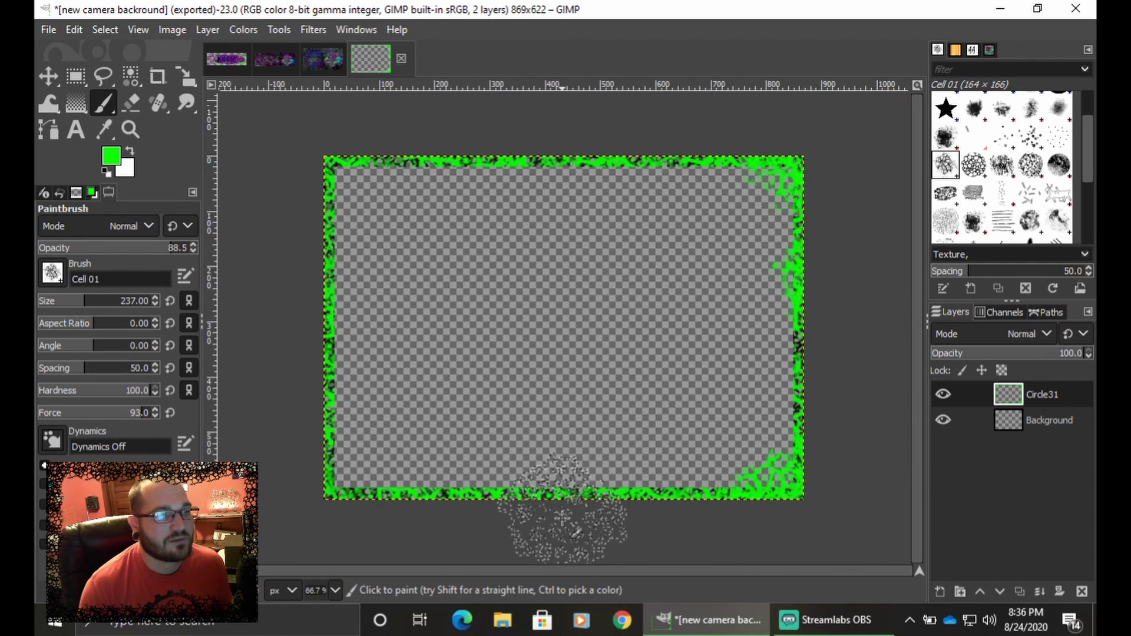
pyautogui.click(657, 513)
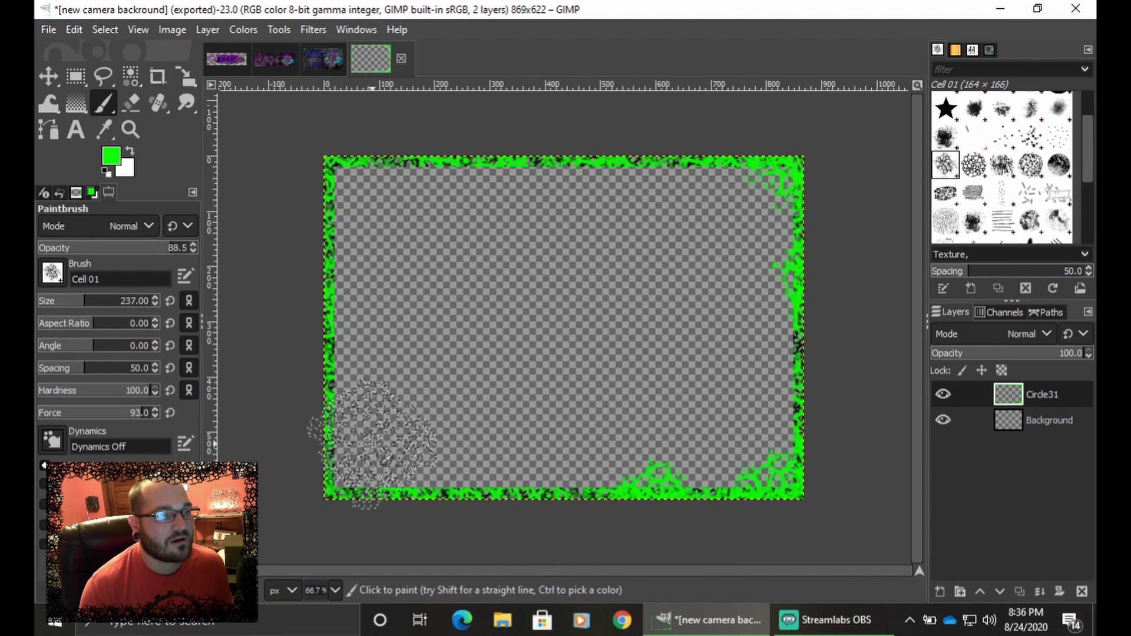
pyautogui.click(347, 482)
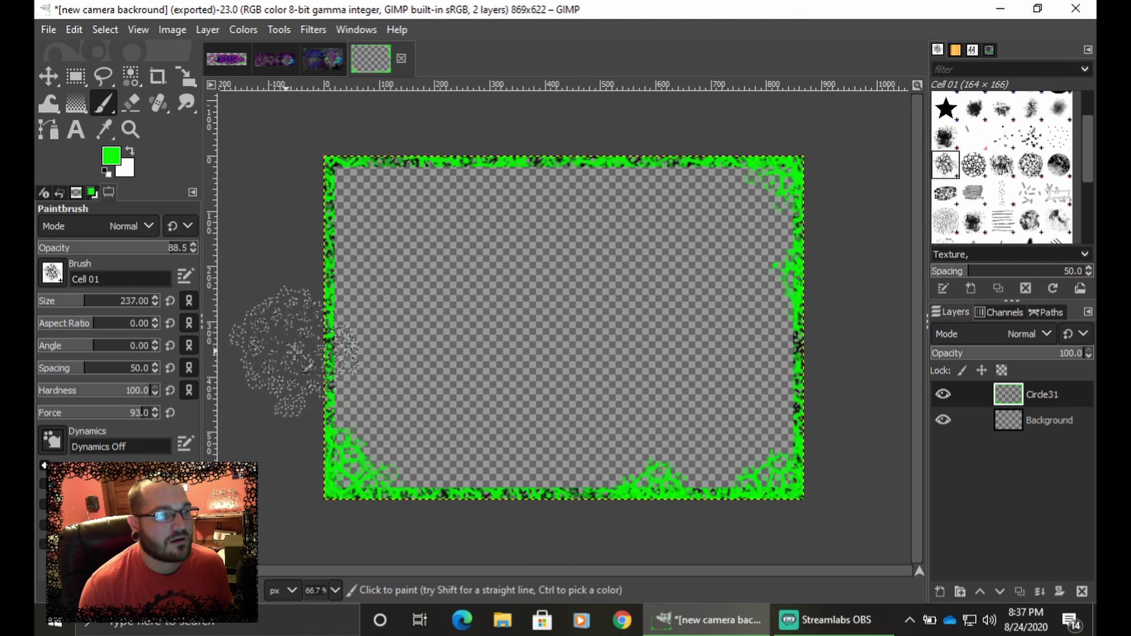
pyautogui.click(274, 378)
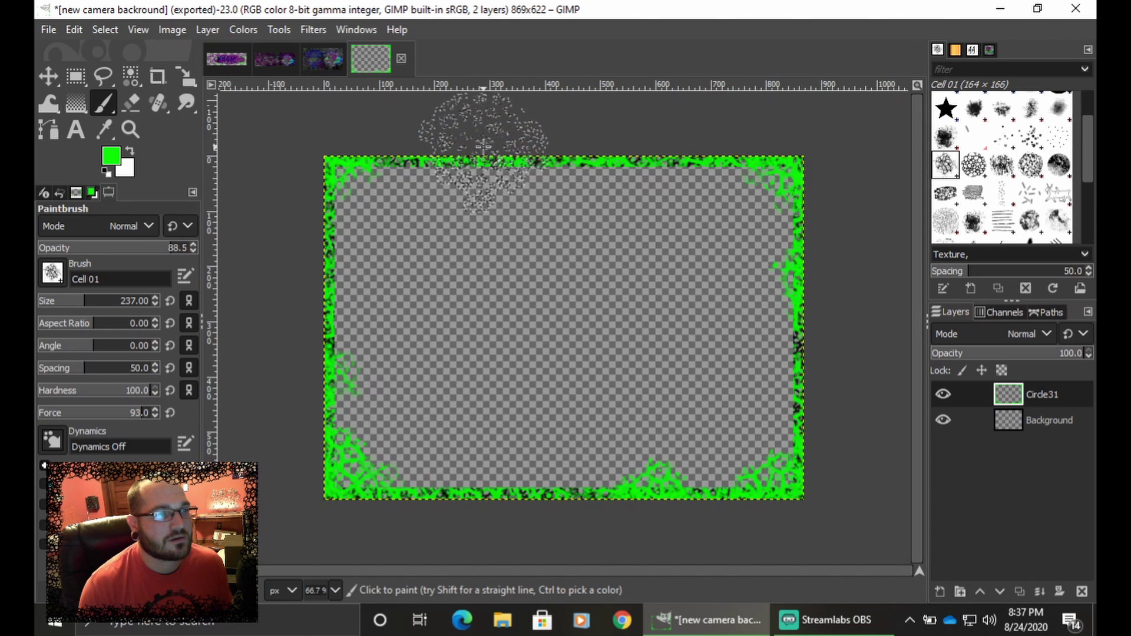
pyautogui.click(480, 172)
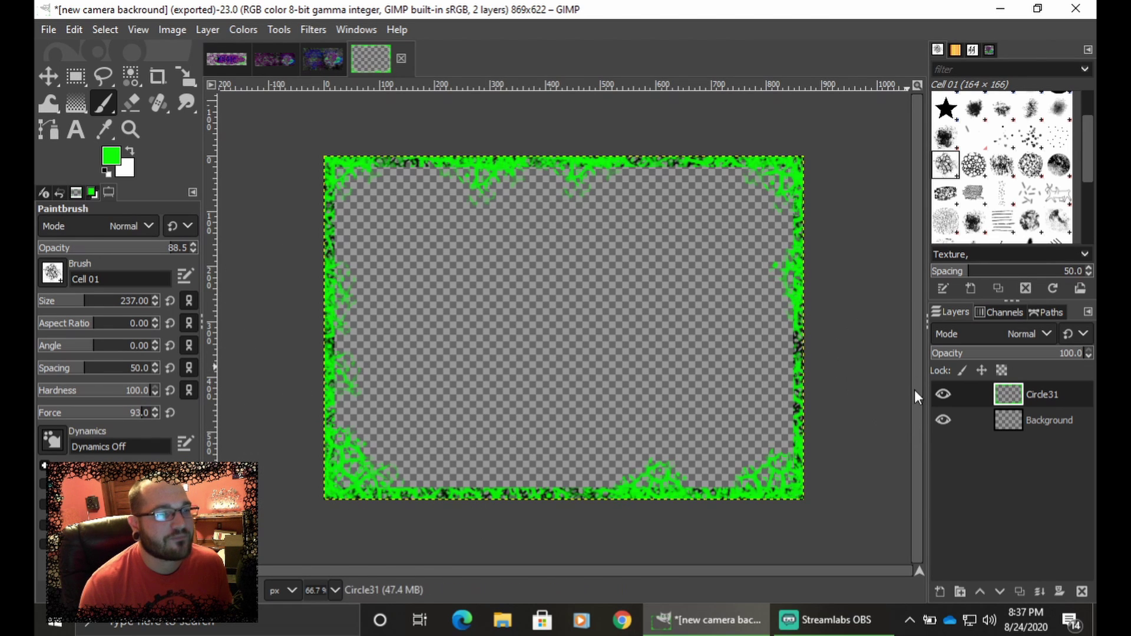
# - Export the green-textured frame as "new camera animation.png" to the Documents folder with the default PNG options
pyautogui.click(49, 29)
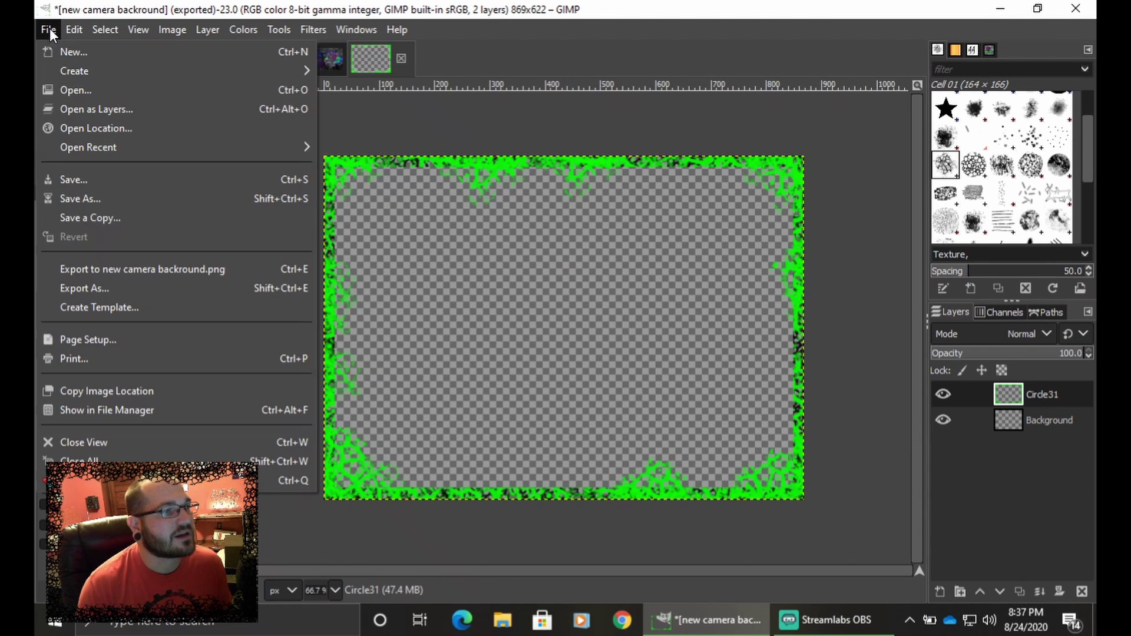
pyautogui.click(106, 289)
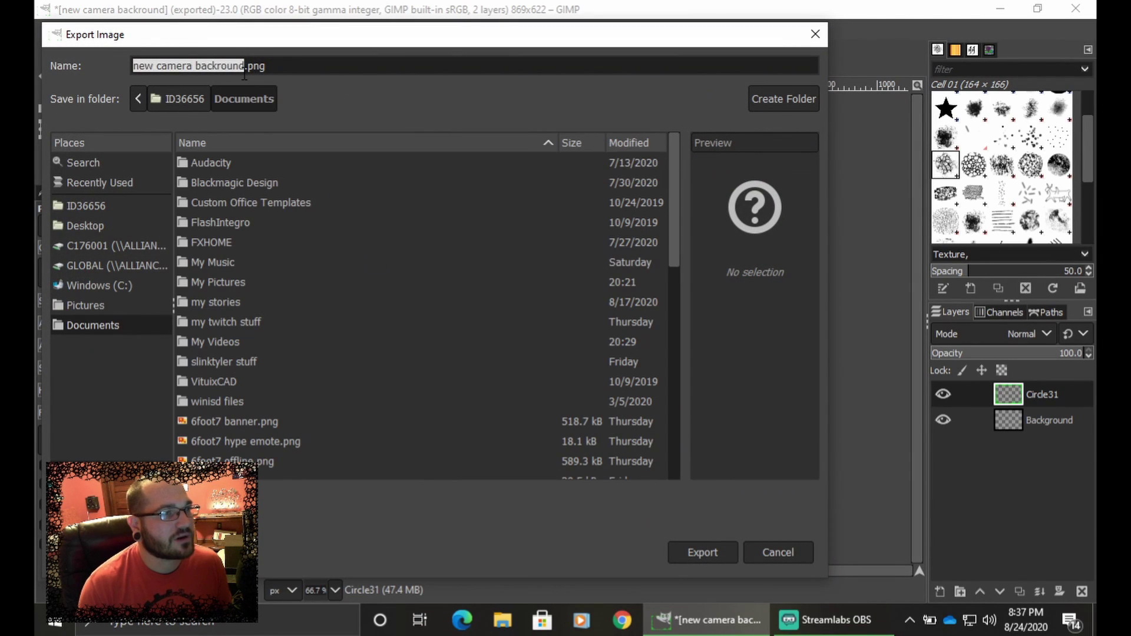
pyautogui.press('BackSpace')
pyautogui.press('BackSpace')
pyautogui.press('BackSpace')
pyautogui.press('BackSpace')
pyautogui.press('BackSpace')
pyautogui.press('BackSpace')
pyautogui.press('BackSpace')
pyautogui.press('BackSpace')
pyautogui.press('BackSpace')
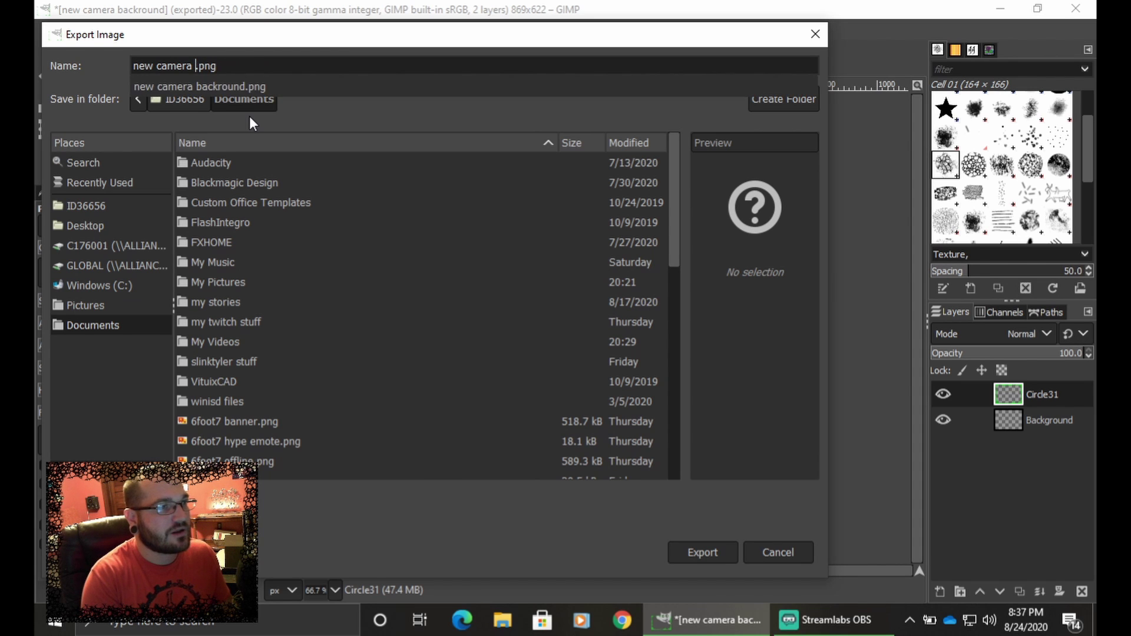
pyautogui.write('anim')
pyautogui.write('ations')
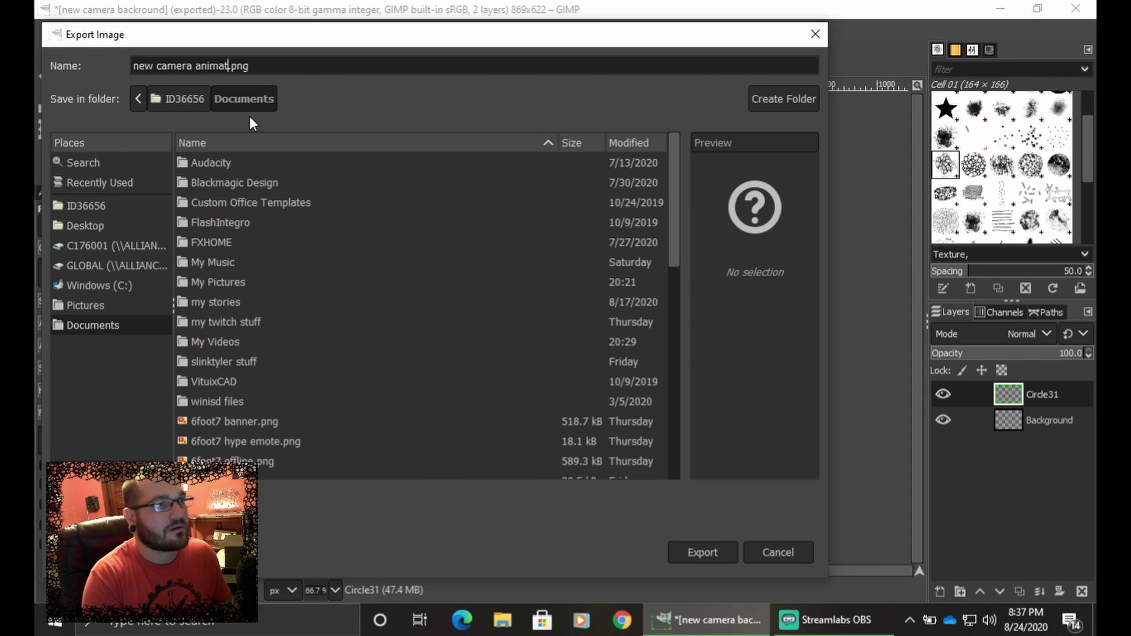
pyautogui.press('BackSpace')
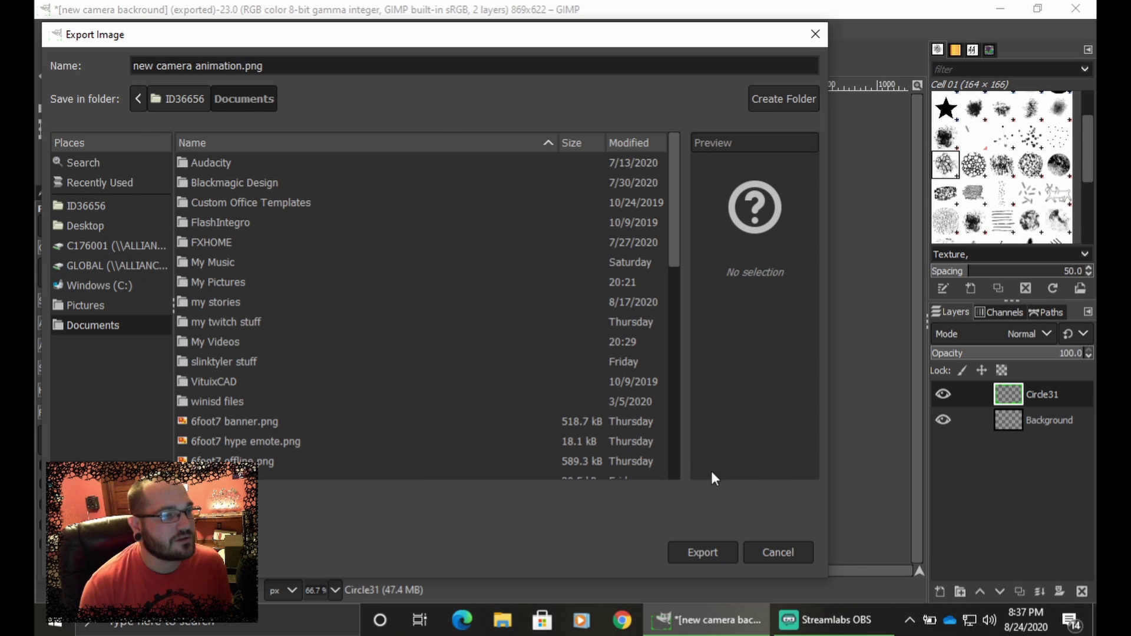
pyautogui.click(716, 552)
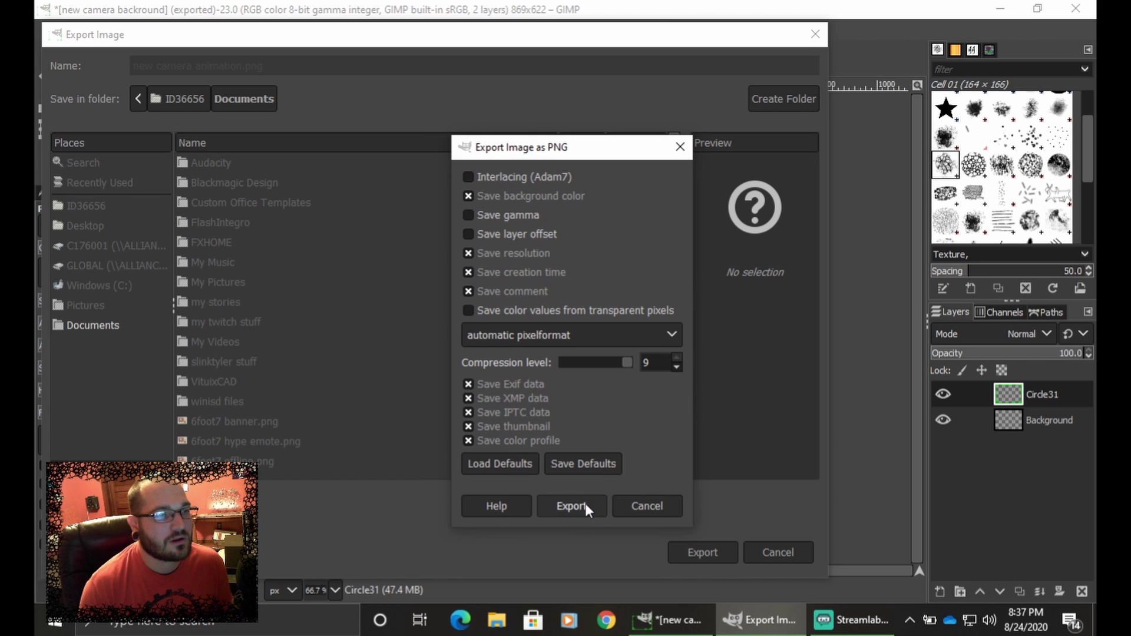
pyautogui.click(586, 505)
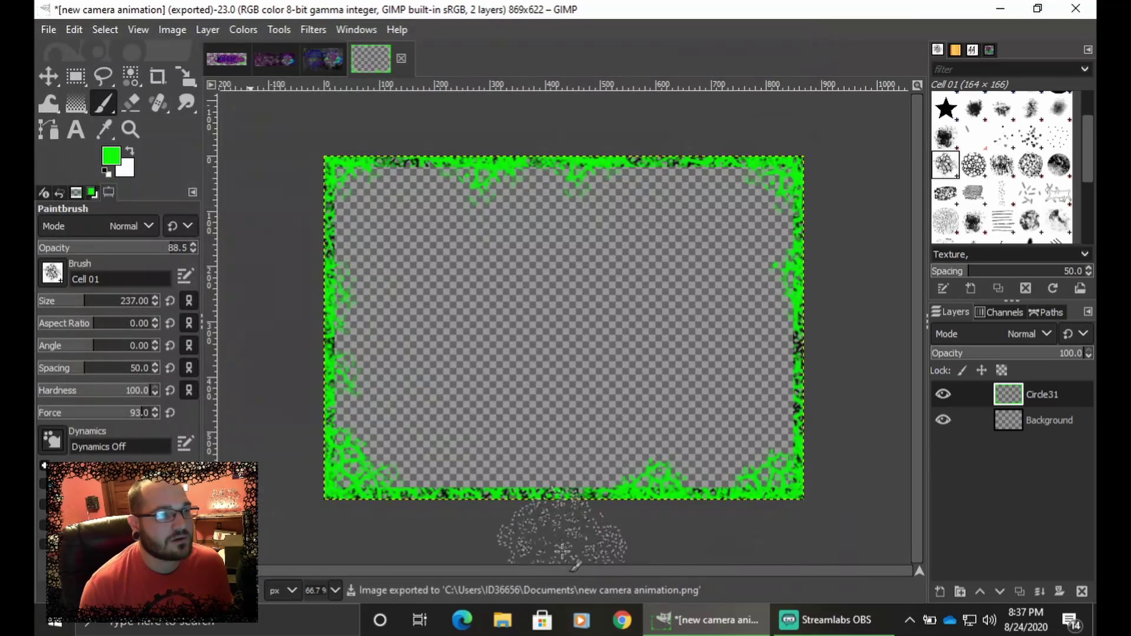
# - Switch to DaVinci Resolve and create a new project named "new camera animation"
pyautogui.click(1001, 10)
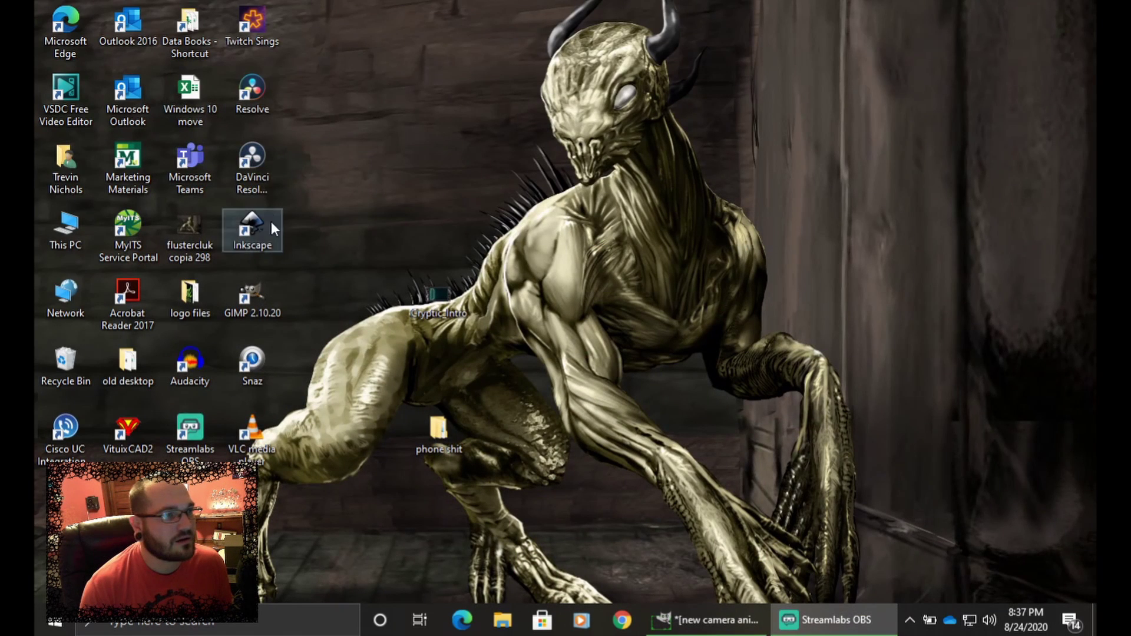
pyautogui.doubleClick(260, 92)
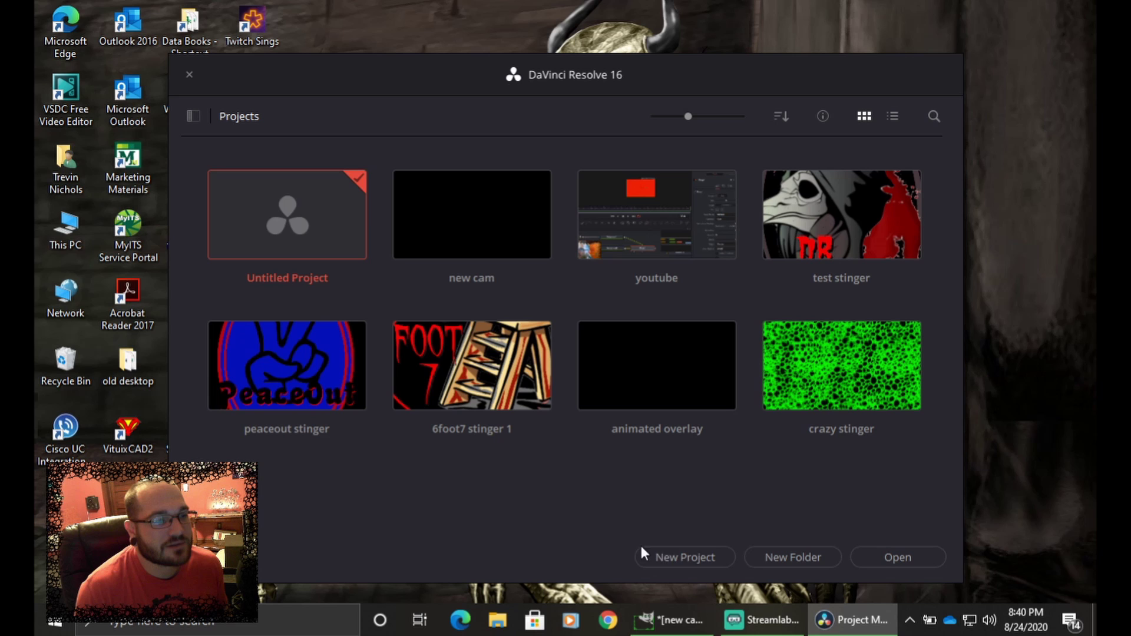
pyautogui.click(681, 557)
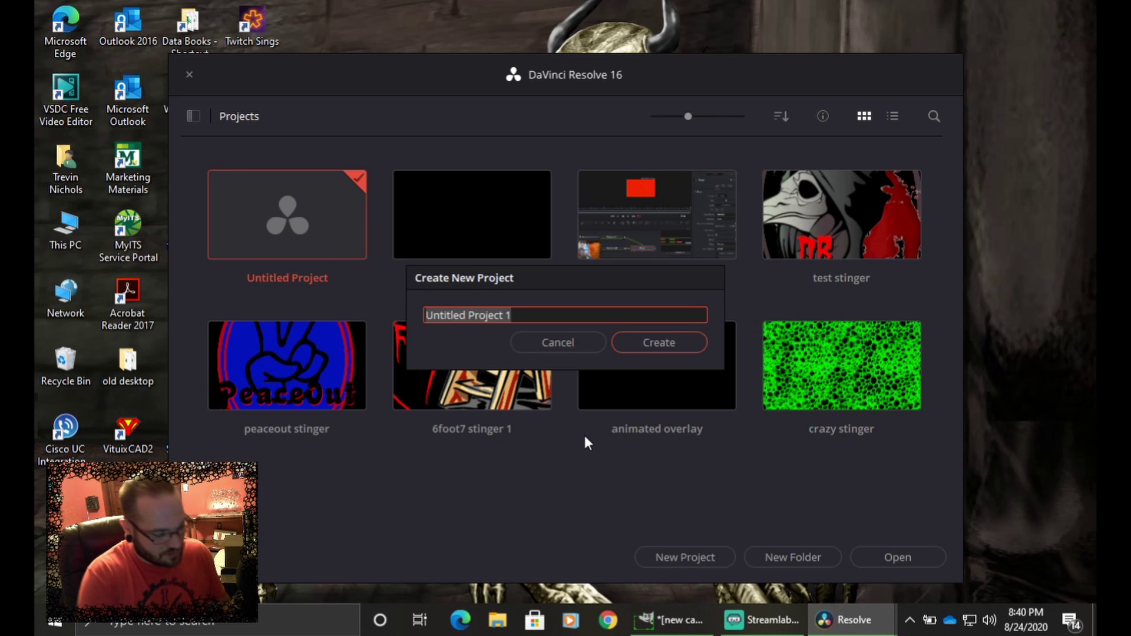
pyautogui.write('new ')
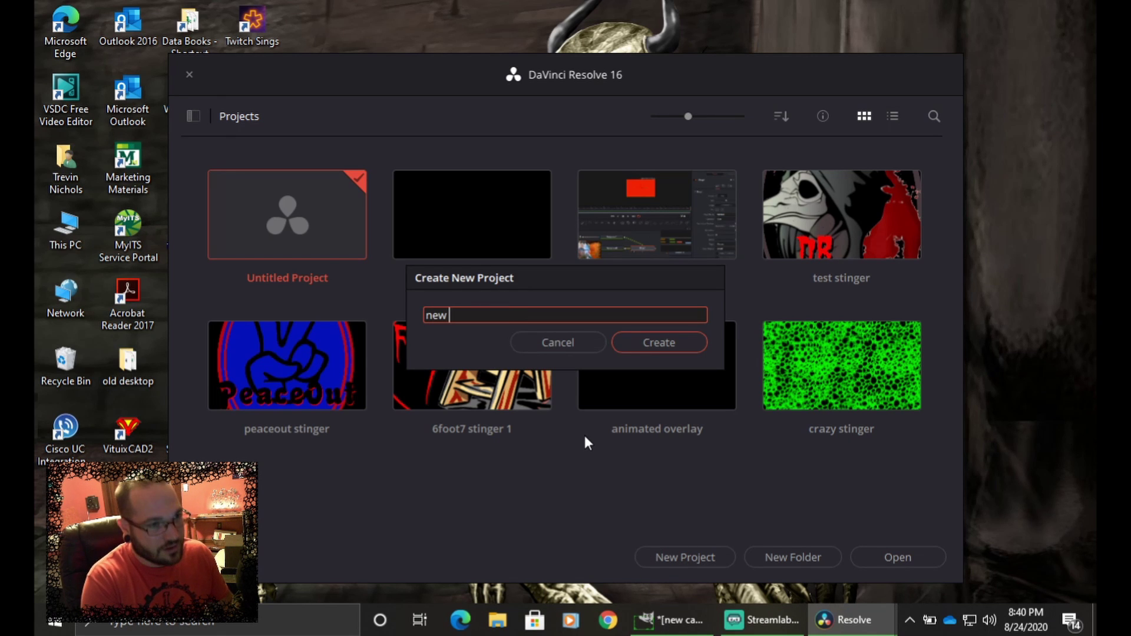
pyautogui.write('camera')
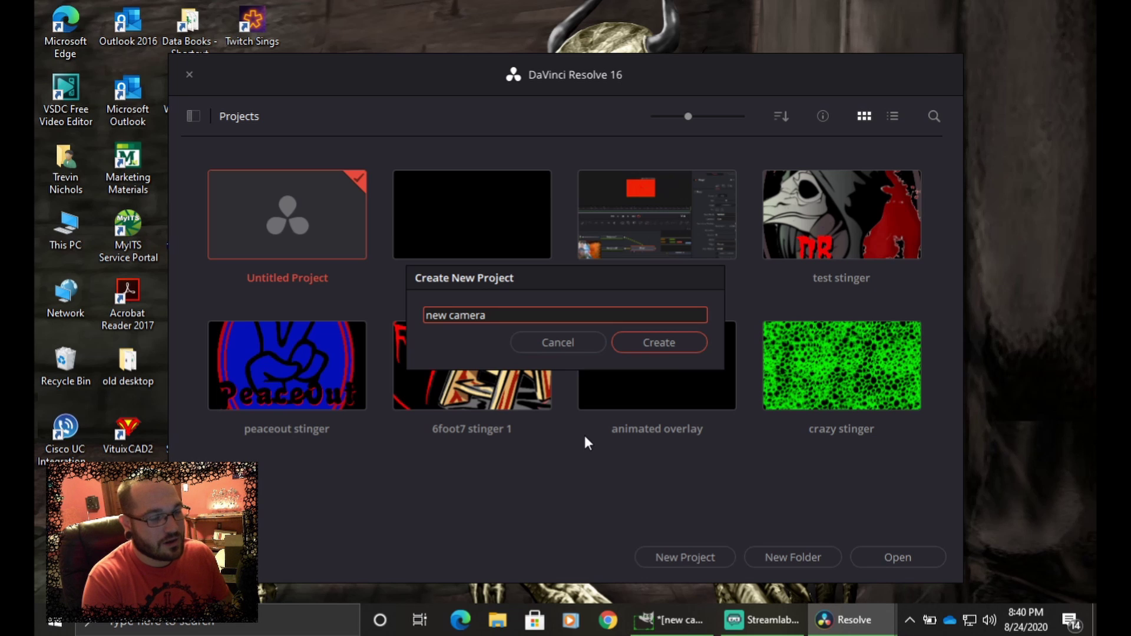
pyautogui.write(' animation')
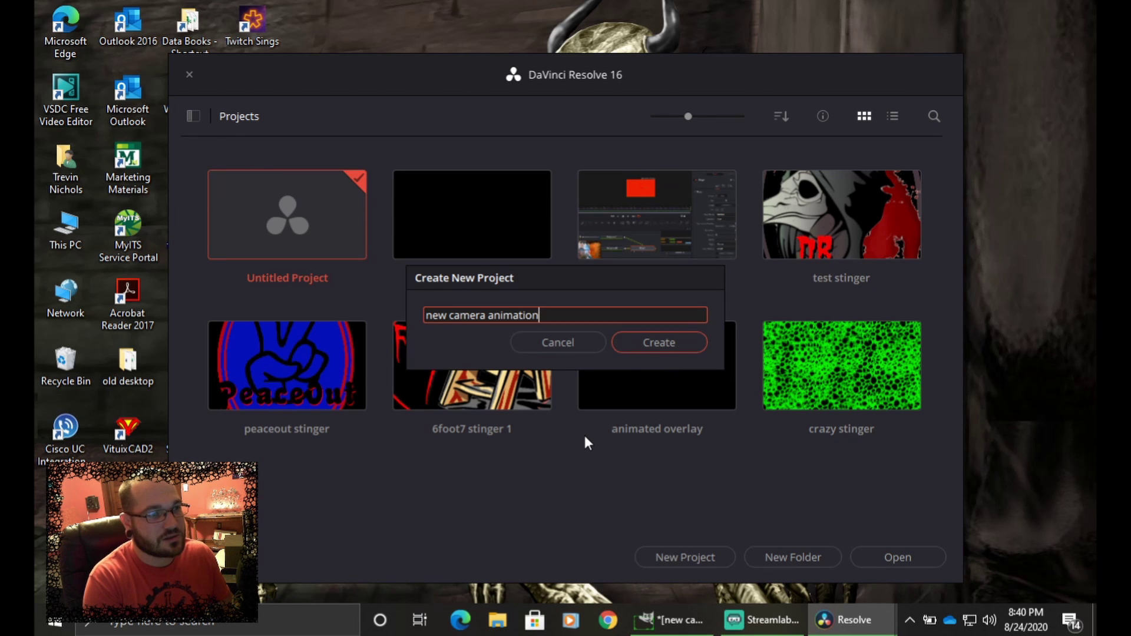
pyautogui.click(667, 341)
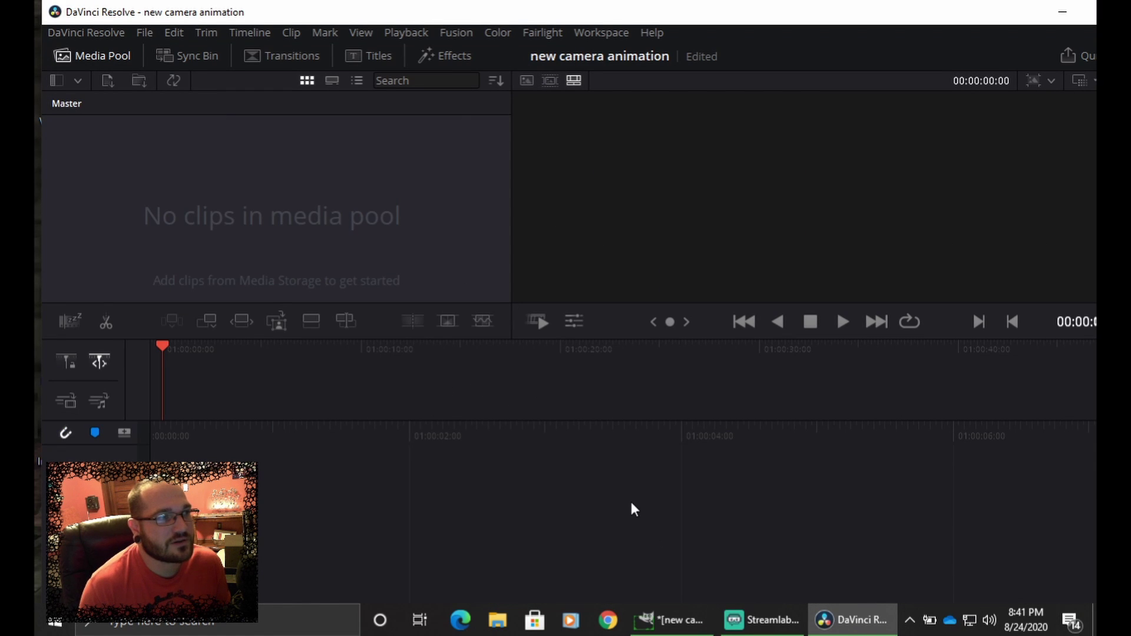
# - In the project settings, choose the 1280 x 720 HD 720P timeline resolution and change its height to 768
pyautogui.click(1069, 591)
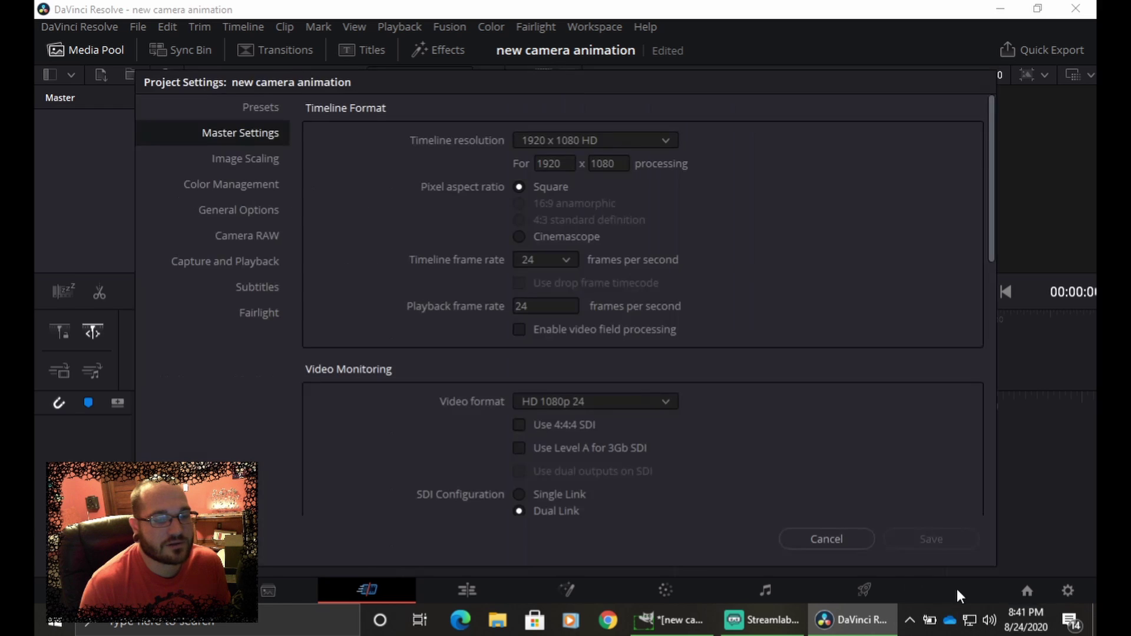
pyautogui.click(667, 143)
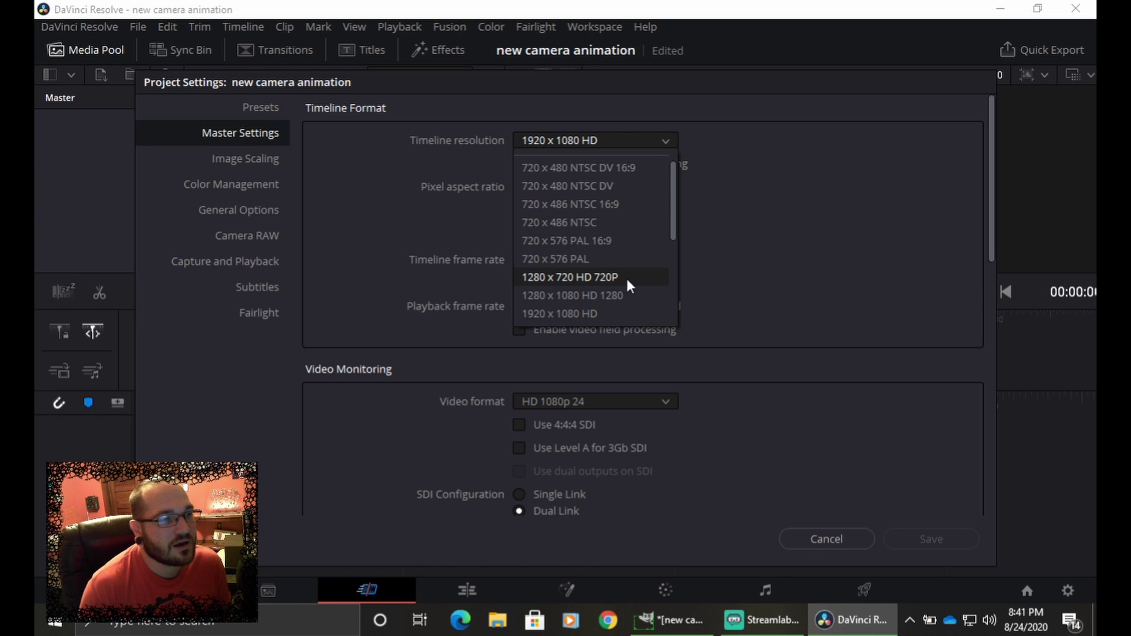
pyautogui.click(627, 278)
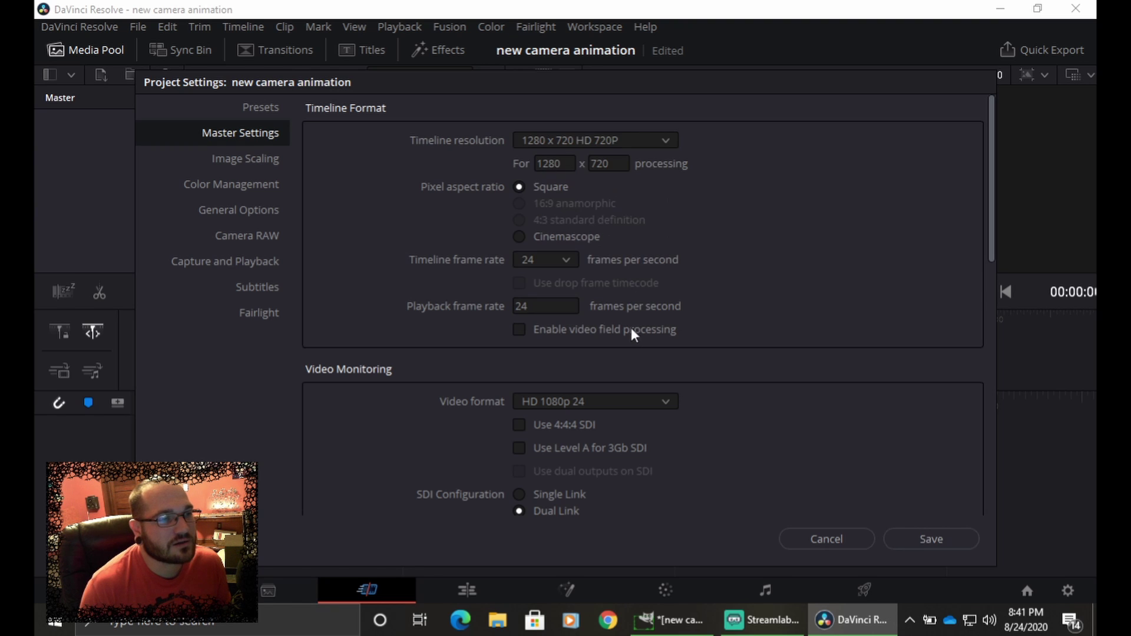
pyautogui.click(613, 164)
pyautogui.press('BackSpace')
pyautogui.press('BackSpace')
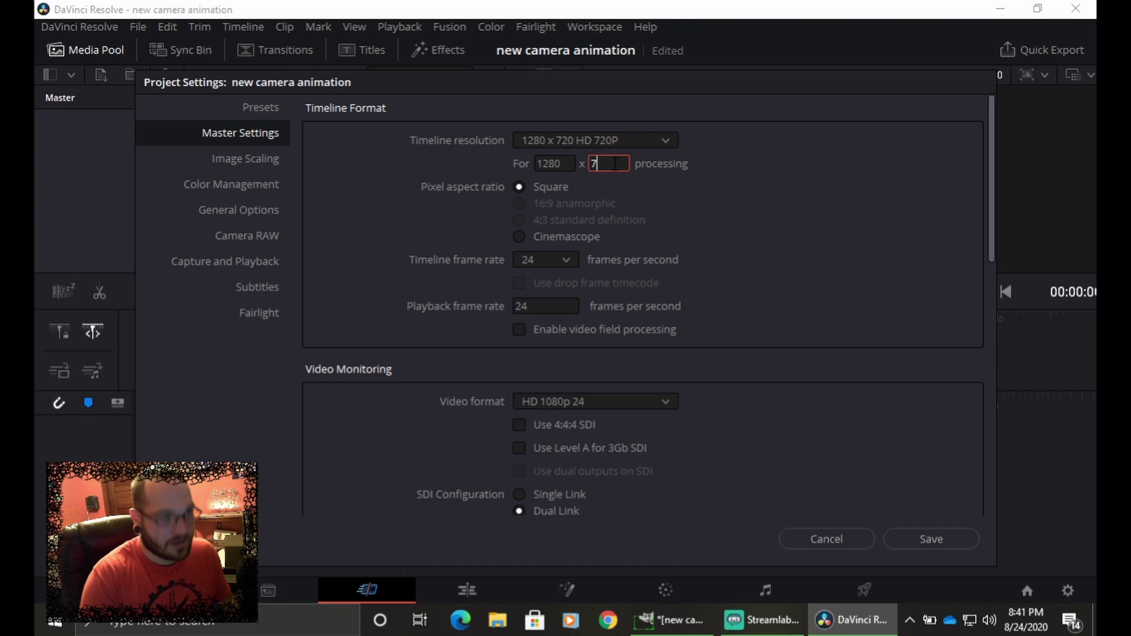
pyautogui.write('68')
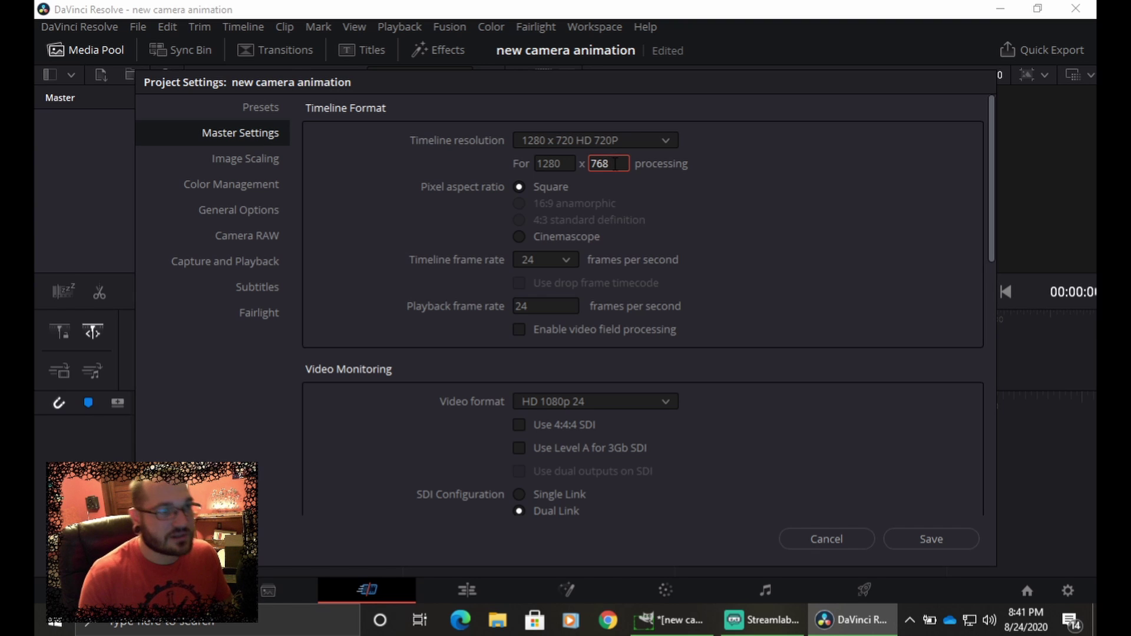
# - Set the timeline and playback frame rates to 30, choose the HD 720p 30 video format, and save the project settings
pyautogui.click(553, 264)
pyautogui.click(540, 393)
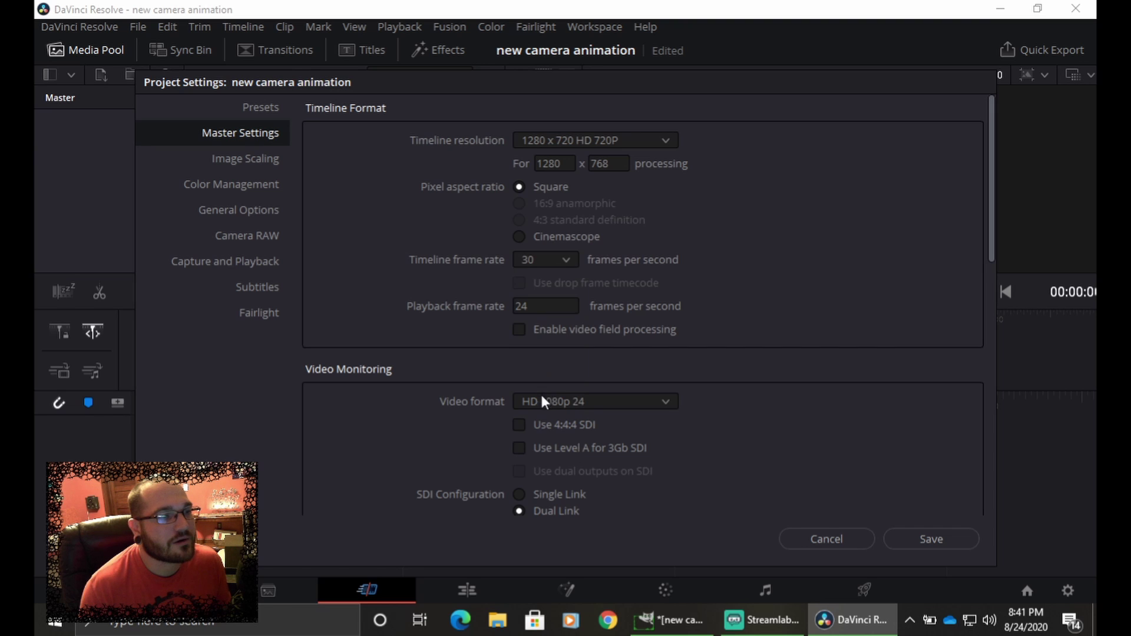
pyautogui.click(530, 306)
pyautogui.press('BackSpace')
pyautogui.press('BackSpace')
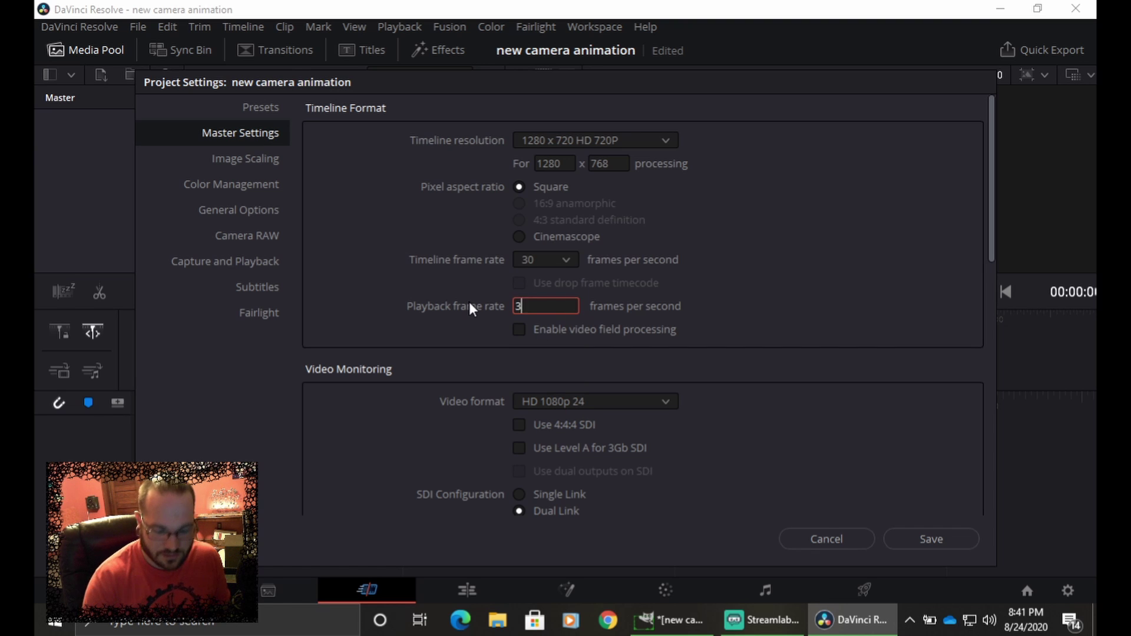
pyautogui.write('30')
pyautogui.click(637, 402)
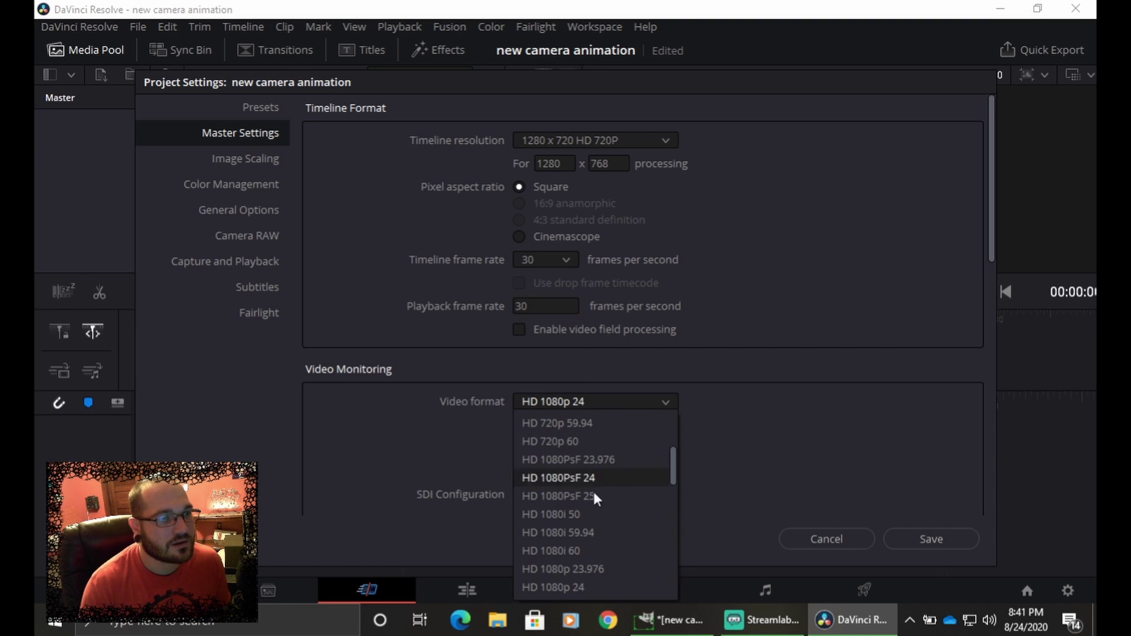
pyautogui.scroll(3, 611, 557)
pyautogui.click(583, 496)
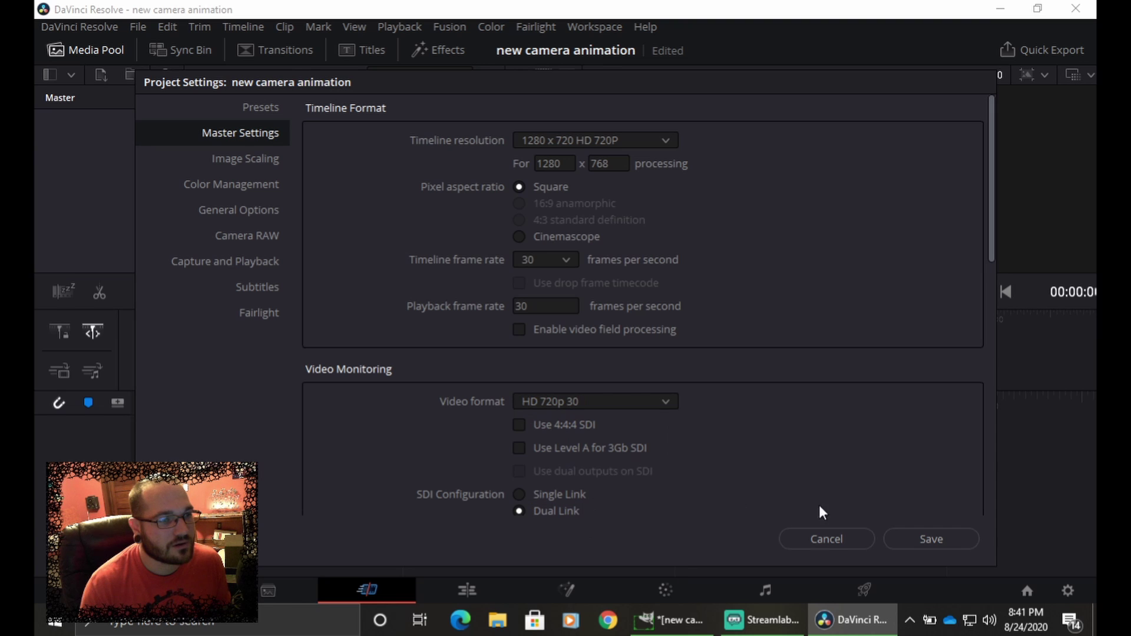
pyautogui.click(918, 540)
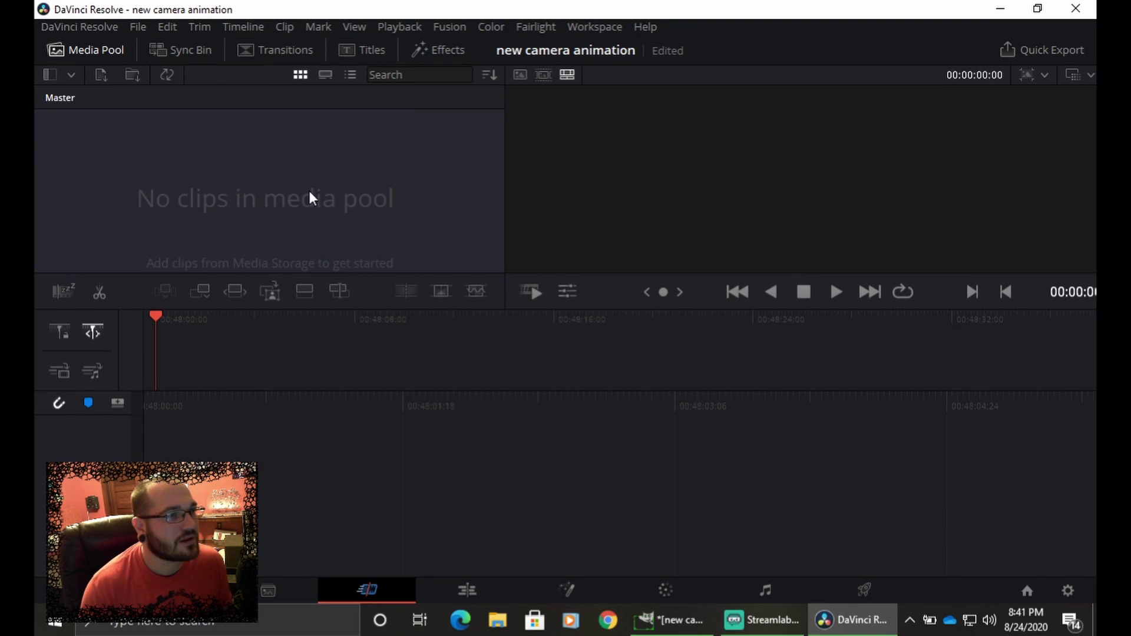
# - On the Edit page, start a new Fusion composition clip in the media pool with a duration of 00:00:10:00
pyautogui.click(464, 590)
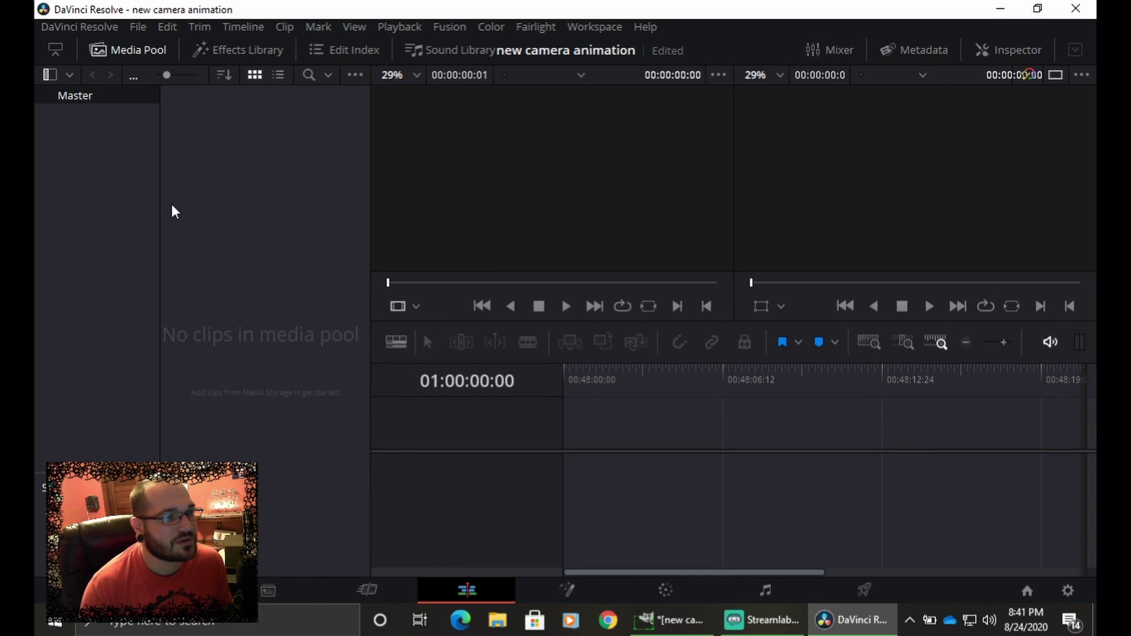
pyautogui.rightClick(229, 181)
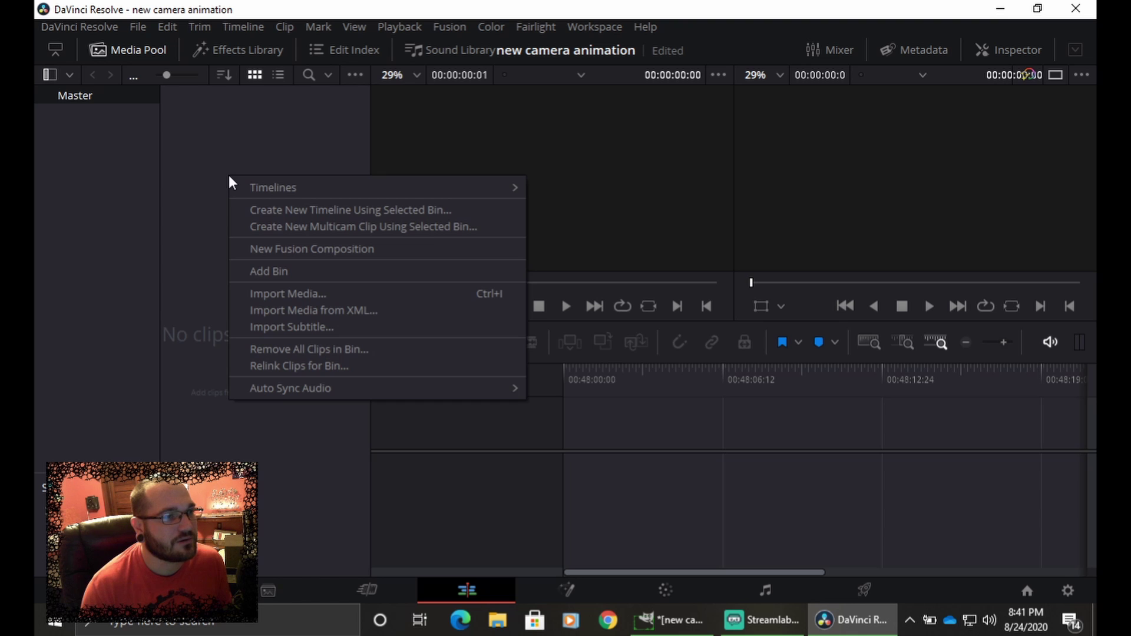
pyautogui.click(288, 249)
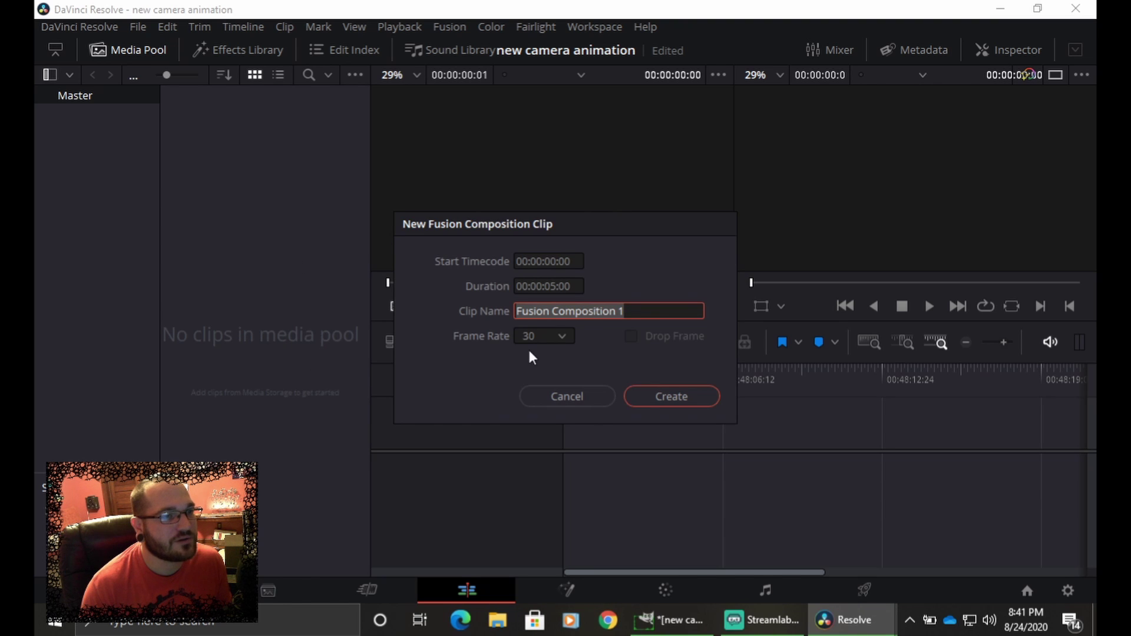
pyautogui.click(552, 287)
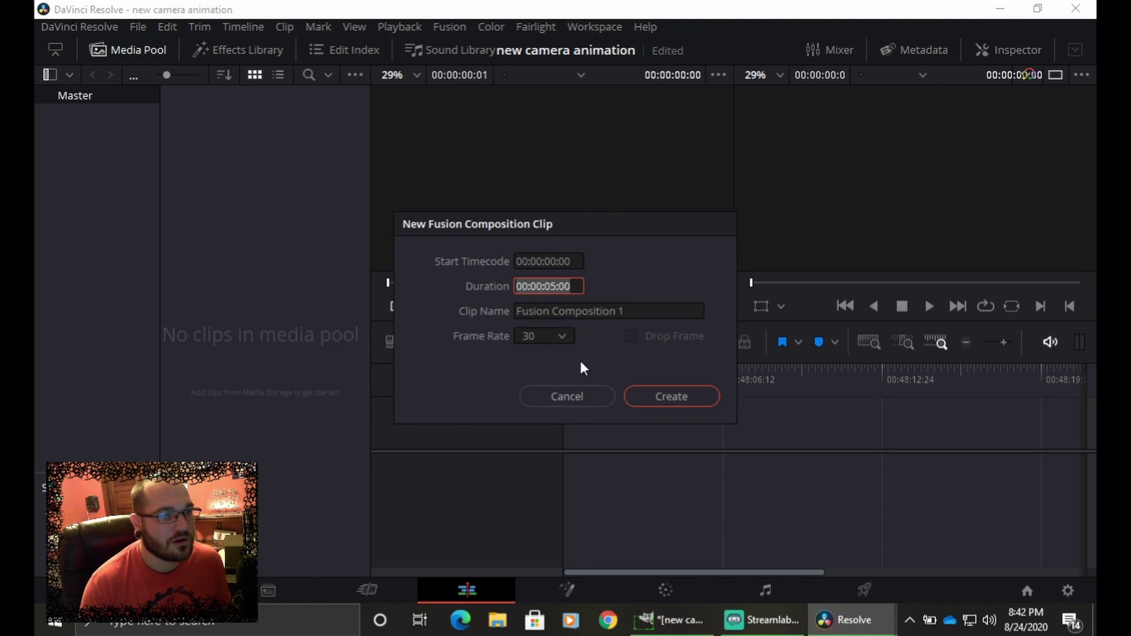
pyautogui.press('Left')
pyautogui.press('Left')
pyautogui.press('Left')
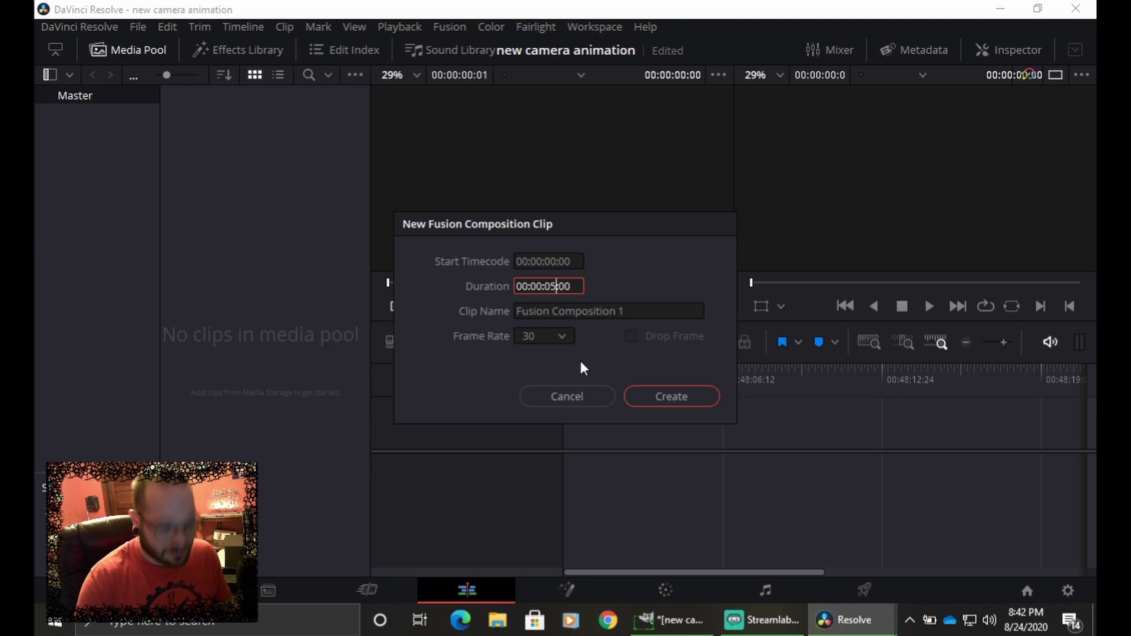
pyautogui.press('BackSpace')
pyautogui.press('BackSpace')
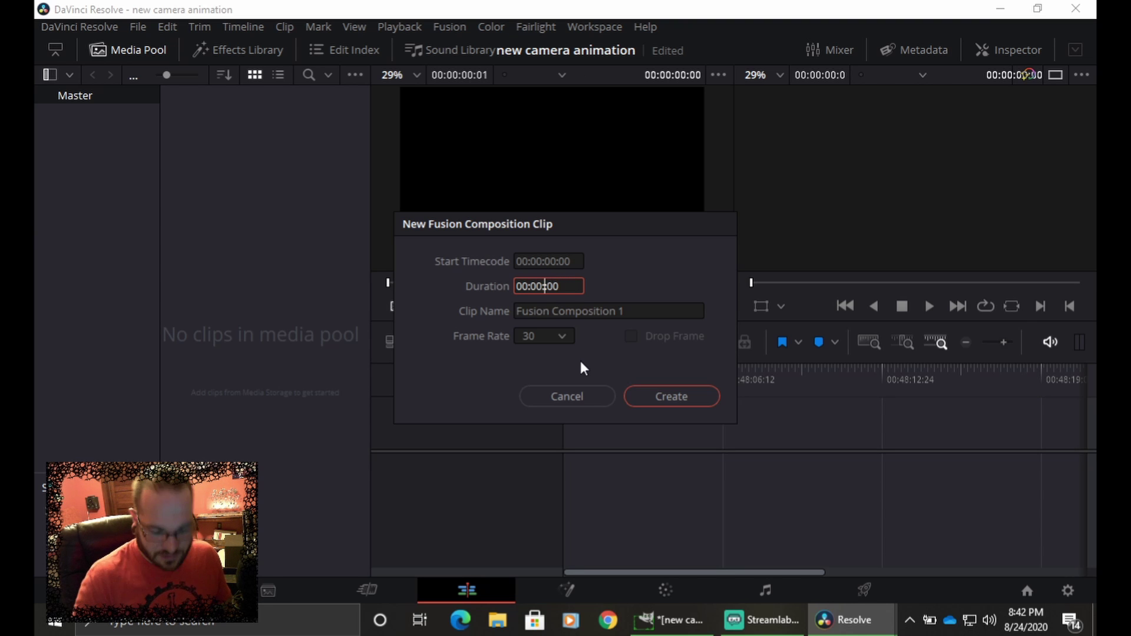
pyautogui.write('10:')
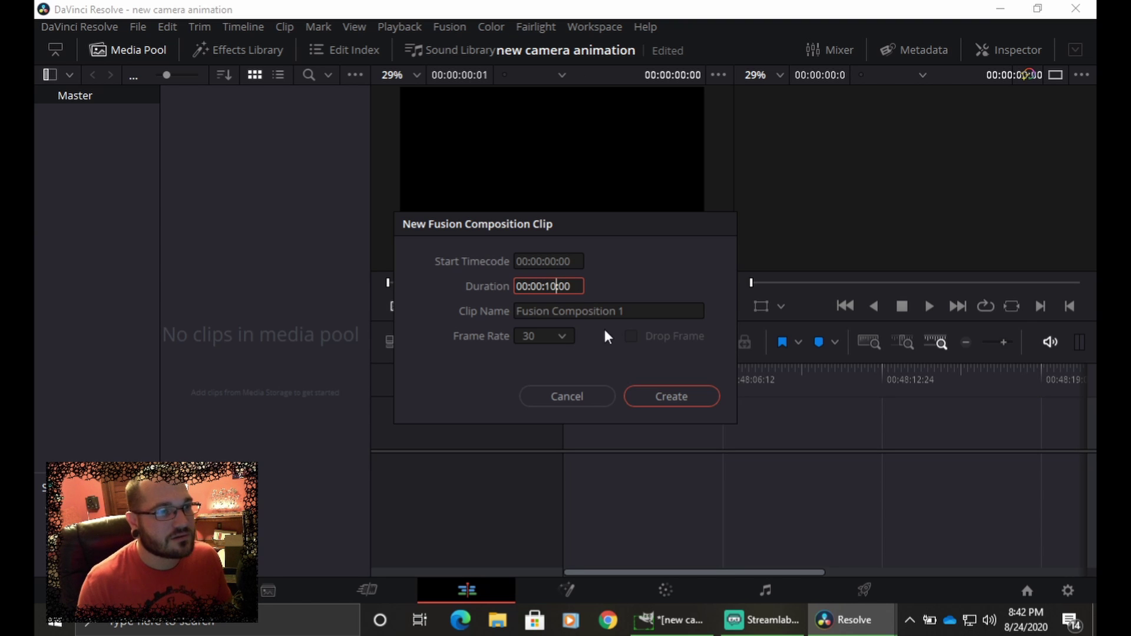
# - Create the composition clip under the name "new camera animation" and place it at the start of a new timeline
pyautogui.press('Tab')
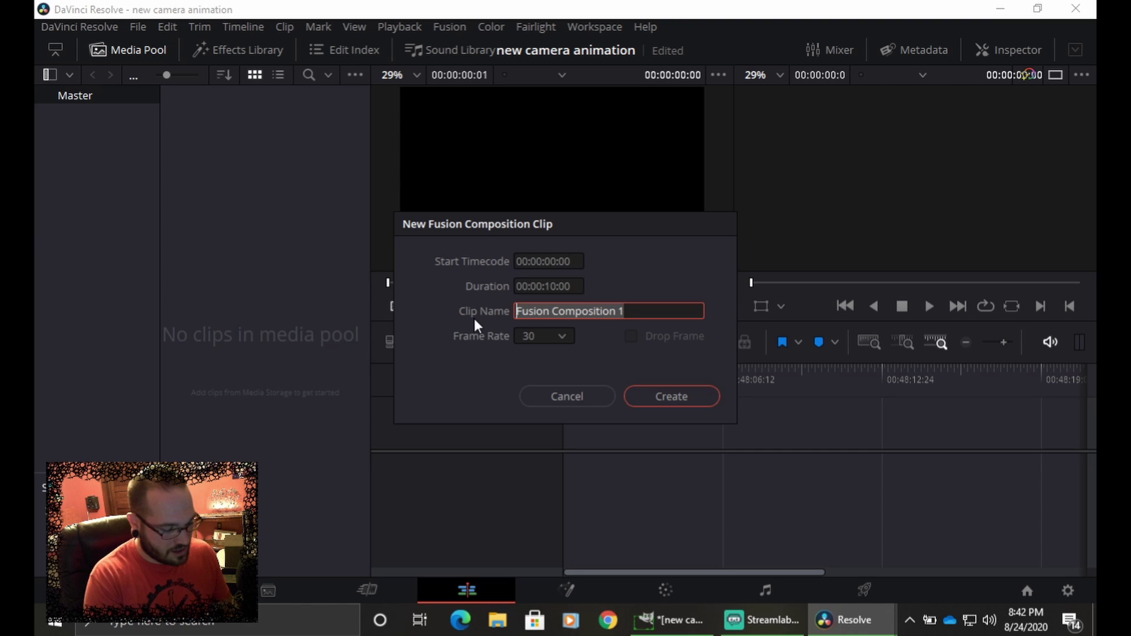
pyautogui.write('new came')
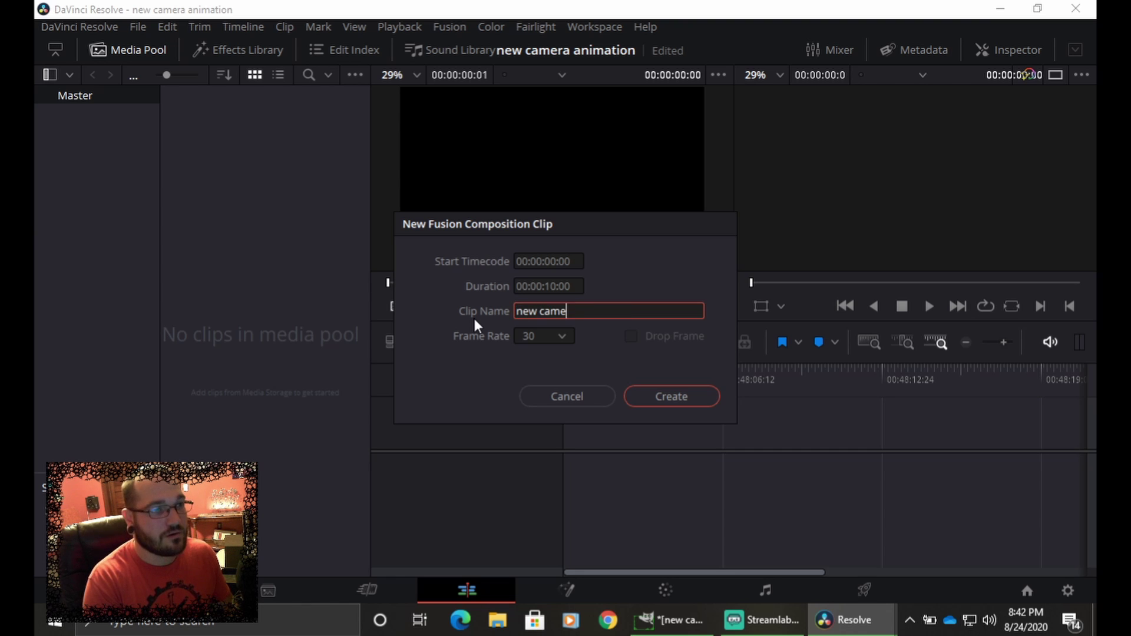
pyautogui.write('ra animation')
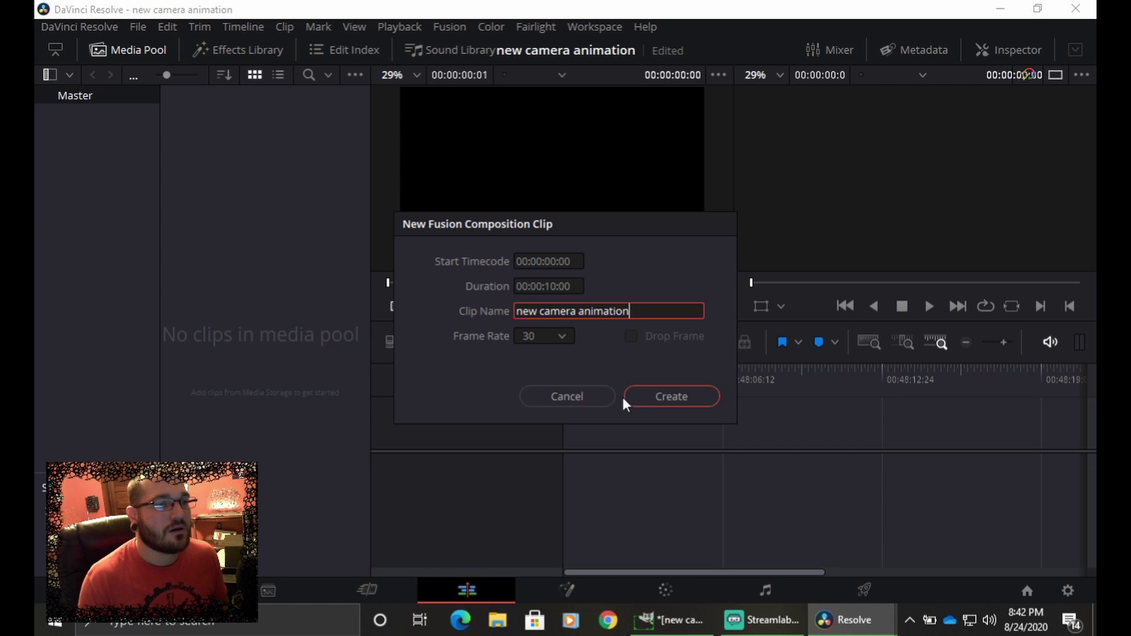
pyautogui.click(680, 397)
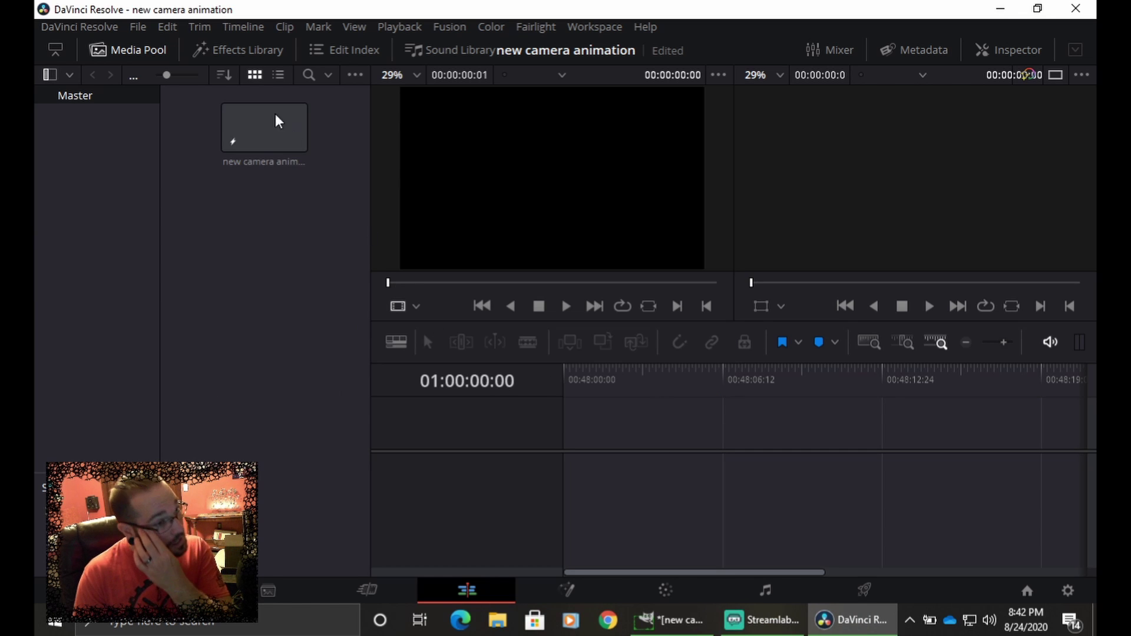
pyautogui.moveTo(251, 139); pyautogui.dragTo(553, 457)
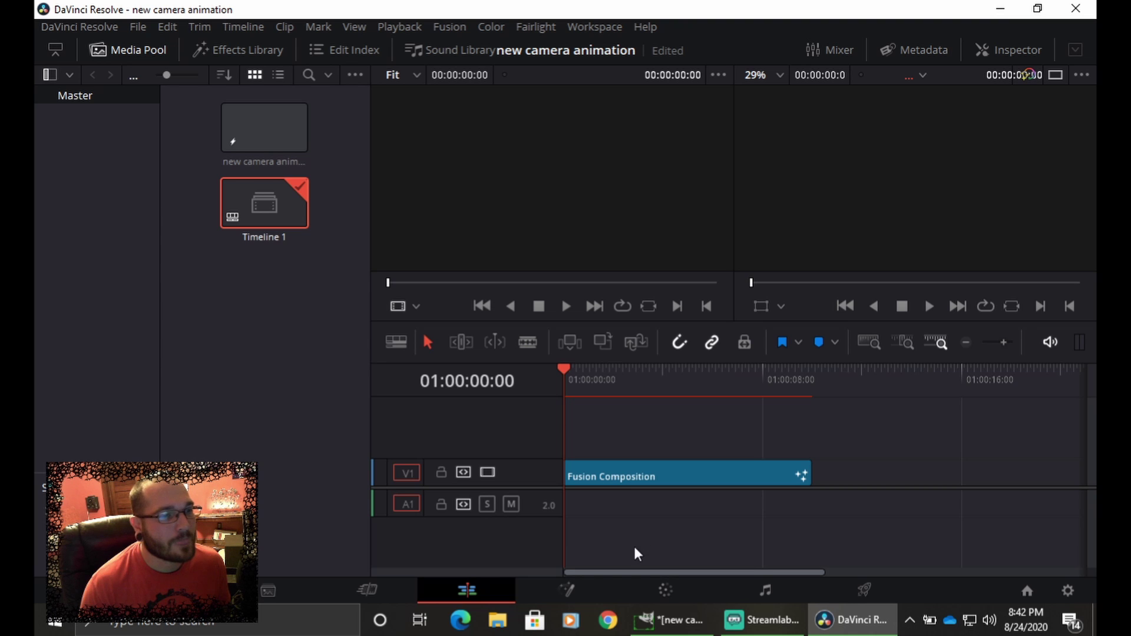
# - Open the composition in Fusion and add "new cam border background.png" from the Pictures folder to the node graph
pyautogui.click(568, 591)
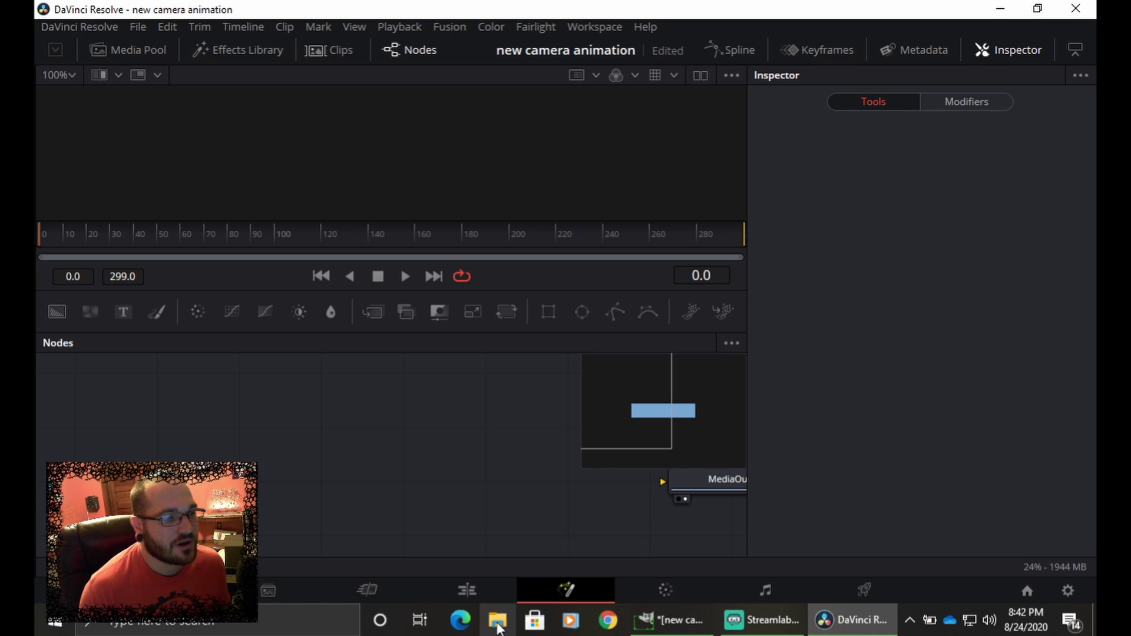
pyautogui.click(498, 624)
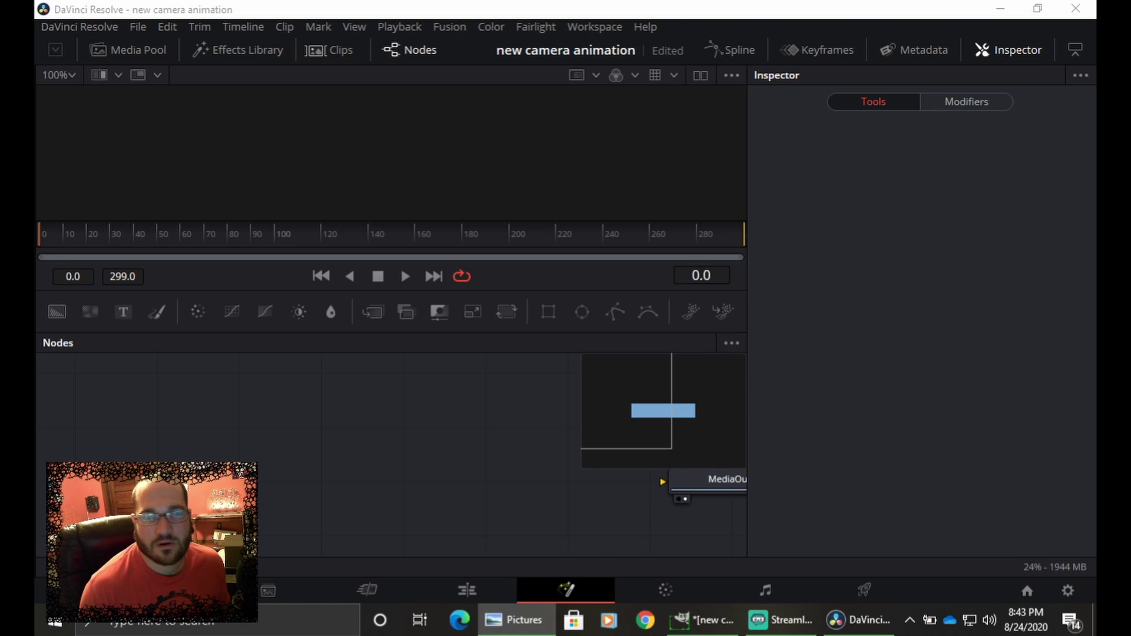
pyautogui.moveTo(1096, 495); pyautogui.dragTo(346, 432)
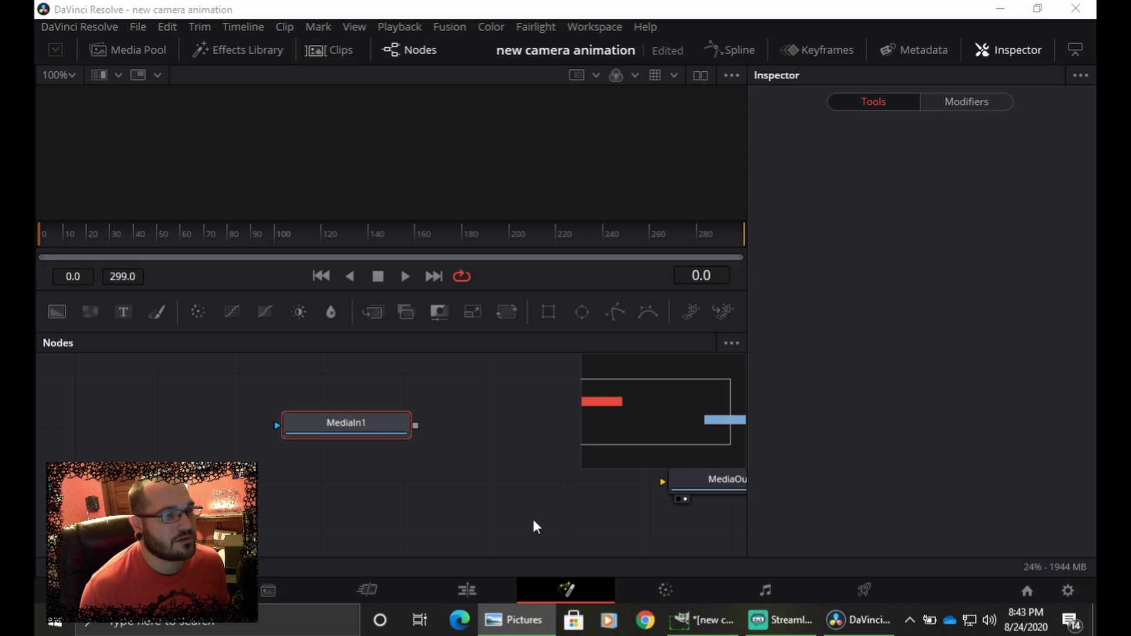
# - Rename the media node of "new cam border background.png" to "background"
pyautogui.click(333, 421)
pyautogui.rightClick(342, 425)
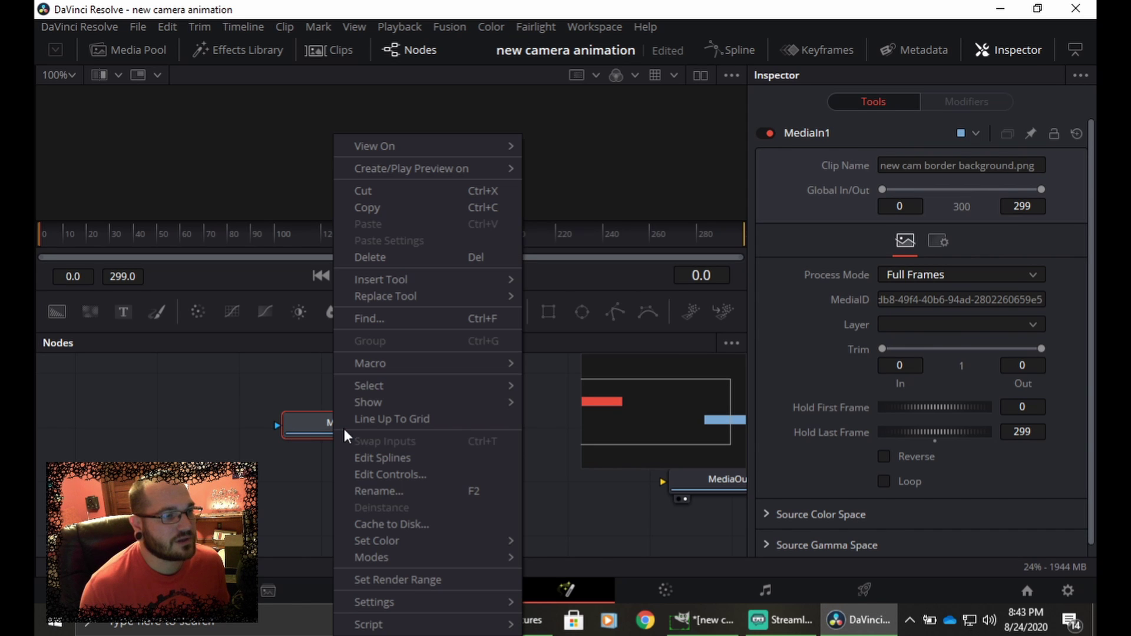
pyautogui.click(411, 490)
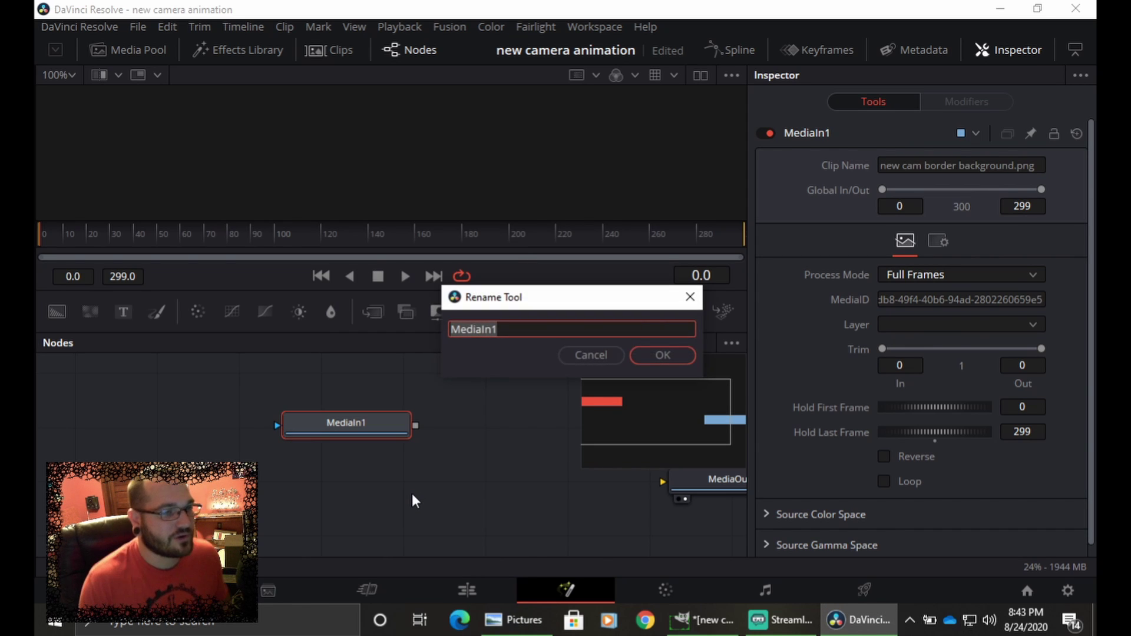
pyautogui.write('back')
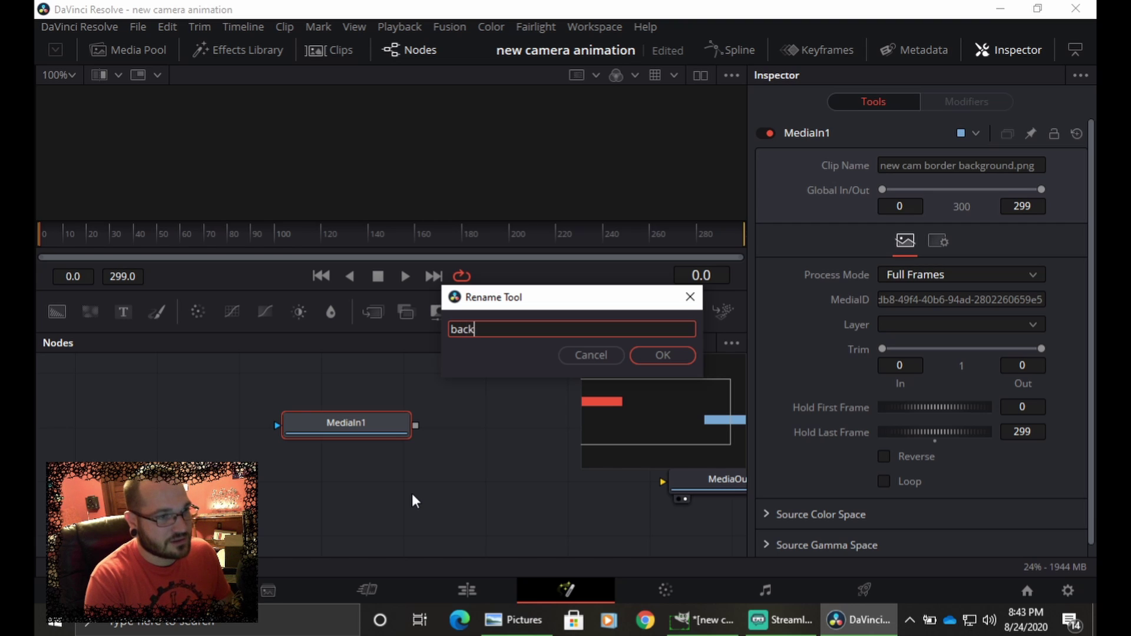
pyautogui.write('ground')
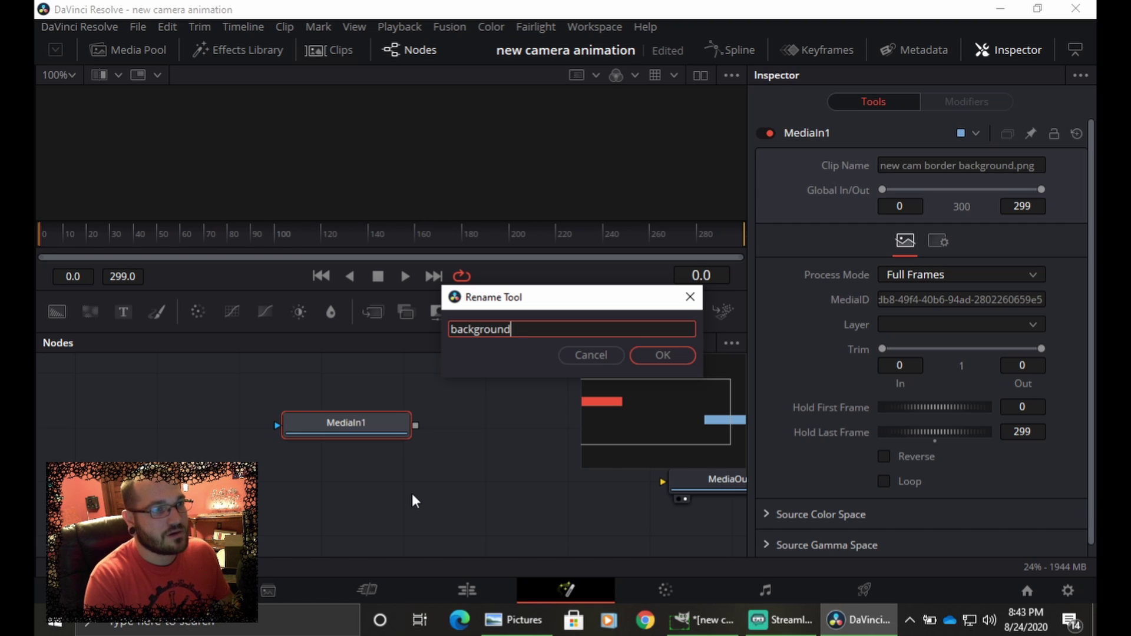
pyautogui.click(662, 354)
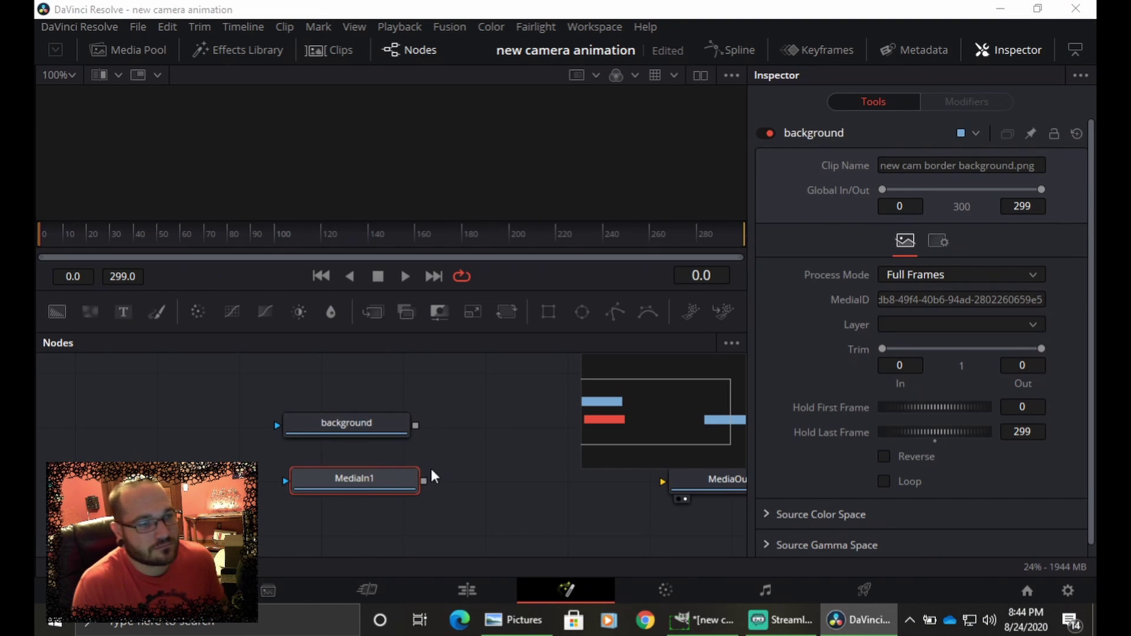
# - Rename the media node of "new cam border animation.png" to "Animation"
pyautogui.click(372, 486)
pyautogui.rightClick(352, 482)
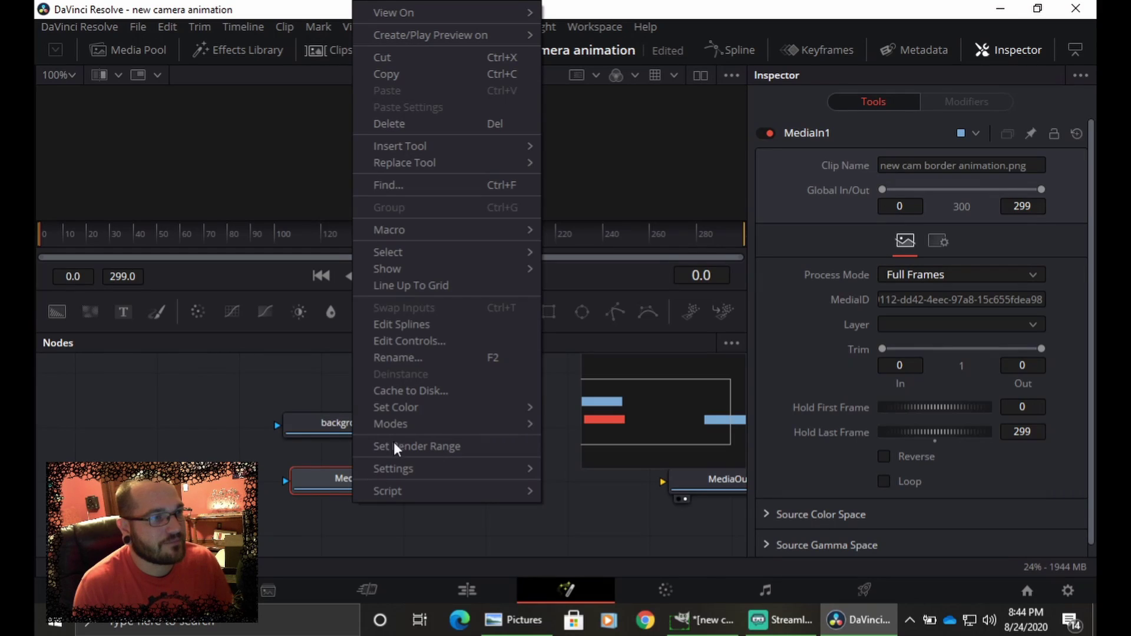
pyautogui.click(423, 359)
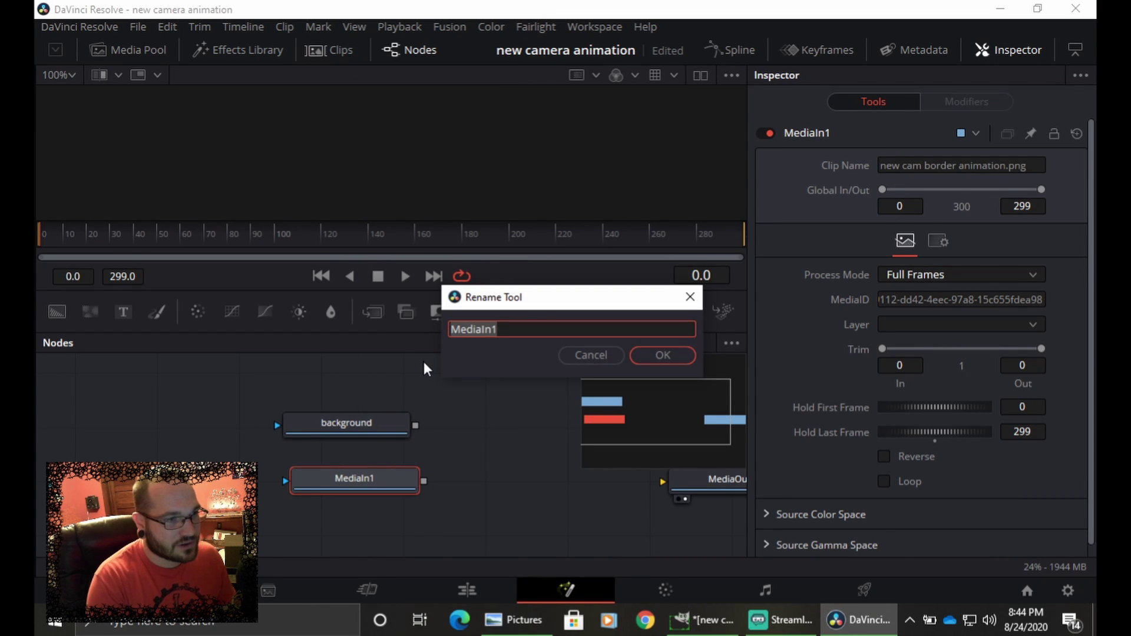
pyautogui.write('Animation')
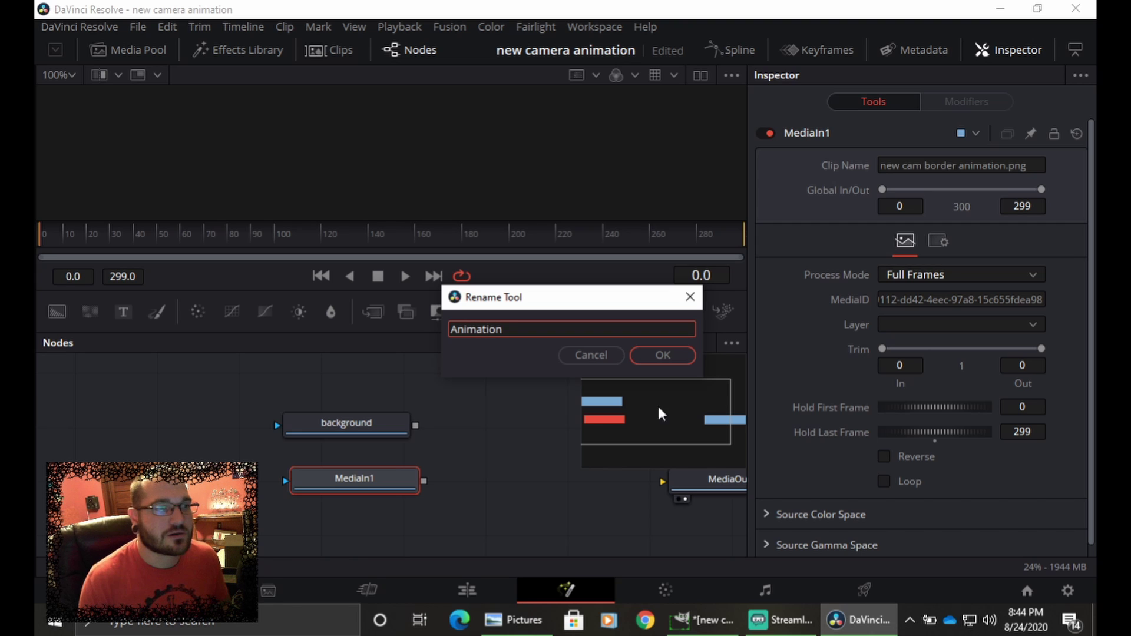
pyautogui.click(664, 356)
# - Align the Animation node beneath the background node and show the background node in a slightly taller viewer
pyautogui.moveTo(366, 478)
pyautogui.mouseDown()
pyautogui.moveTo(339, 489)
pyautogui.moveTo(349, 493)
pyautogui.mouseUp()
pyautogui.moveTo(361, 428); pyautogui.dragTo(337, 176)
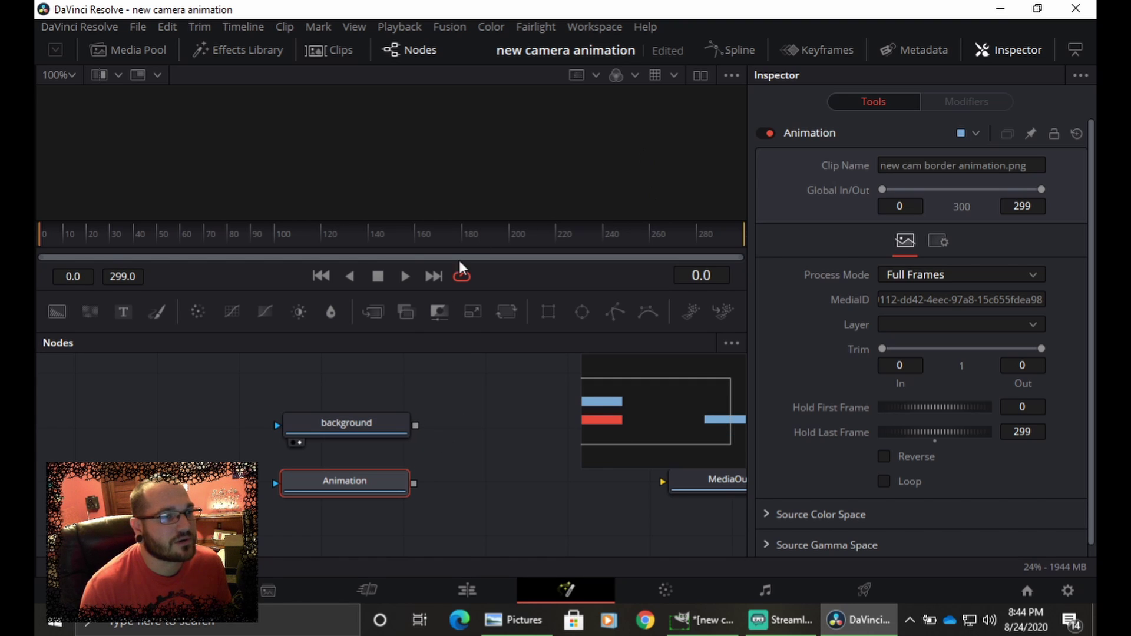
pyautogui.moveTo(404, 221); pyautogui.dragTo(412, 245)
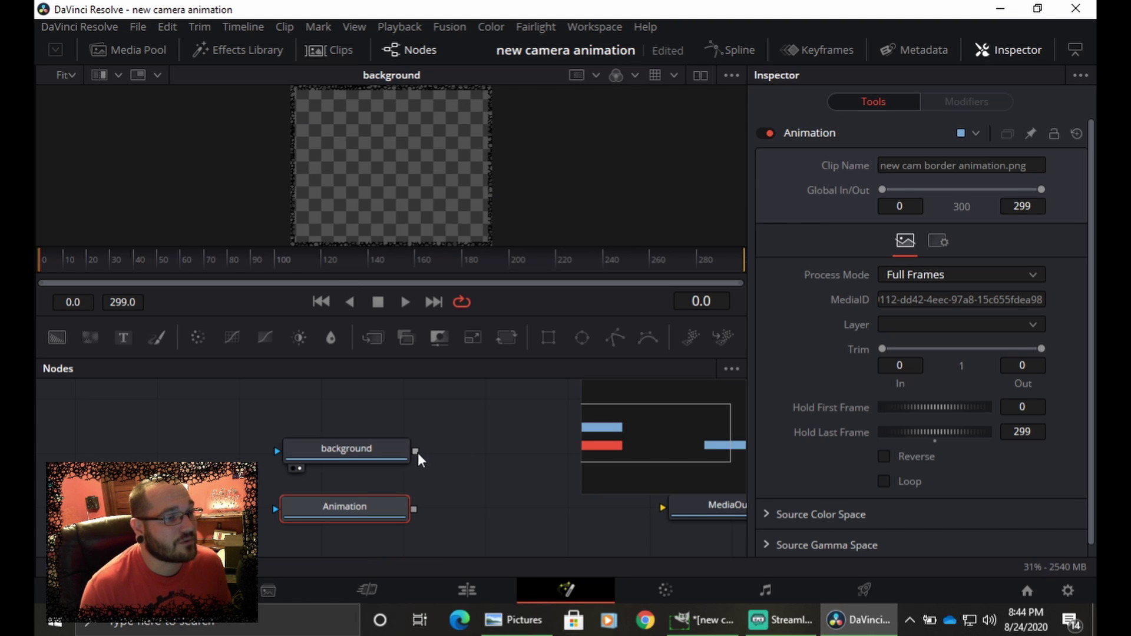
# - Merge the two image nodes with Animation as foreground over background, and show the merge result in the viewer
pyautogui.moveTo(416, 451); pyautogui.dragTo(415, 510)
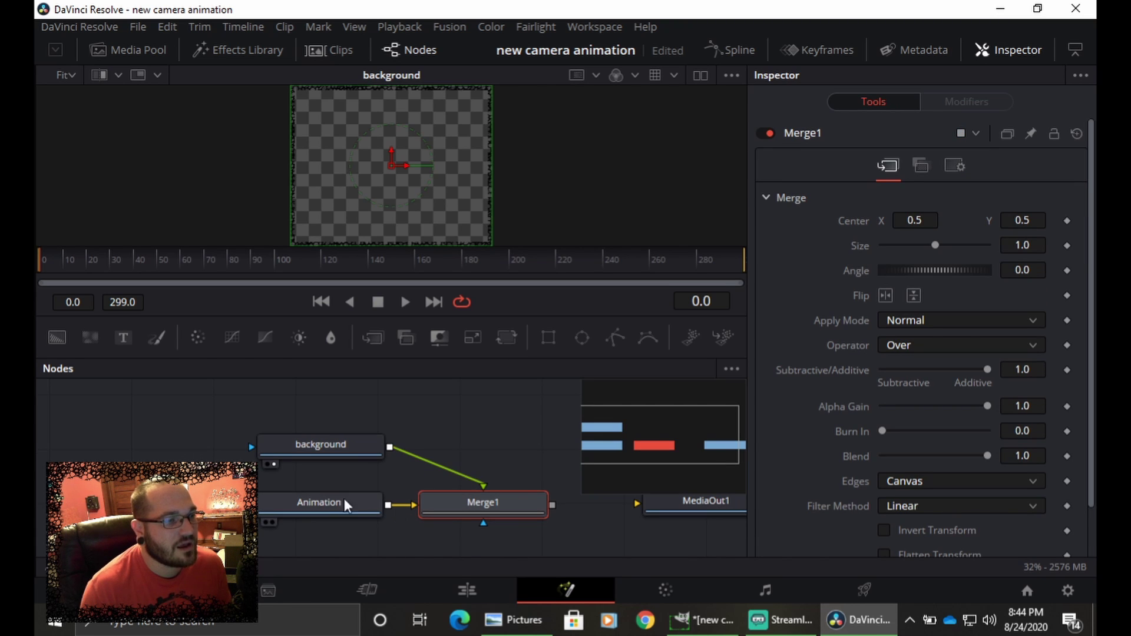
pyautogui.moveTo(393, 508); pyautogui.dragTo(484, 487)
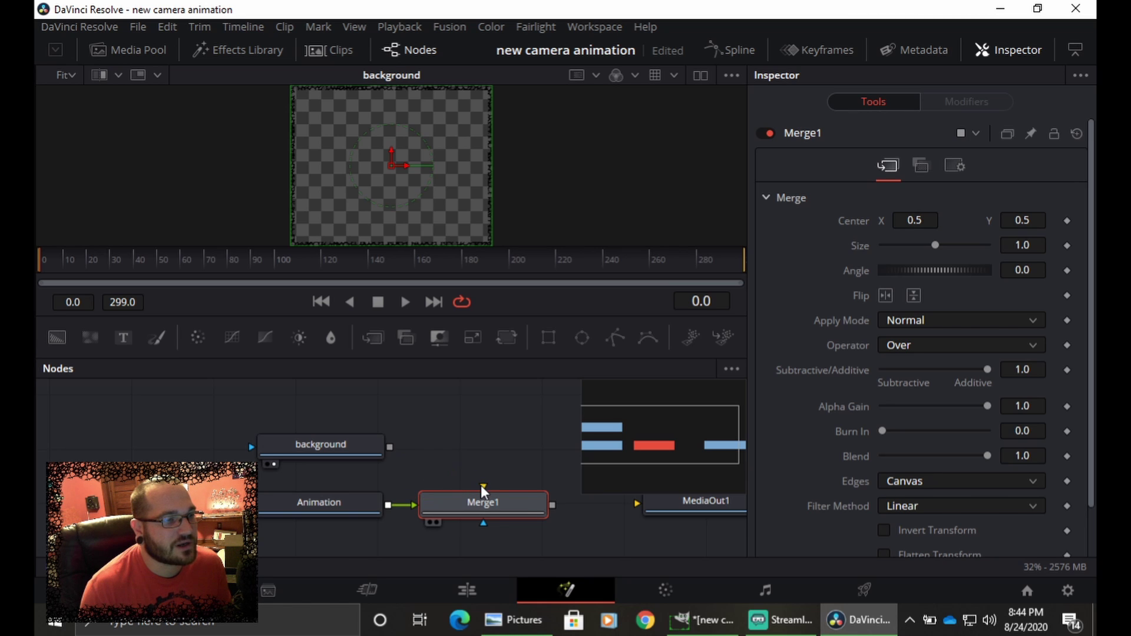
pyautogui.moveTo(389, 447); pyautogui.dragTo(484, 486)
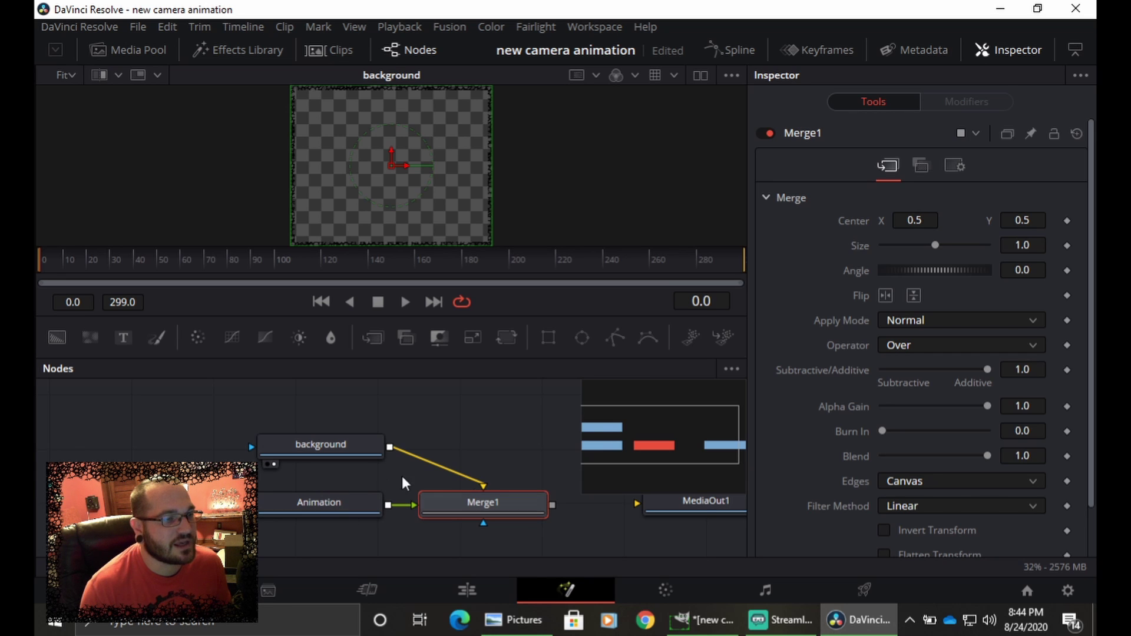
pyautogui.click(370, 506)
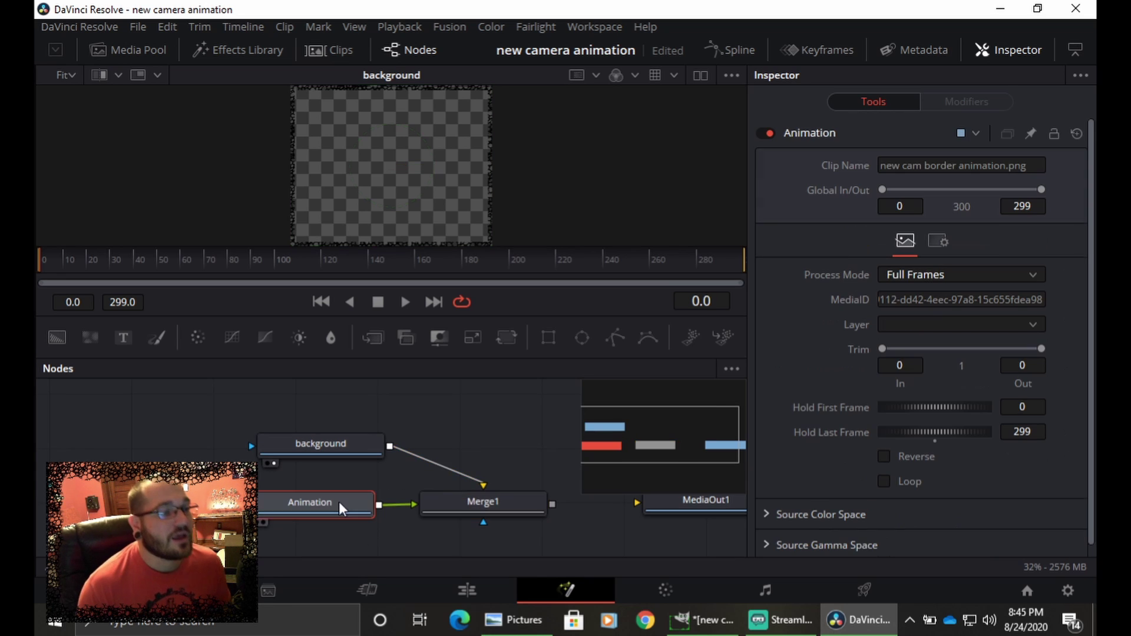
pyautogui.click(516, 215)
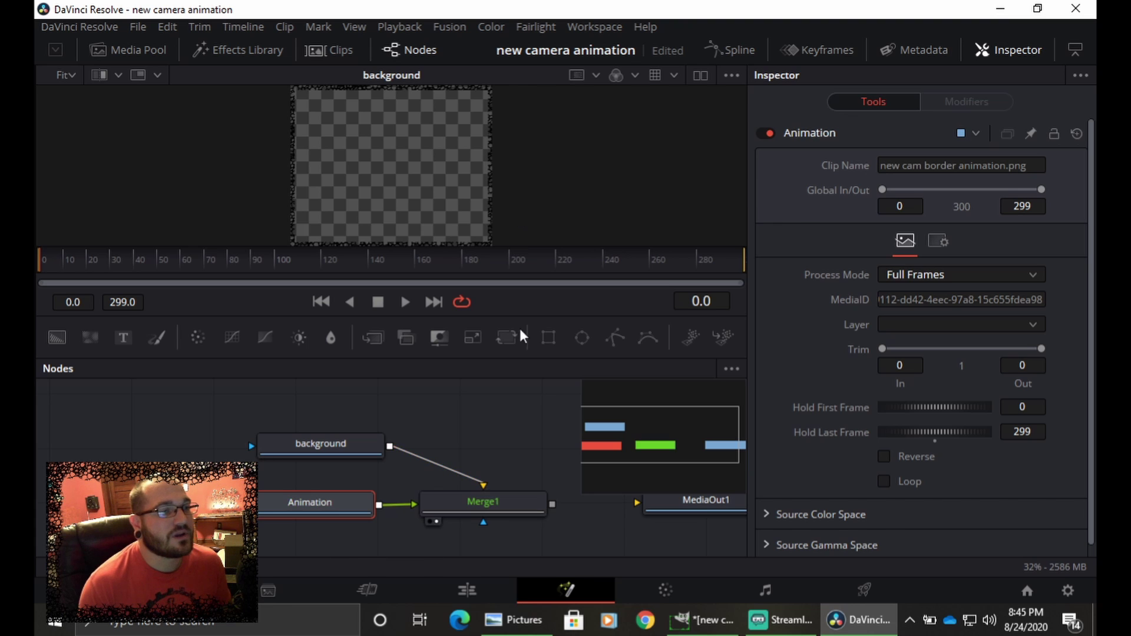
pyautogui.press('1')
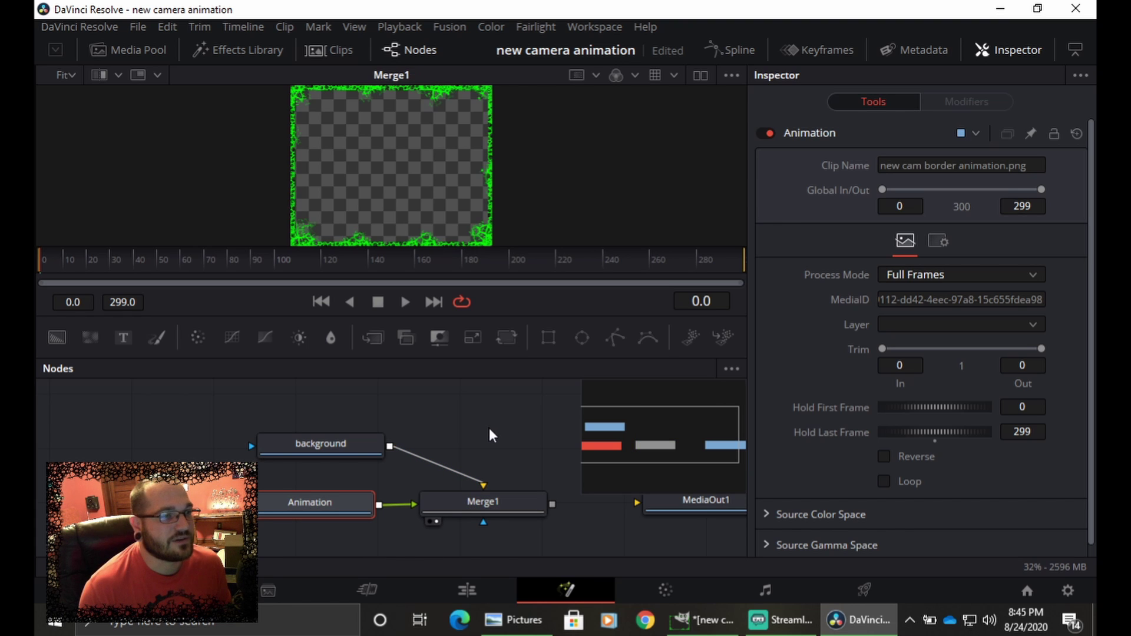
# - Add an ellipse mask to the Animation node, shrink it to about 0.485, and invert the mask
pyautogui.click(580, 338)
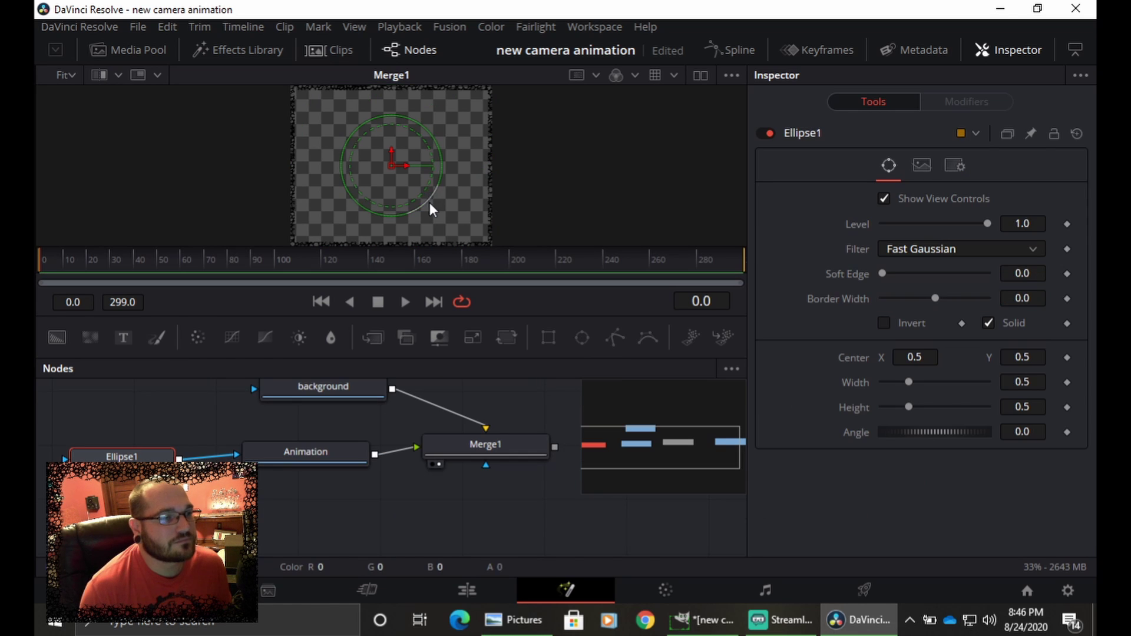
pyautogui.moveTo(145, 458); pyautogui.dragTo(162, 439)
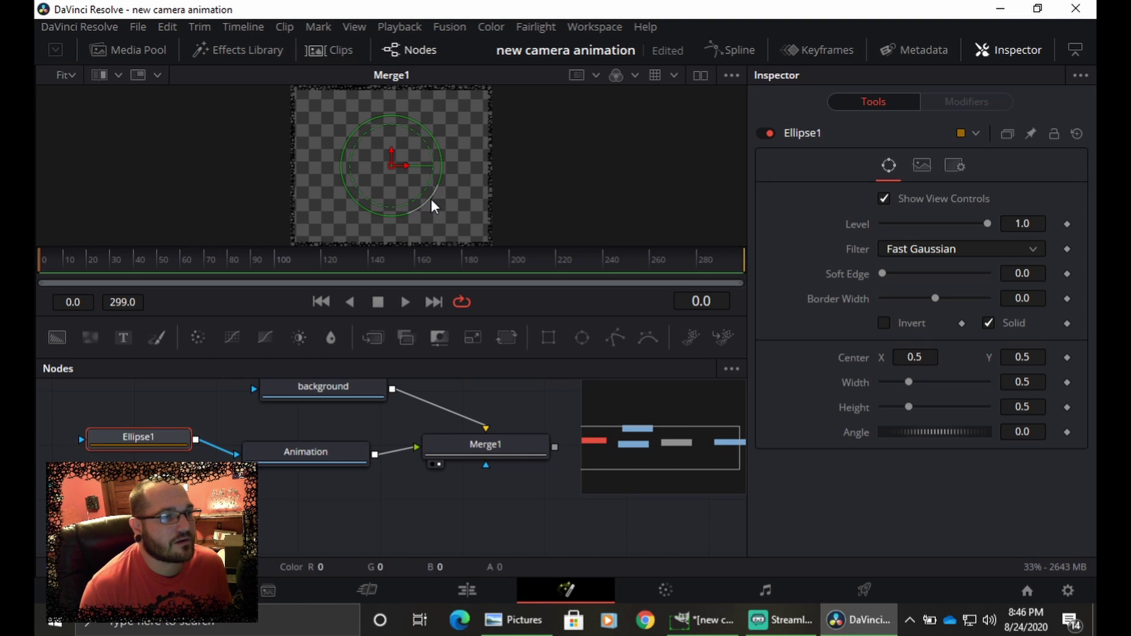
pyautogui.moveTo(430, 200)
pyautogui.mouseDown()
pyautogui.moveTo(532, 231)
pyautogui.moveTo(425, 208)
pyautogui.moveTo(542, 239)
pyautogui.moveTo(411, 211)
pyautogui.mouseUp()
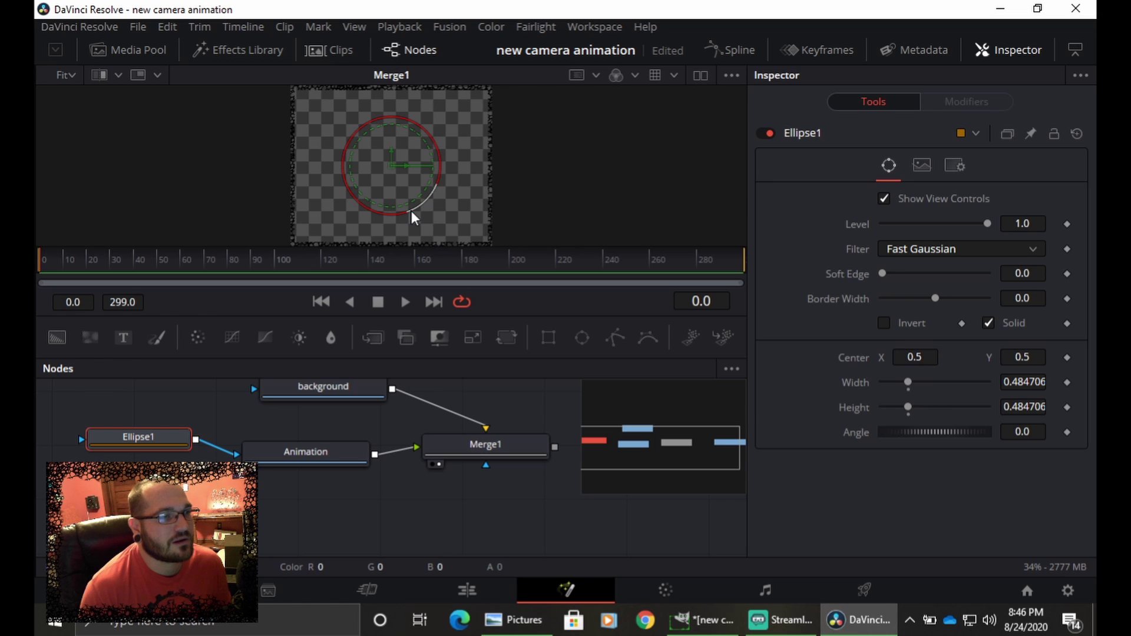
pyautogui.moveTo(158, 442); pyautogui.dragTo(157, 452)
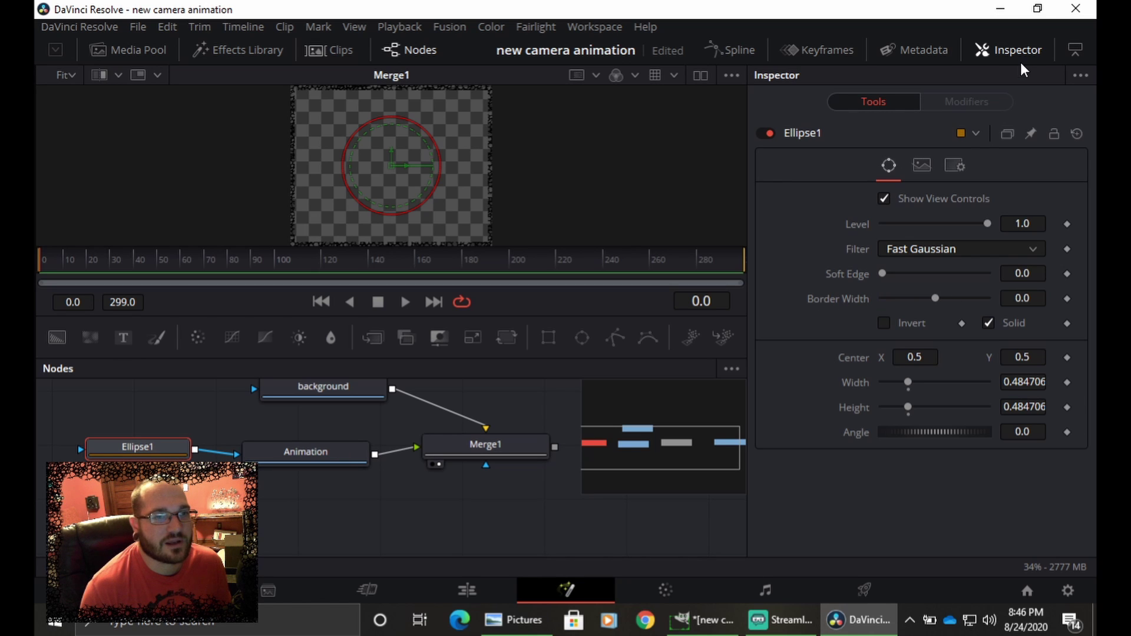
pyautogui.click(885, 324)
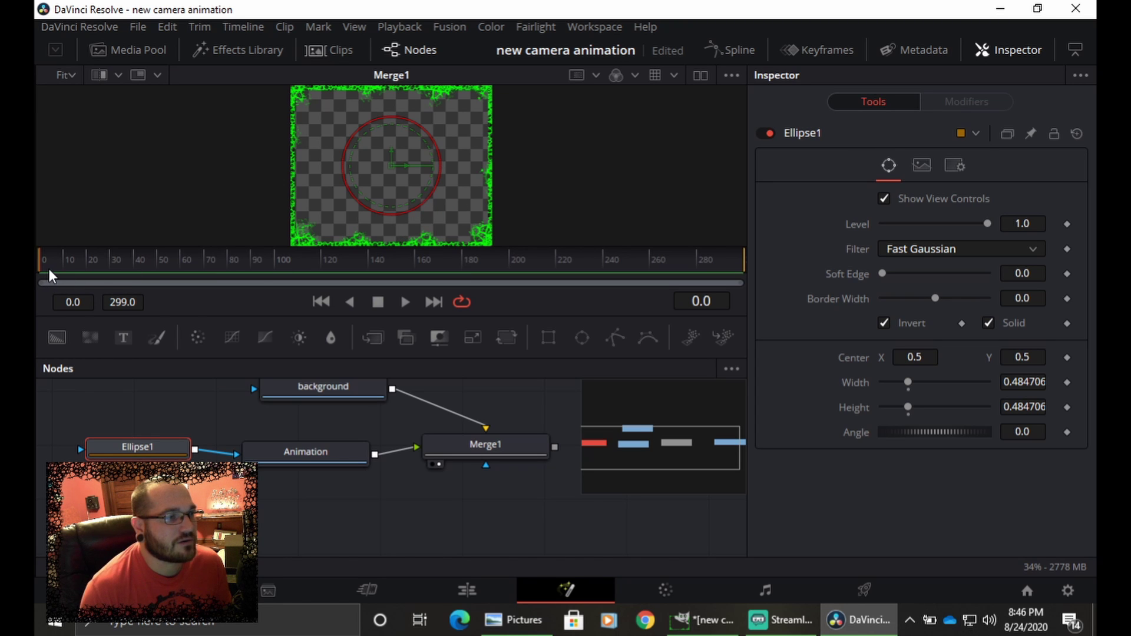
# - Enlarge the ellipse mask beyond the frame to about 1.405 and keyframe its width and height at frame 0
pyautogui.moveTo(423, 203); pyautogui.dragTo(506, 242)
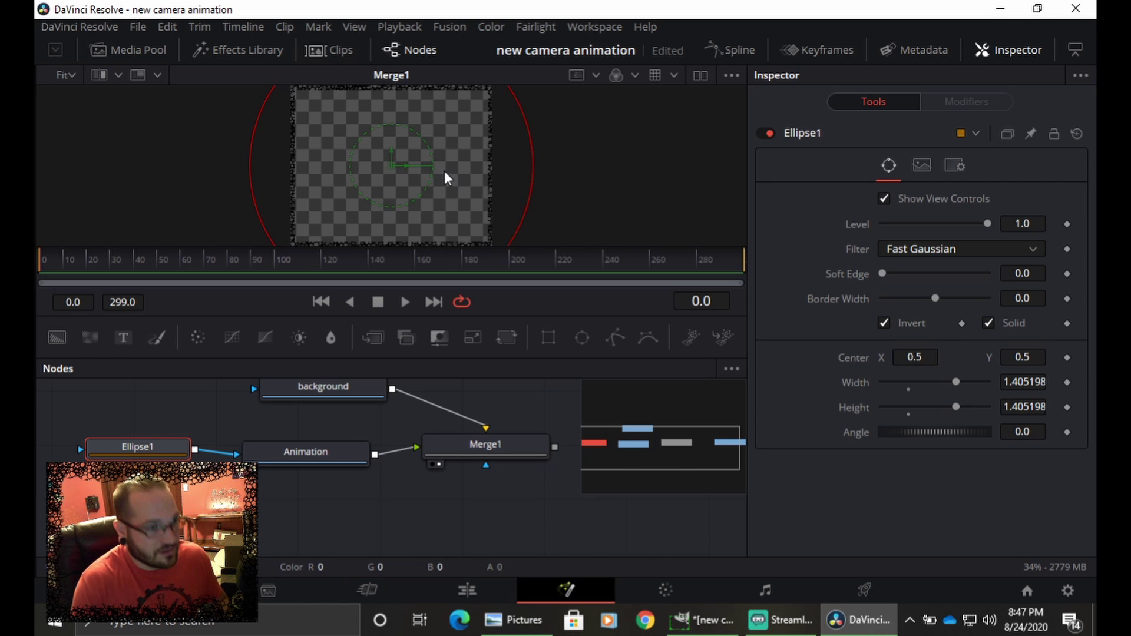
pyautogui.scroll(-1, 445, 171)
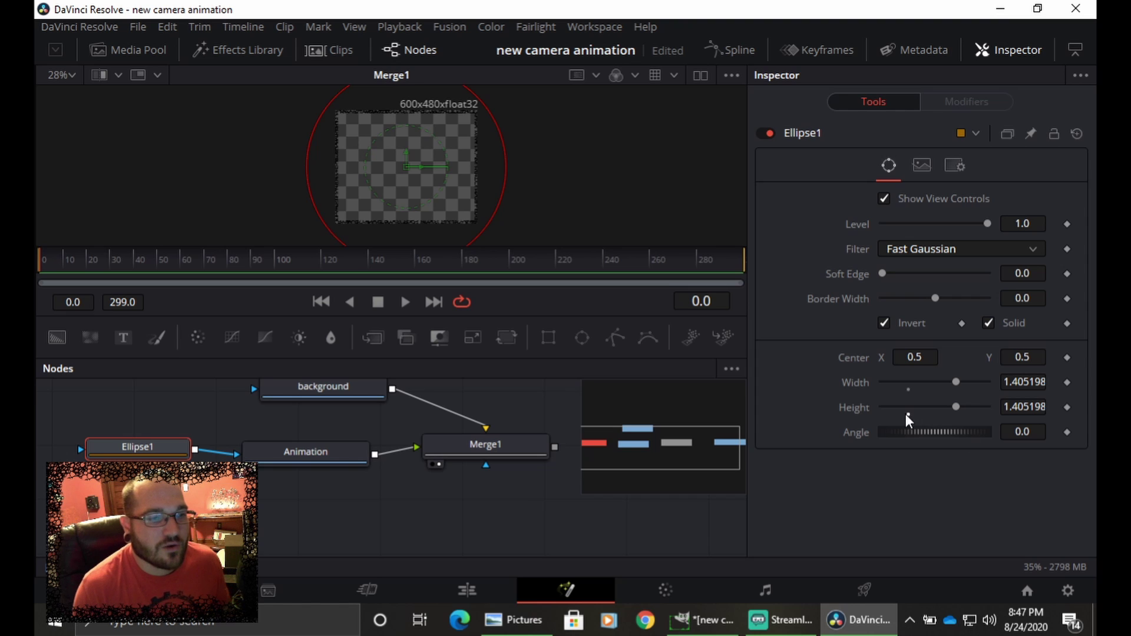
pyautogui.click(1067, 383)
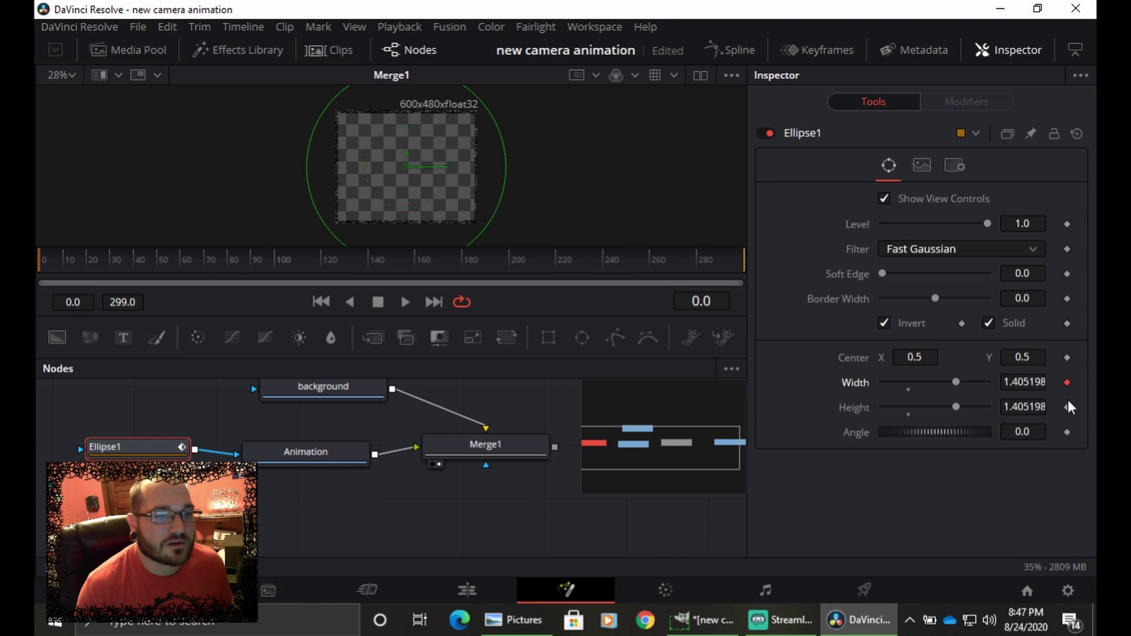
pyautogui.click(1068, 408)
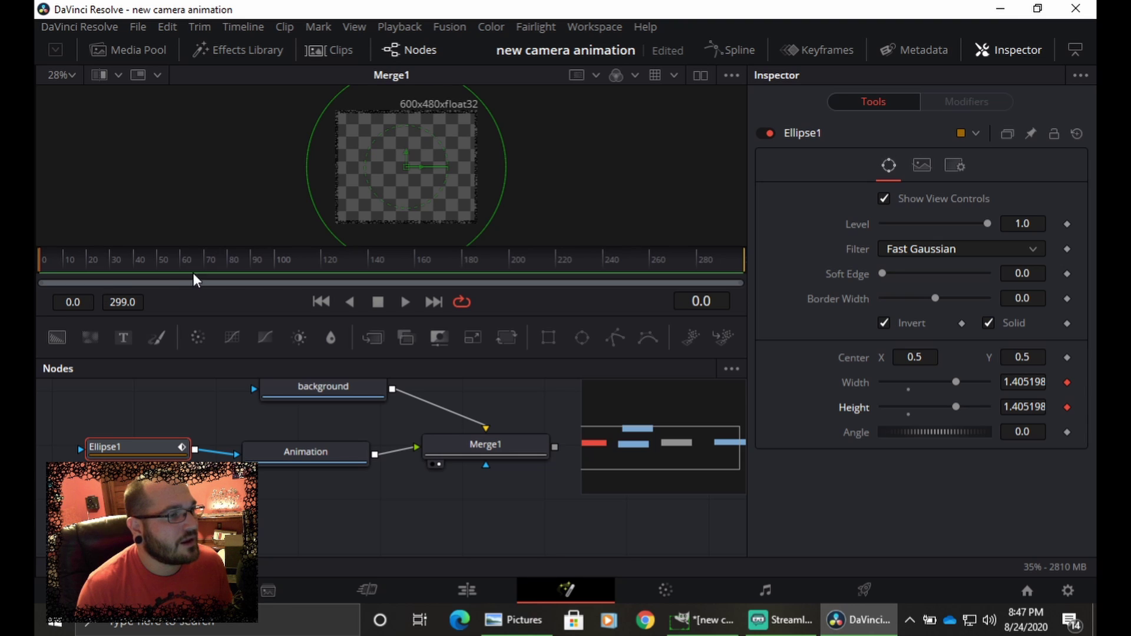
# - Shrink the ellipse mask to about 0.333 at frame 90 and keyframe the same width and height at frame 150
pyautogui.click(252, 261)
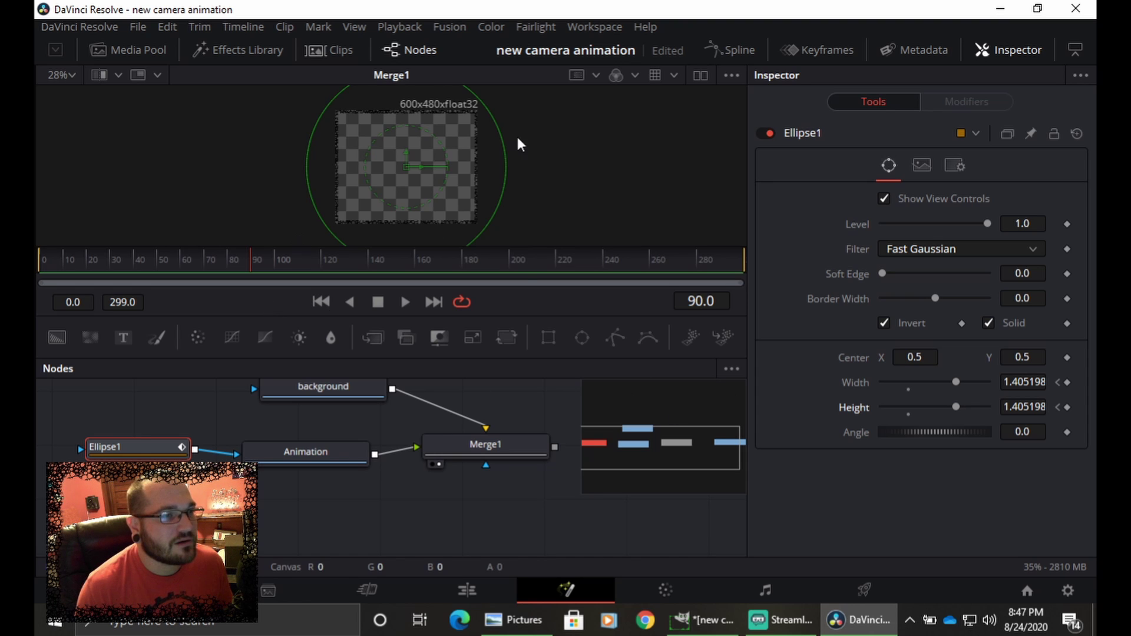
pyautogui.moveTo(487, 107); pyautogui.dragTo(441, 168)
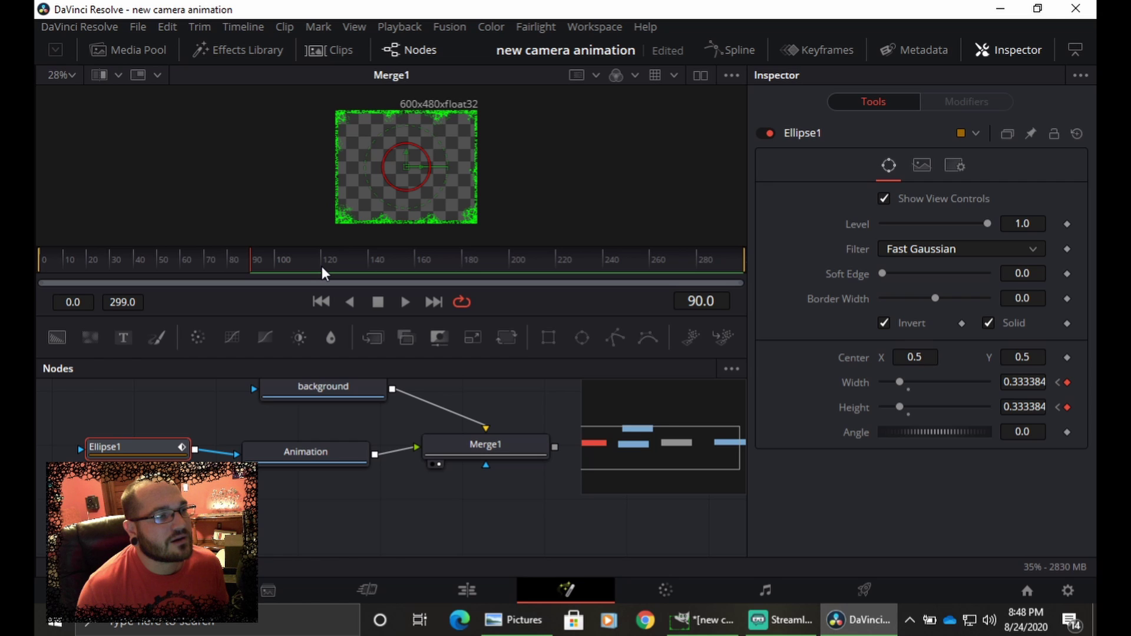
pyautogui.click(394, 270)
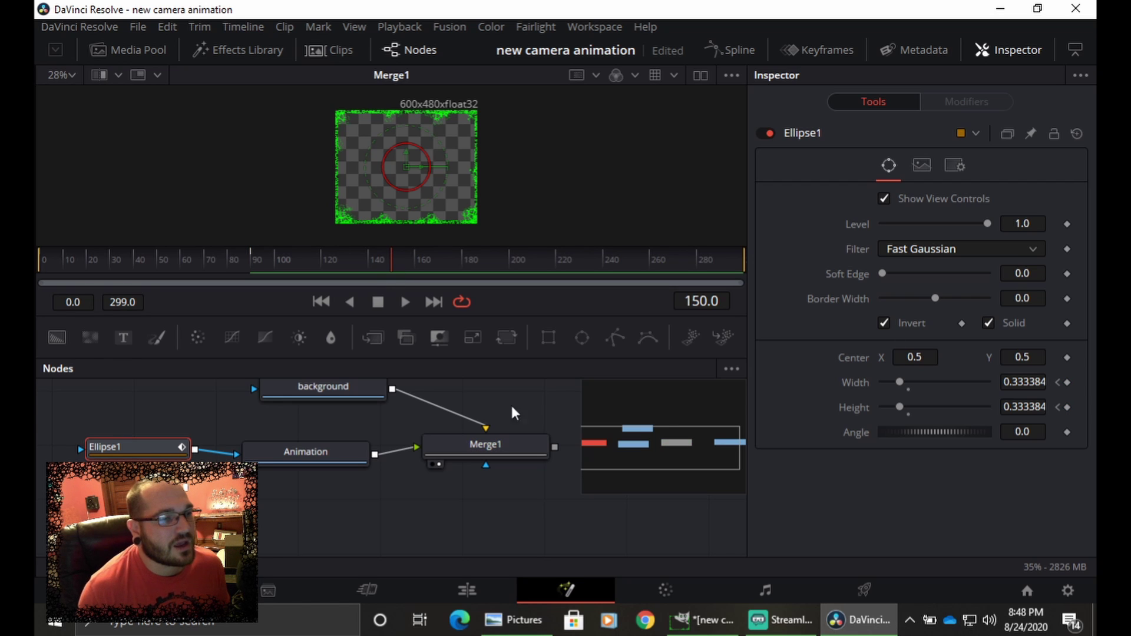
pyautogui.click(1068, 382)
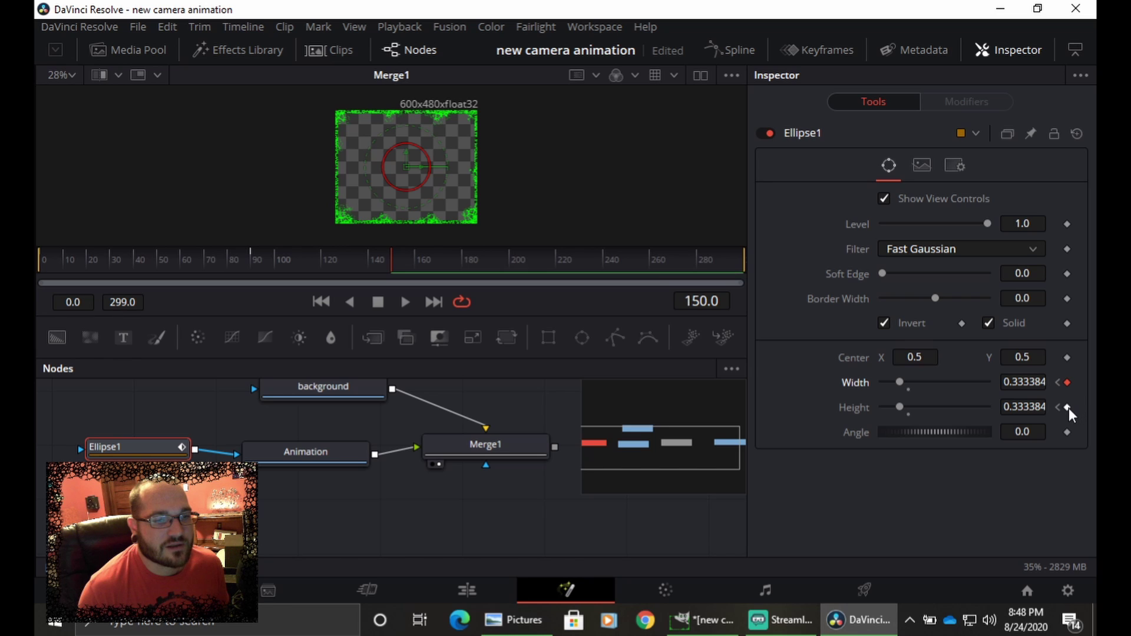
pyautogui.click(1068, 407)
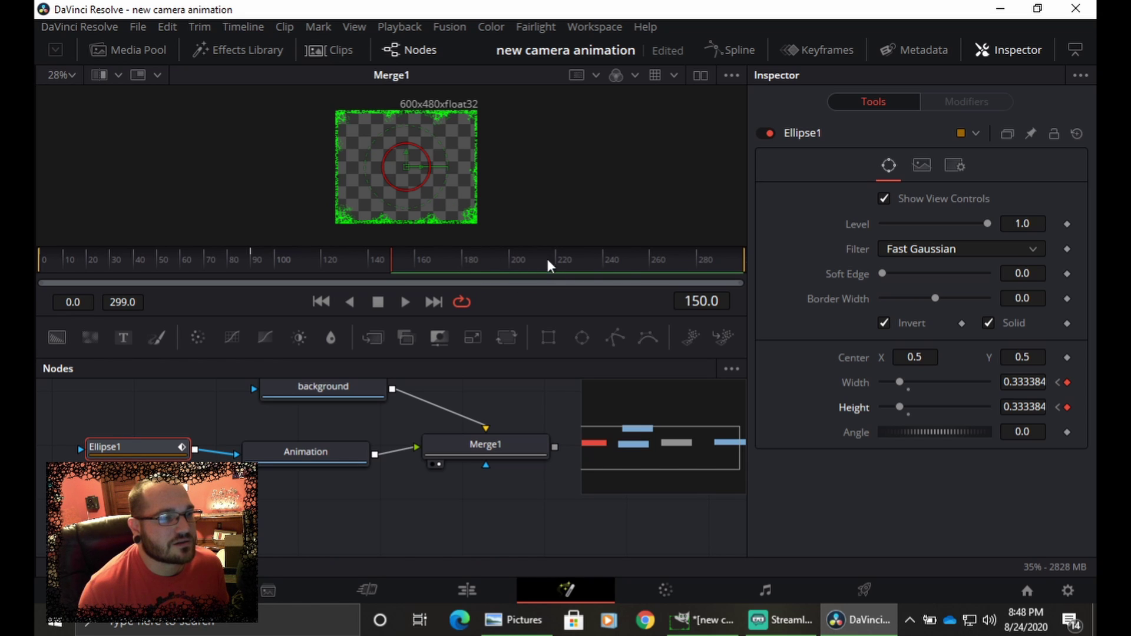
# - Enlarge the ellipse mask to about 1.49 by 1.45 at frame 240, and set its soft edge to about 0.109 during playback
pyautogui.click(606, 271)
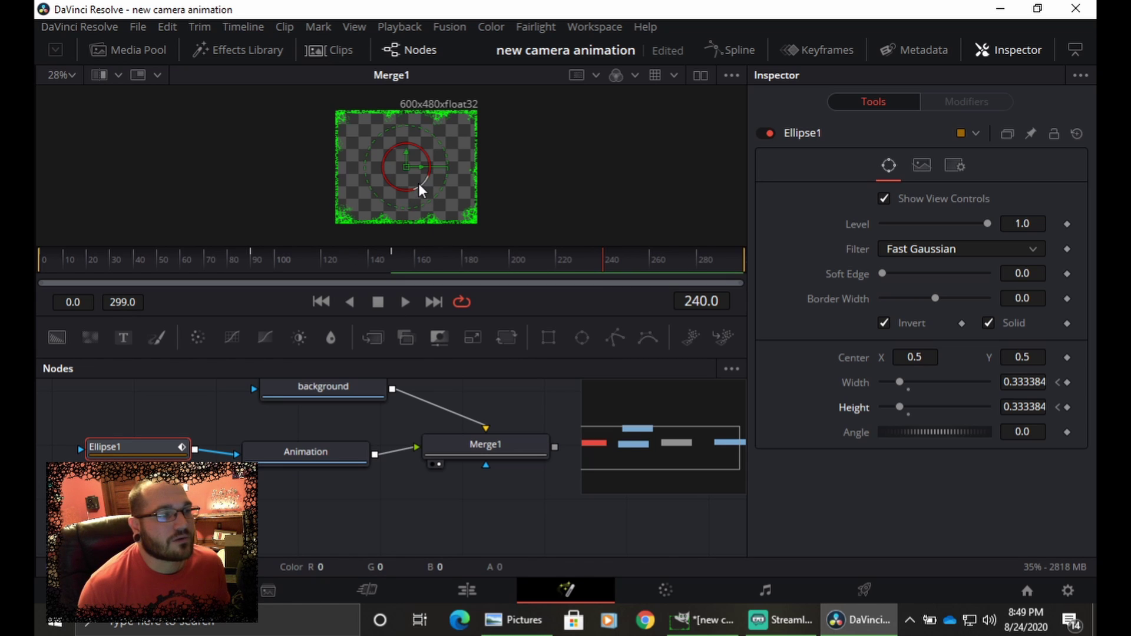
pyautogui.moveTo(418, 183); pyautogui.dragTo(492, 232)
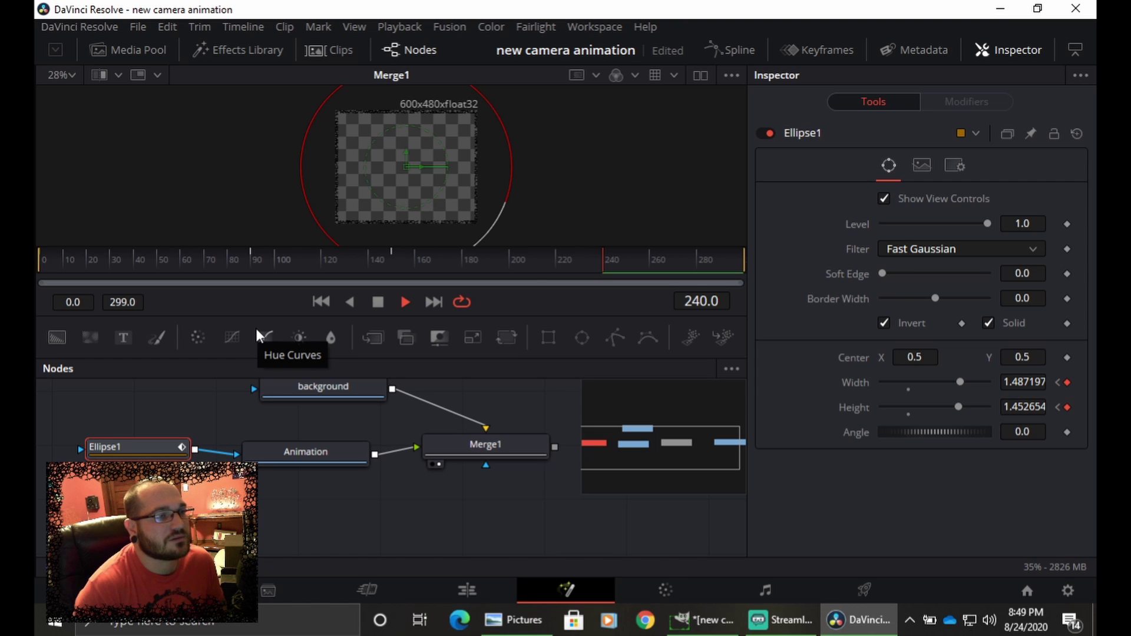
pyautogui.press('space')
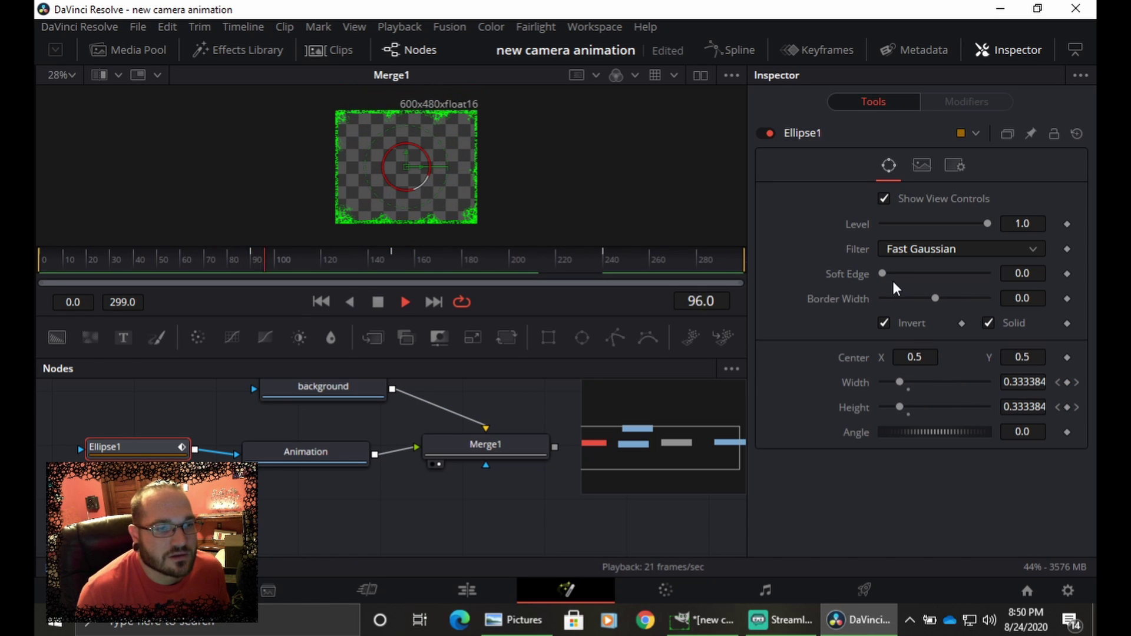
pyautogui.moveTo(882, 273); pyautogui.dragTo(939, 278)
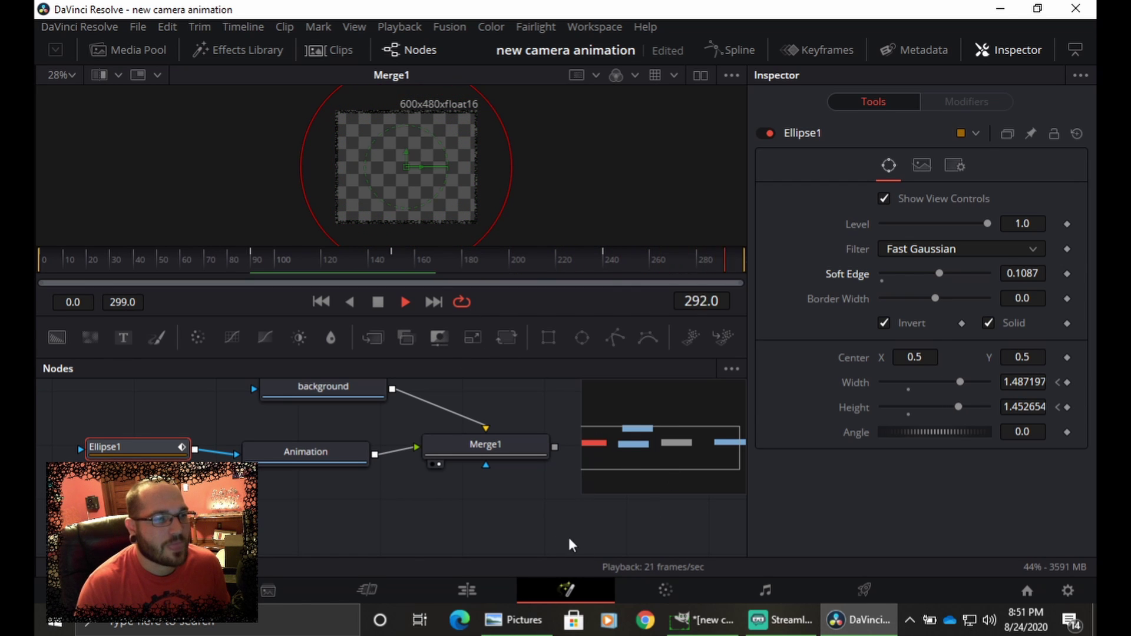
# - Connect the merge node's output to MediaOut1 and stop the playback
pyautogui.moveTo(627, 450); pyautogui.dragTo(683, 439)
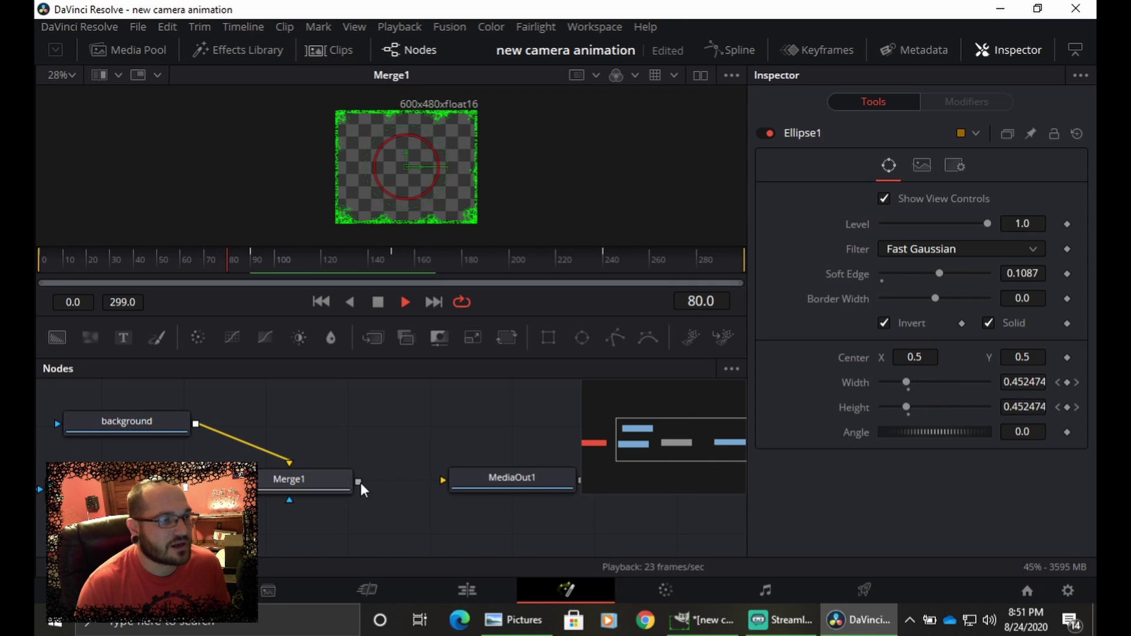
pyautogui.moveTo(359, 482); pyautogui.dragTo(442, 482)
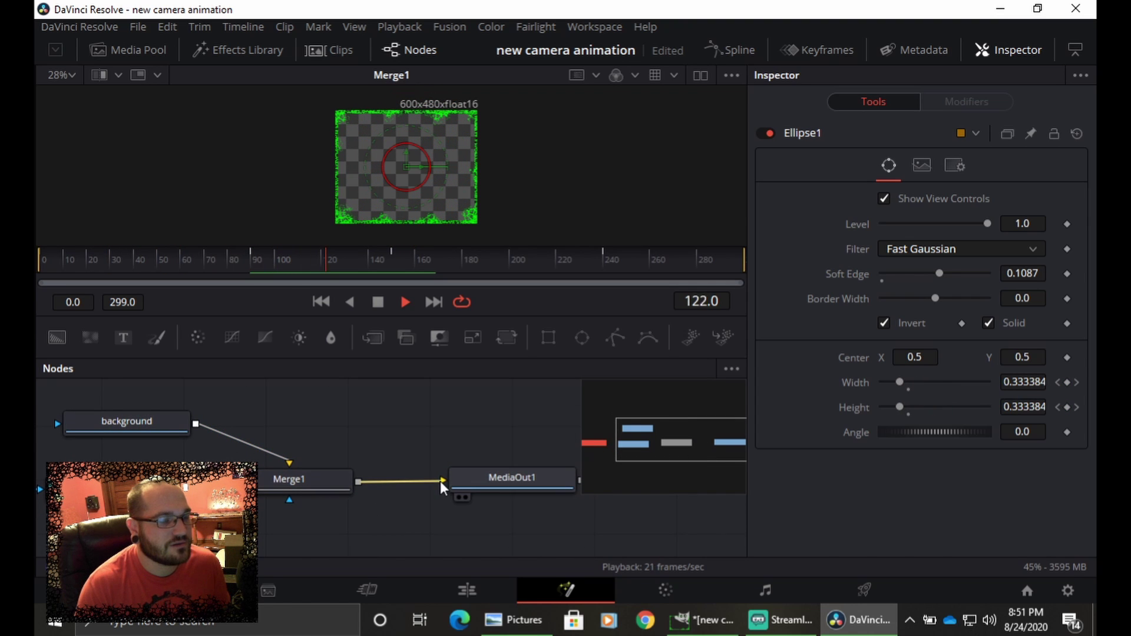
pyautogui.click(377, 303)
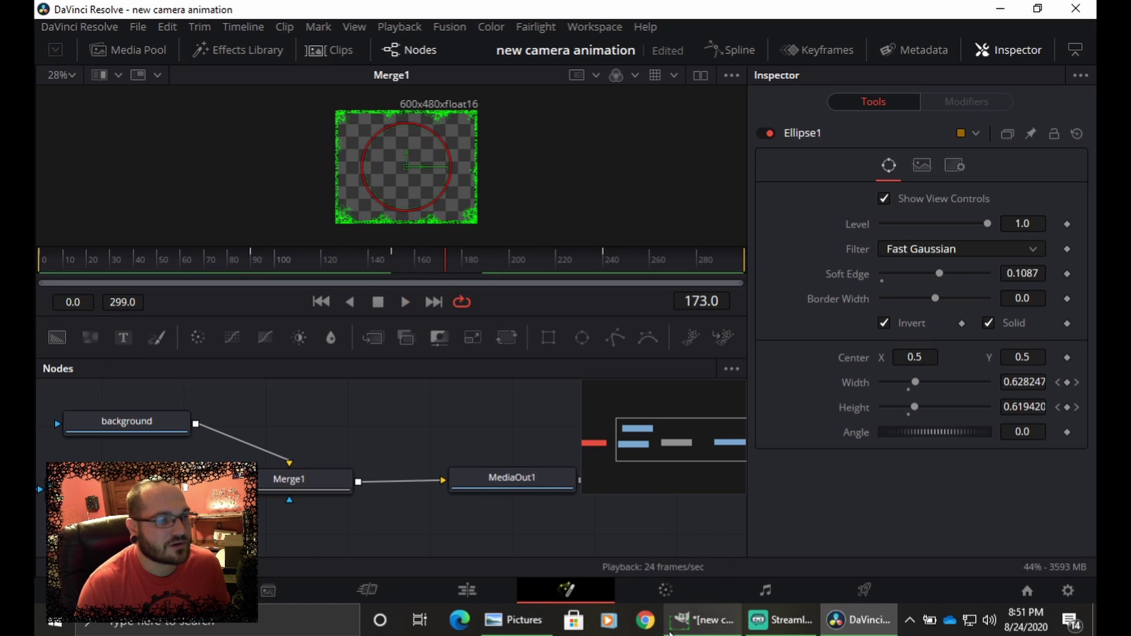
# - Switch to the Deliver page, stop the playback, and name the render file "New Camera Animation"
pyautogui.click(864, 591)
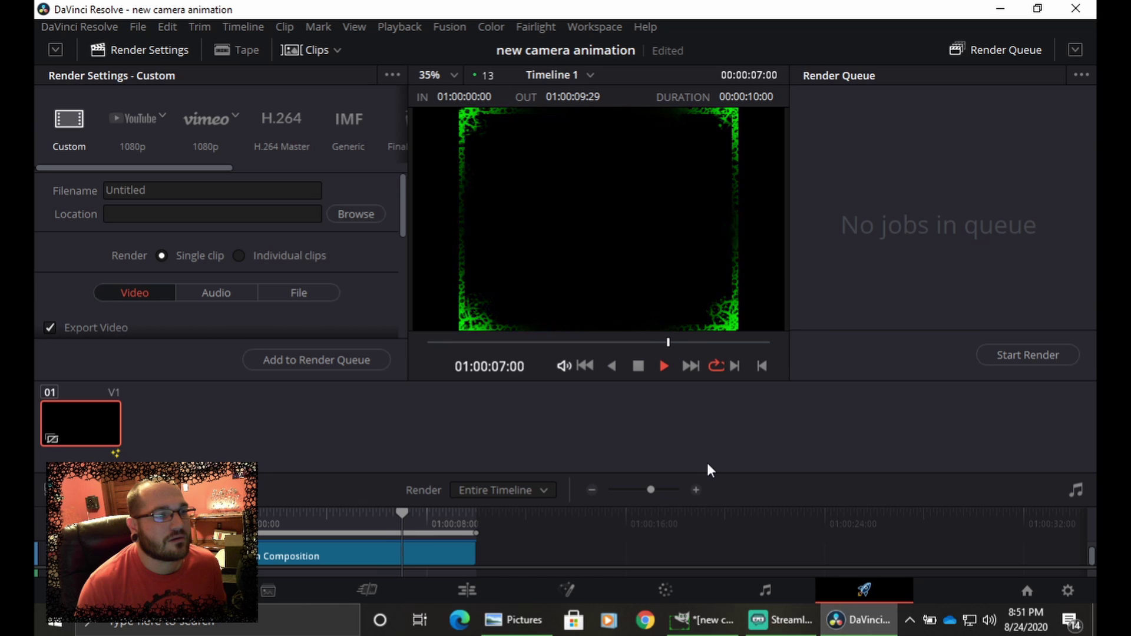
pyautogui.click(640, 366)
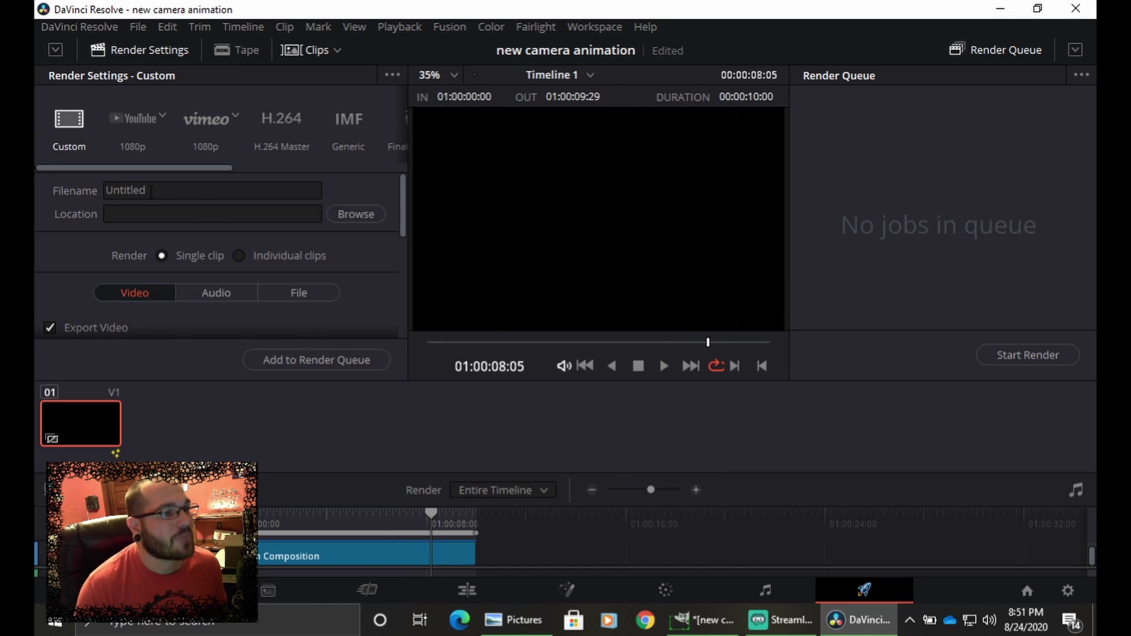
pyautogui.click(194, 190)
pyautogui.press('BackSpace')
pyautogui.press('BackSpace')
pyautogui.press('BackSpace')
pyautogui.press('BackSpace')
pyautogui.press('BackSpace')
pyautogui.press('BackSpace')
pyautogui.press('BackSpace')
pyautogui.press('BackSpace')
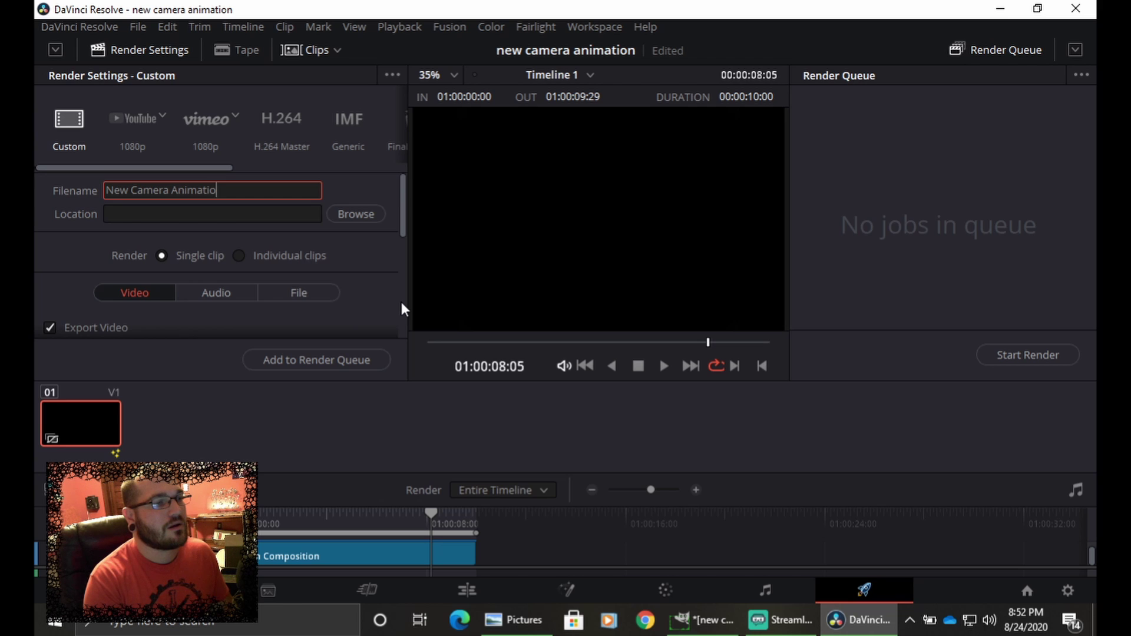
pyautogui.write('n')
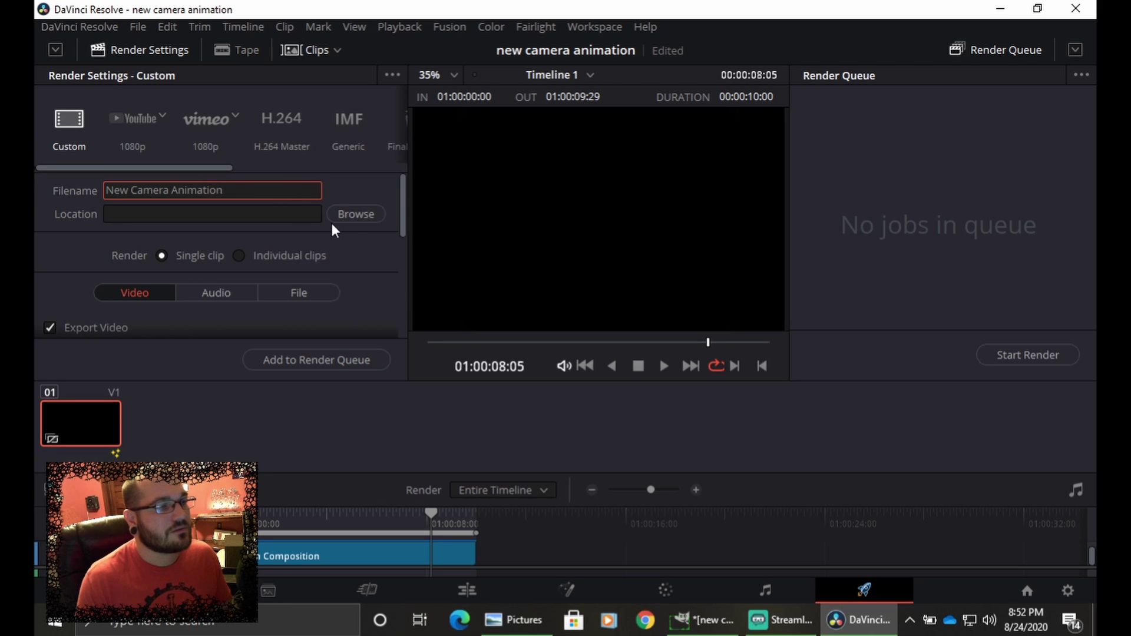
# - Save the render to the Videos folder and set it to render individual clips
pyautogui.click(353, 214)
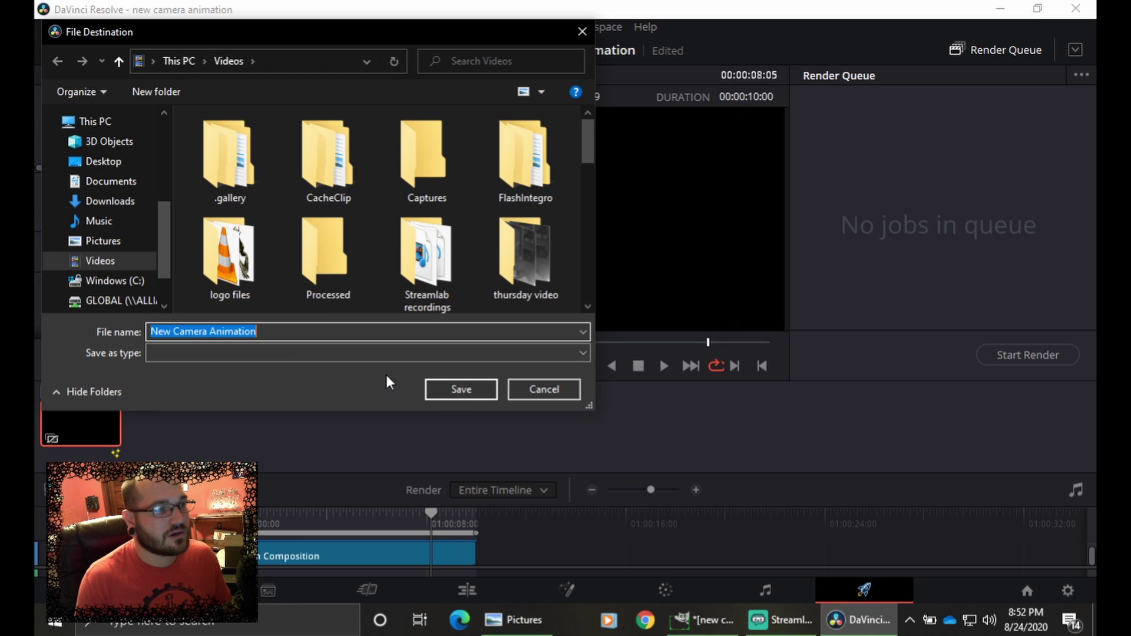
pyautogui.click(463, 391)
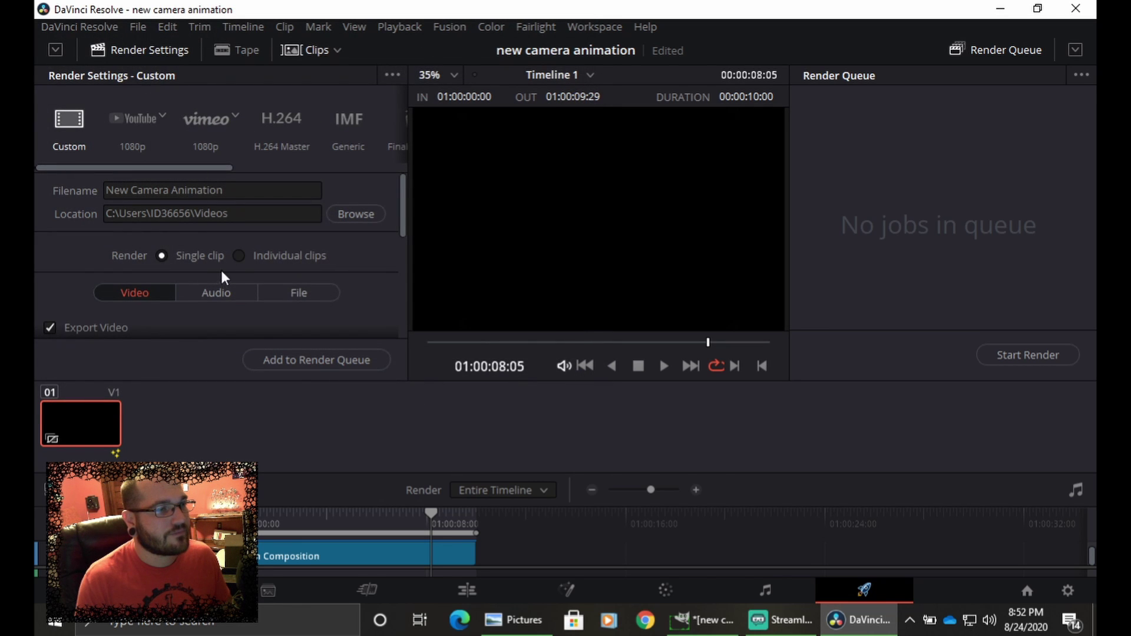
pyautogui.click(240, 255)
# - Set the video export to the QuickTime format with the Uncompressed codec and the BGRA 8-bit type
pyautogui.scroll(-4, 385, 268)
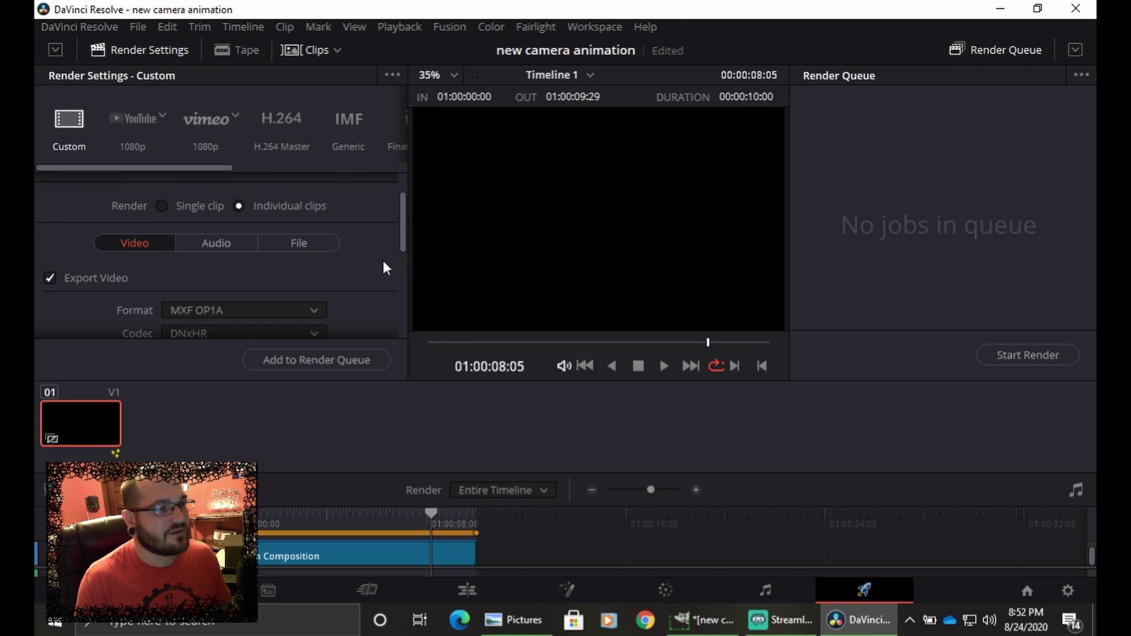
pyautogui.click(294, 262)
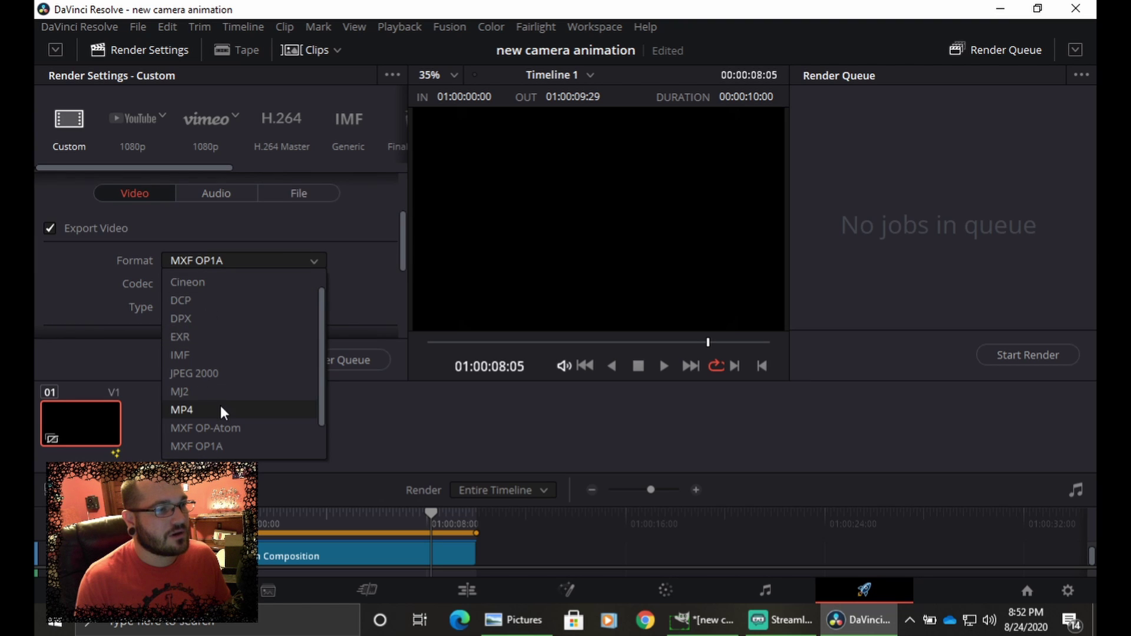
pyautogui.scroll(-1, 225, 407)
pyautogui.click(217, 432)
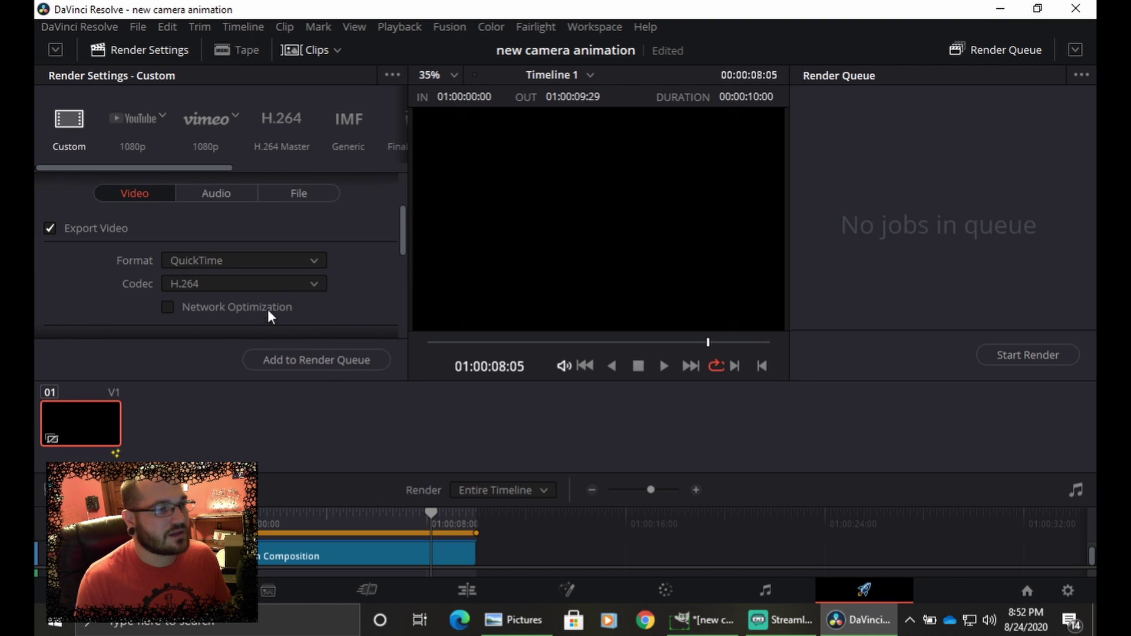
pyautogui.click(279, 288)
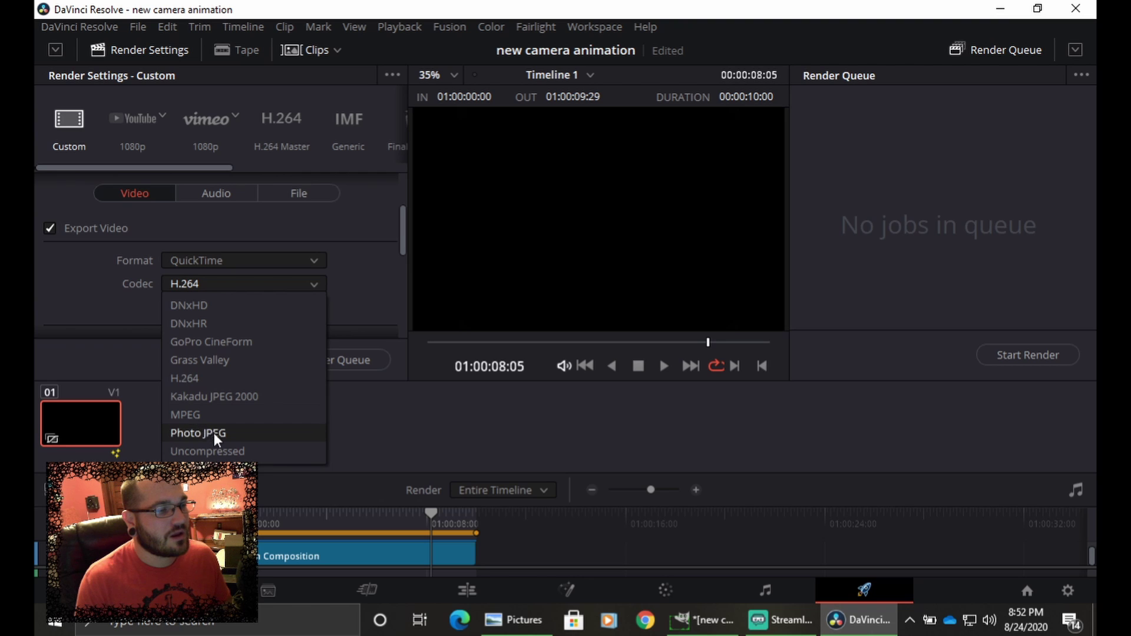
pyautogui.click(221, 449)
pyautogui.click(295, 308)
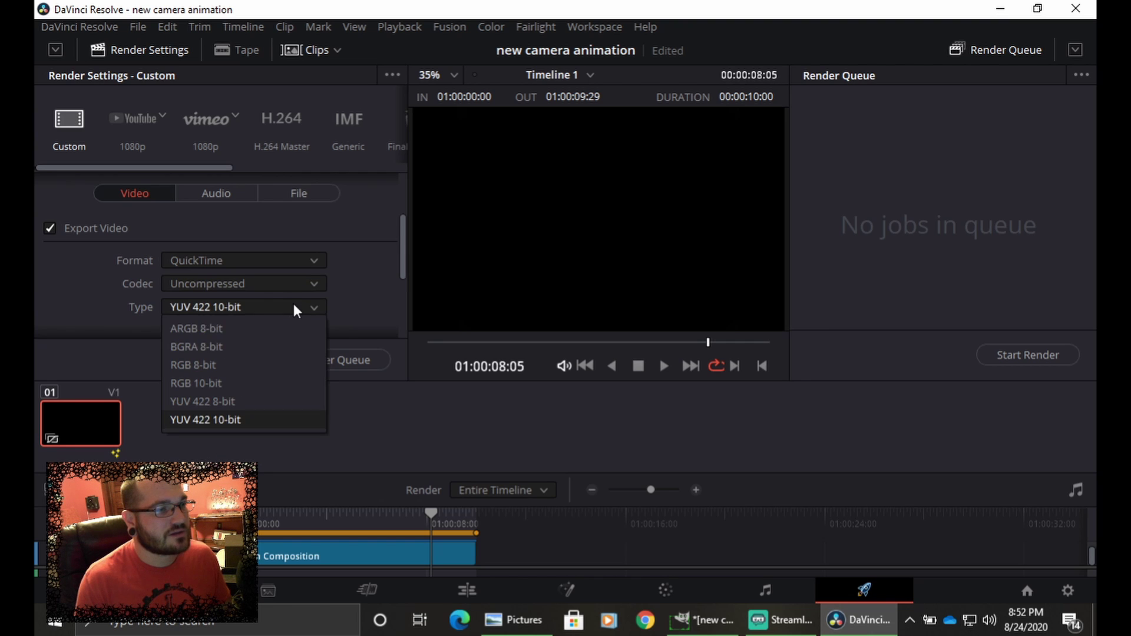
pyautogui.click(211, 352)
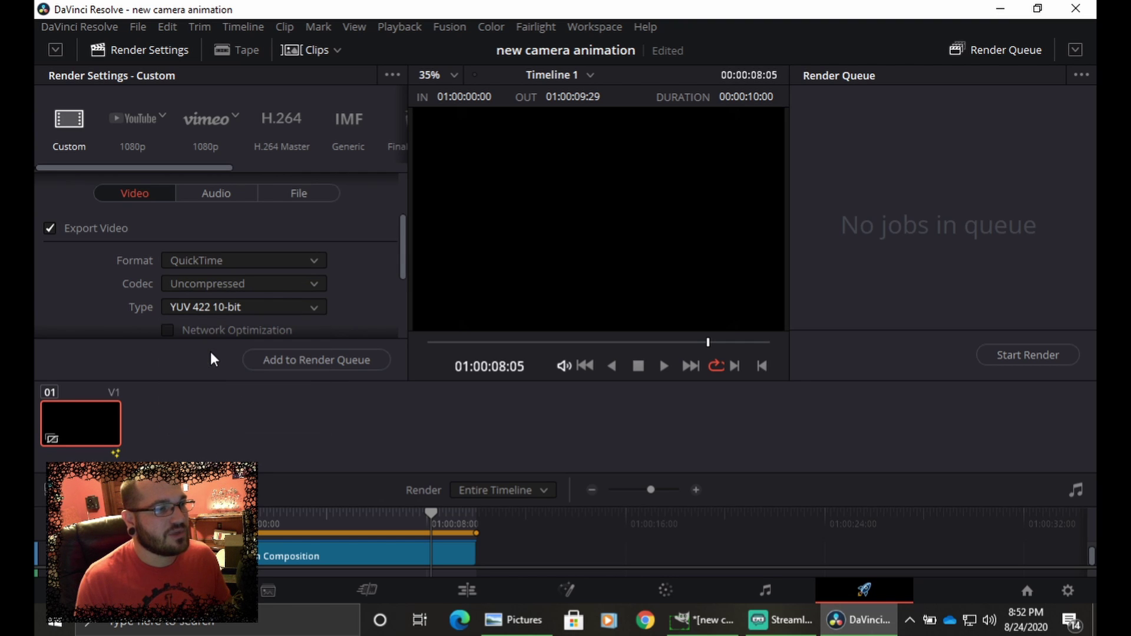
# - Enable alpha export for the render and set its alpha mode to Straight
pyautogui.scroll(-5, 363, 289)
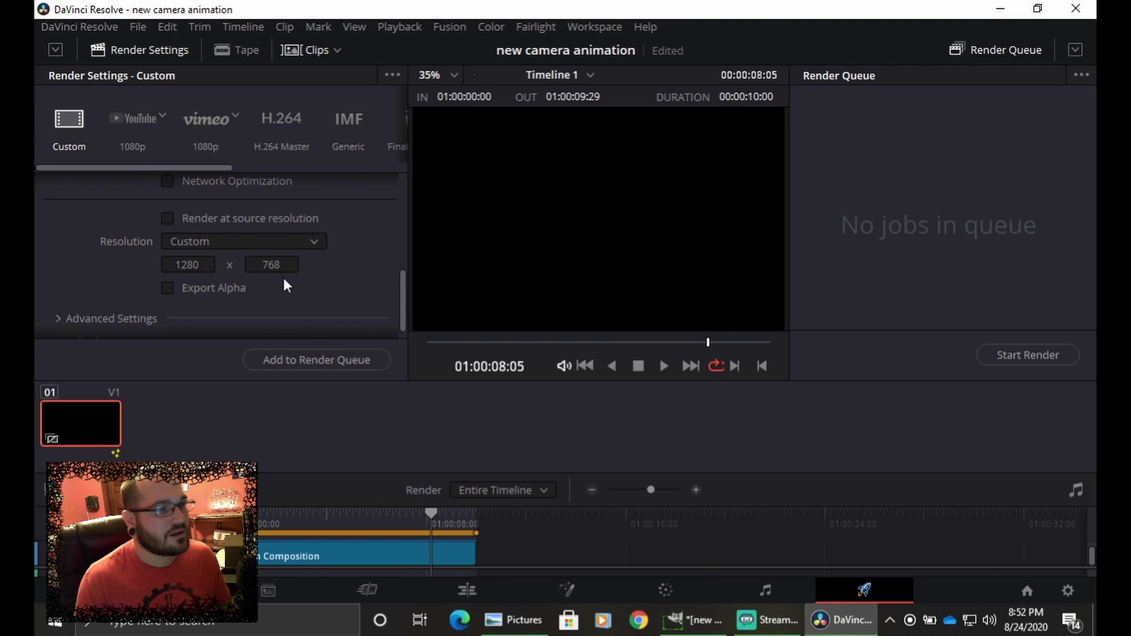
pyautogui.click(167, 289)
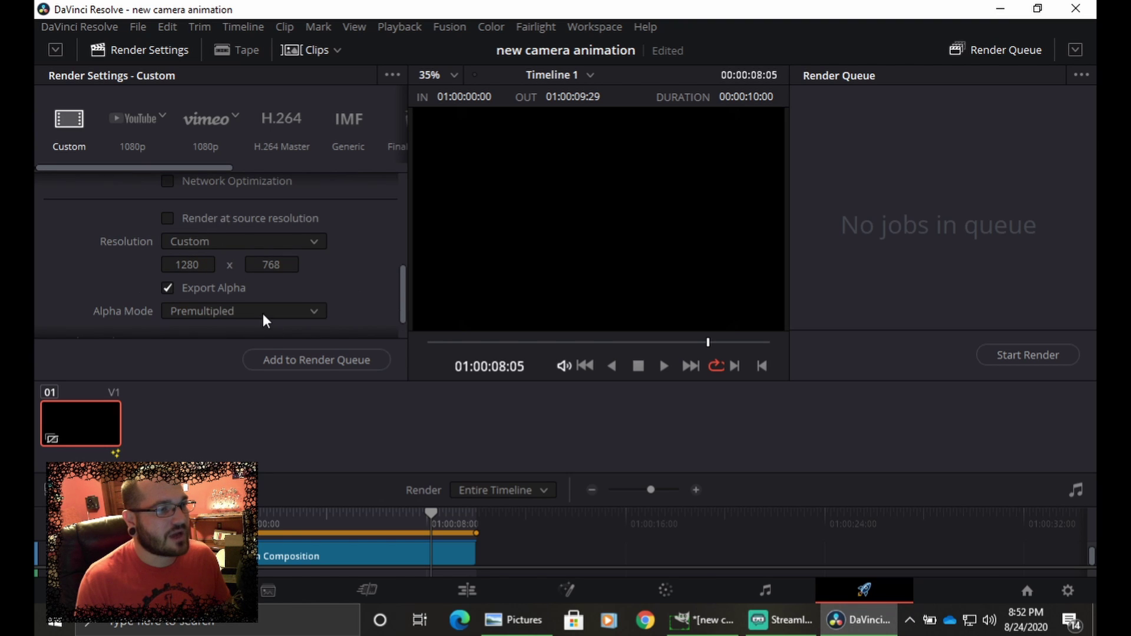
pyautogui.click(263, 314)
pyautogui.click(206, 356)
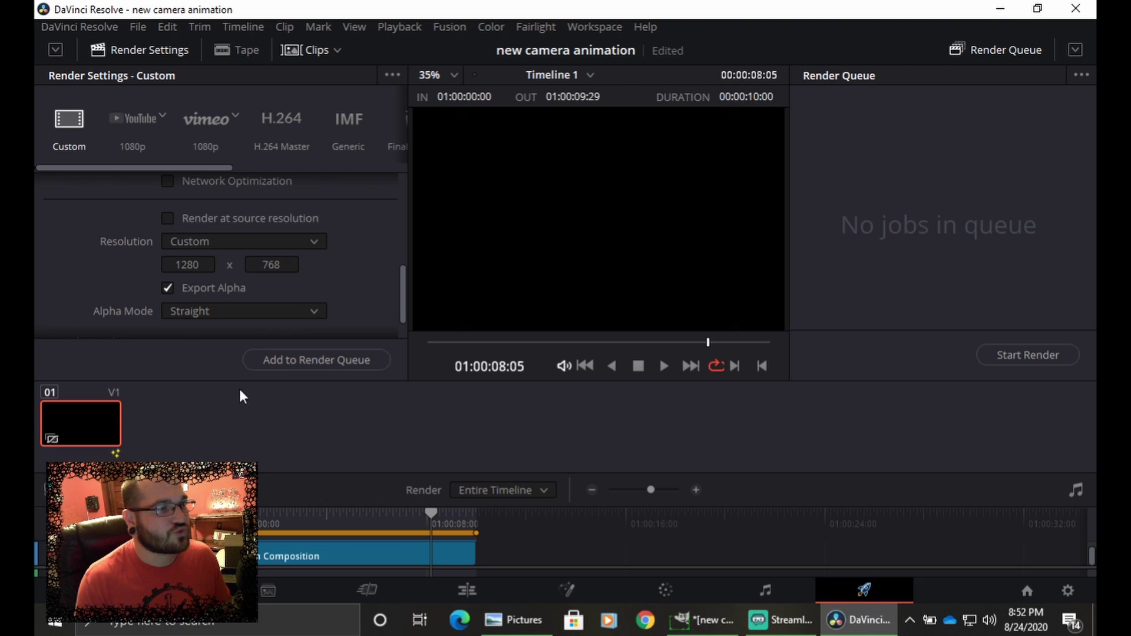
# - Queue and render the animation job, and close DaVinci Resolve
pyautogui.click(314, 361)
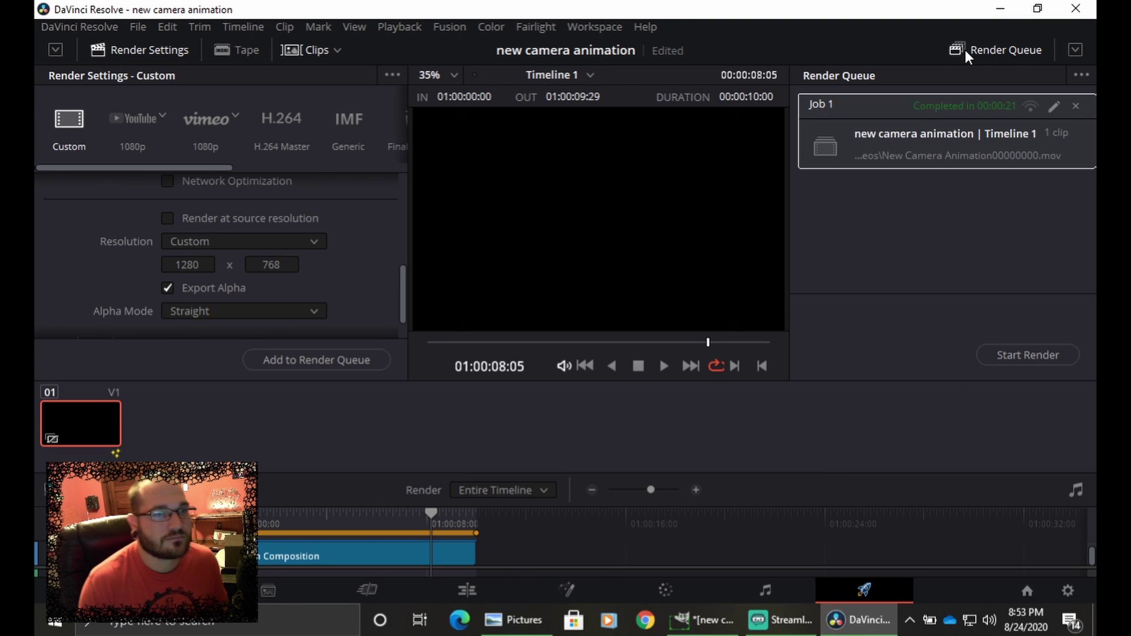
pyautogui.click(1077, 9)
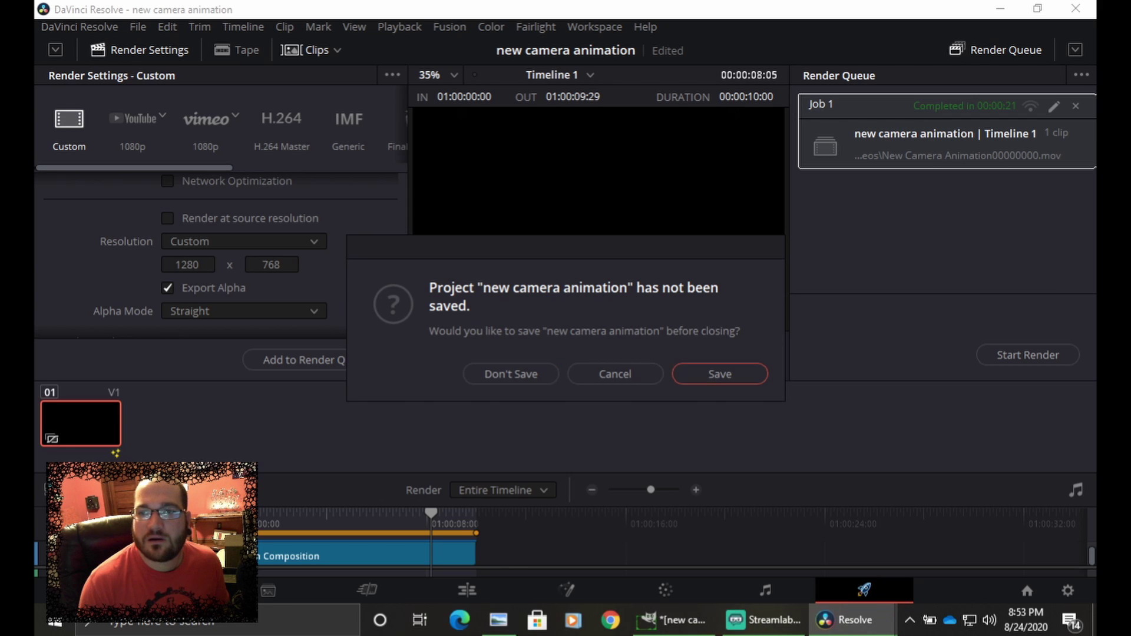